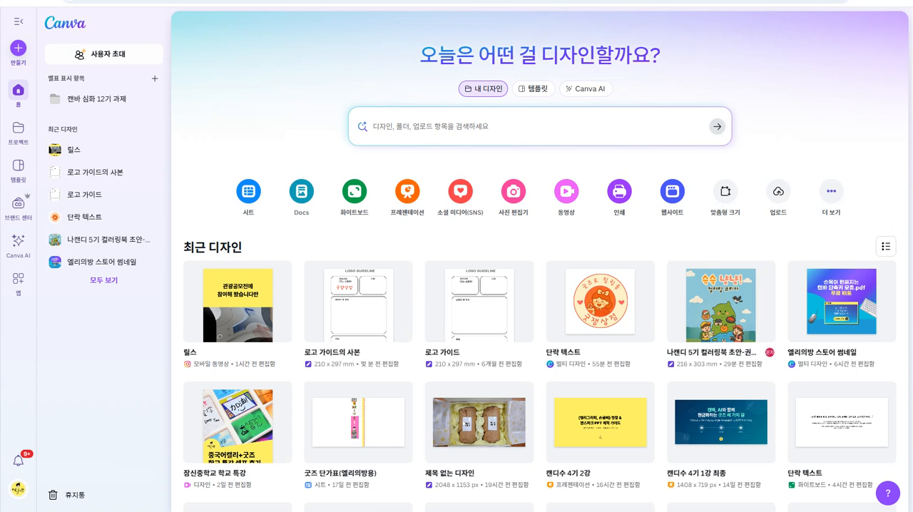
- Open the MiriCanvas site from the design tools bookmarks in a new browser tab and sign in with Google
key(ctrl+t)
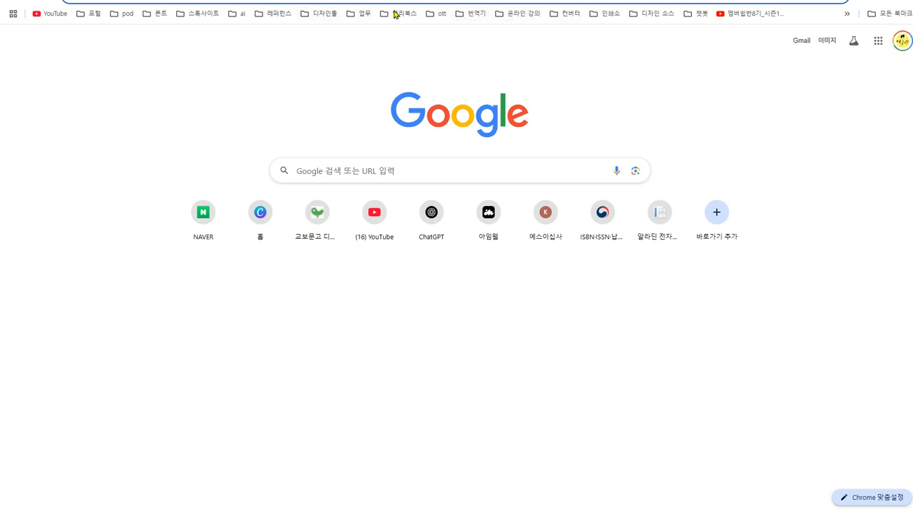
click(323, 15)
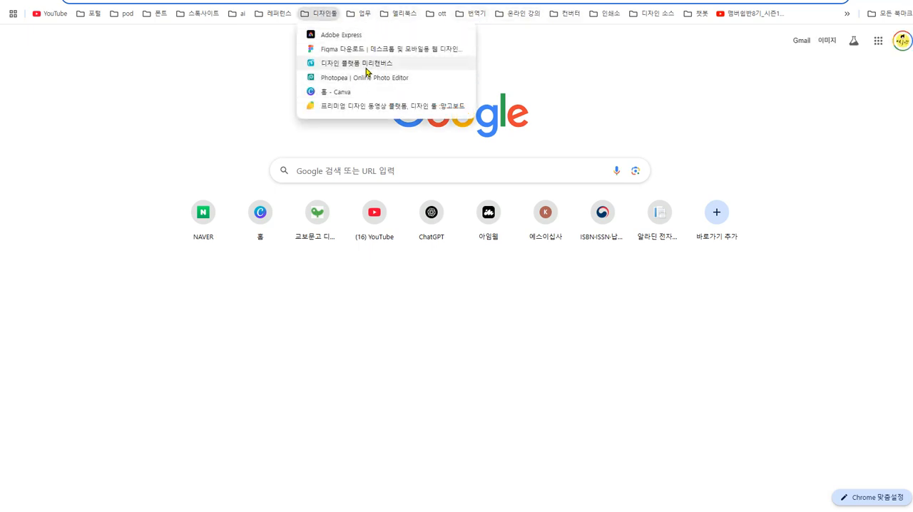
click(366, 65)
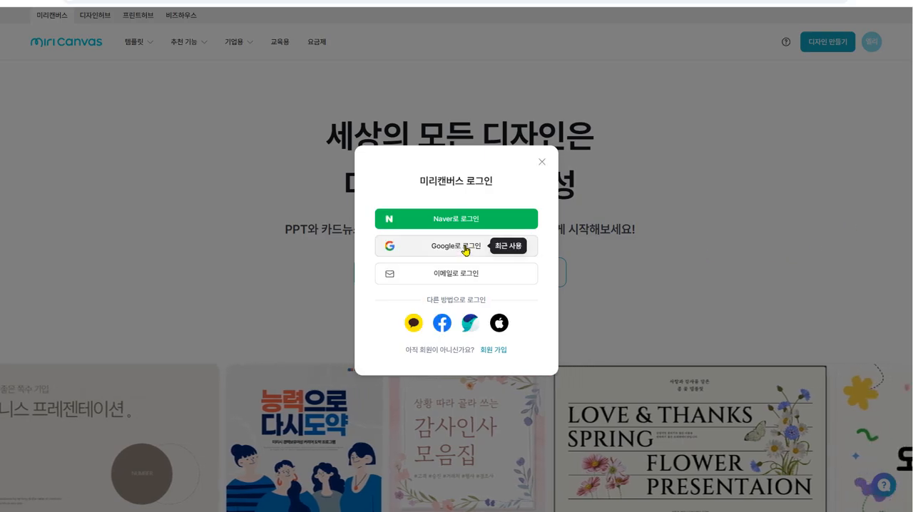
click(465, 249)
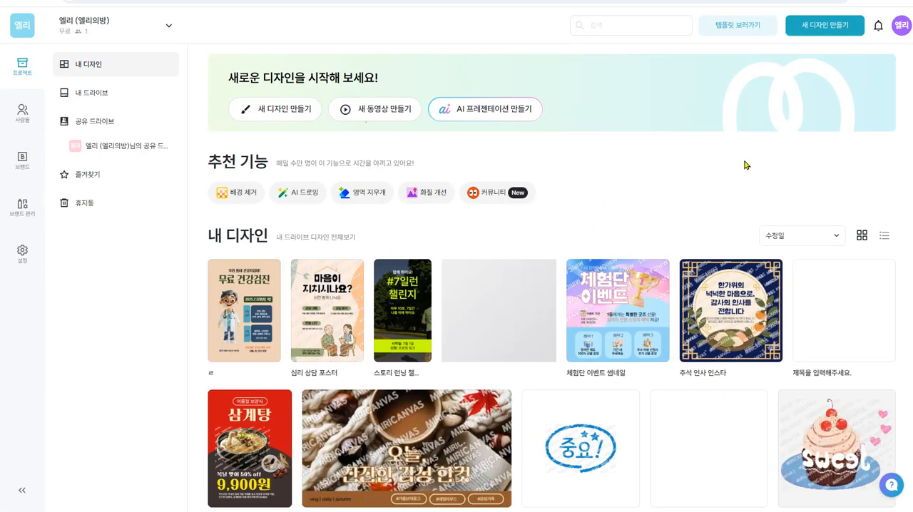
- Create a new blank presentation design in MiriCanvas
click(849, 32)
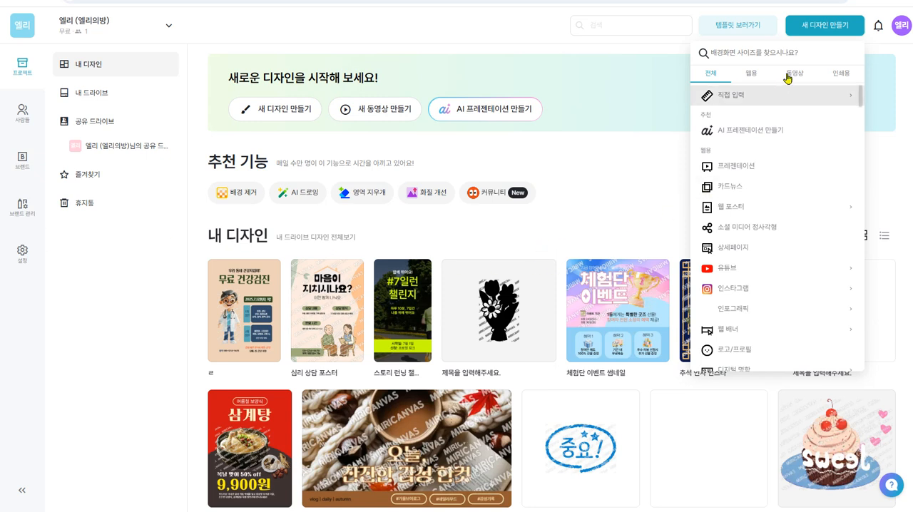
click(827, 29)
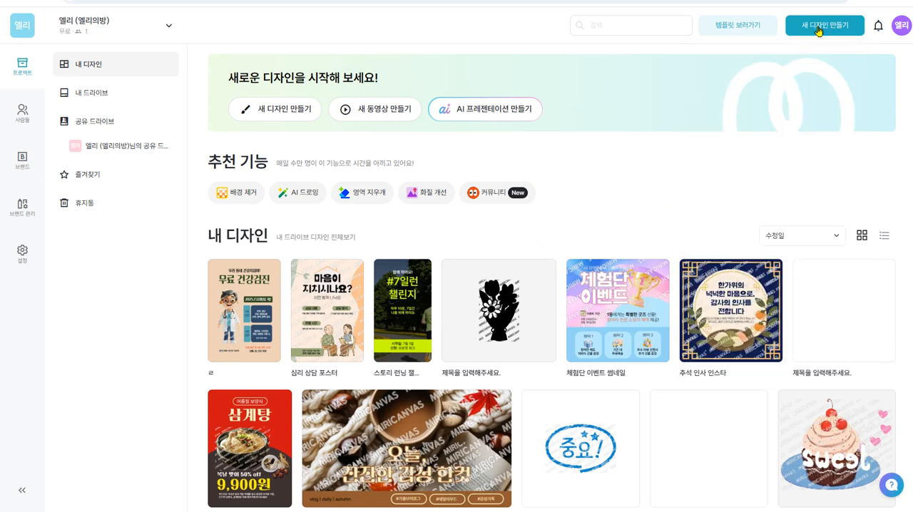
click(818, 31)
click(749, 166)
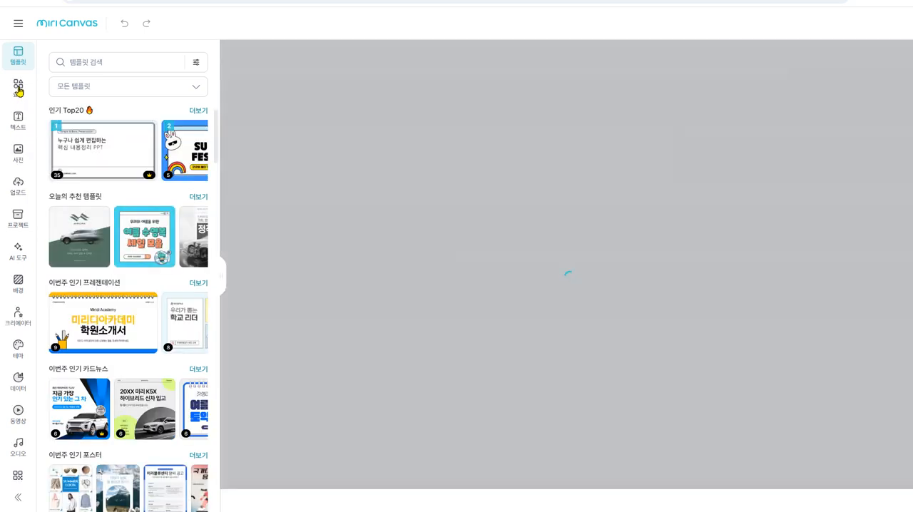
- Search the MiriCanvas elements library for "gif"
click(18, 90)
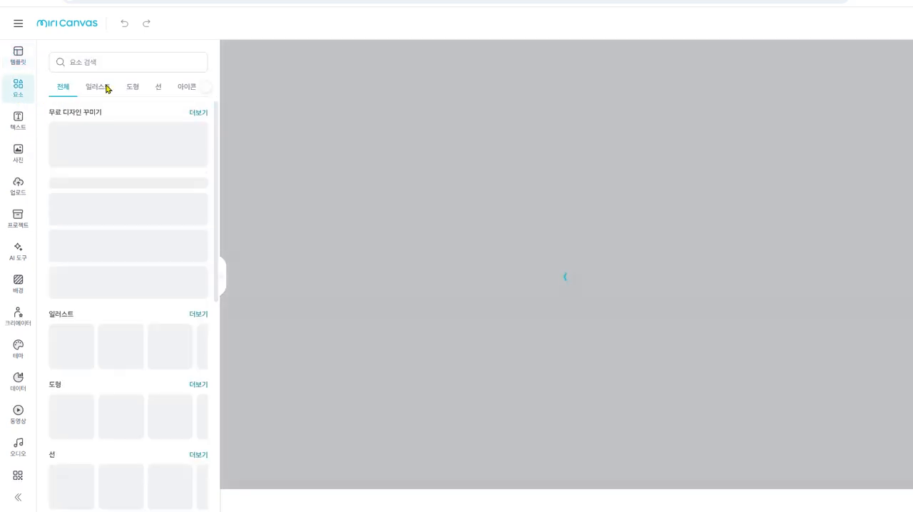
click(120, 61)
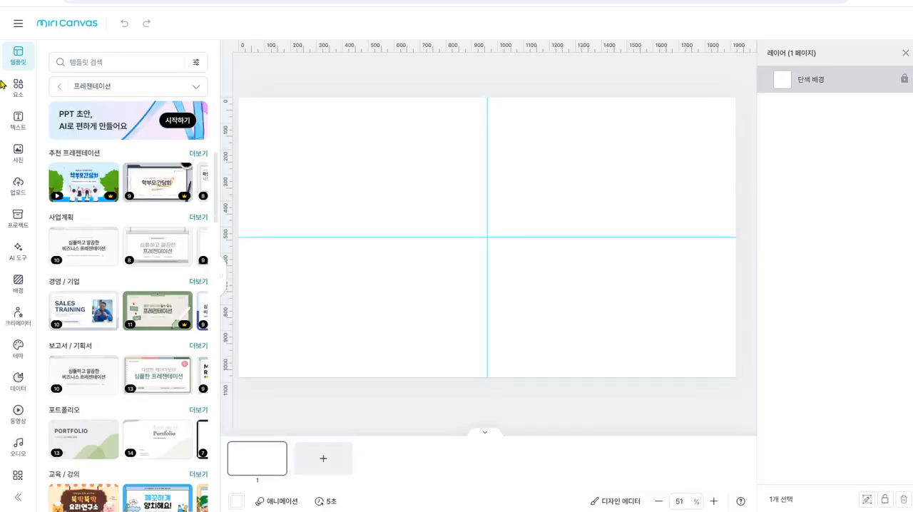
click(17, 88)
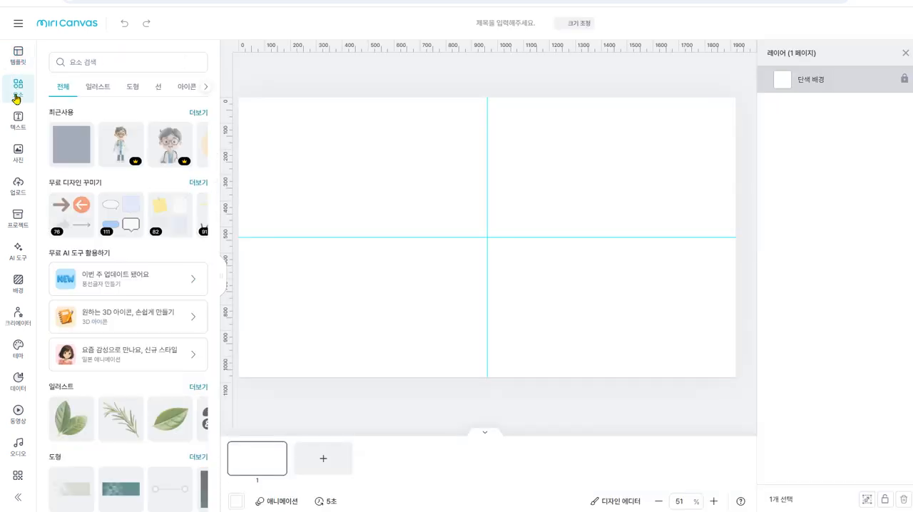
click(123, 62)
text(원)
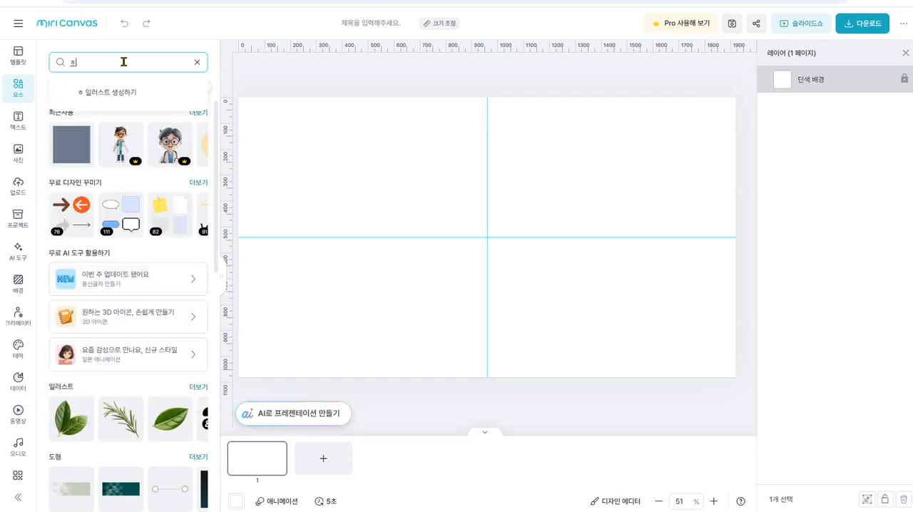
key(BackSpace)
text(gif)
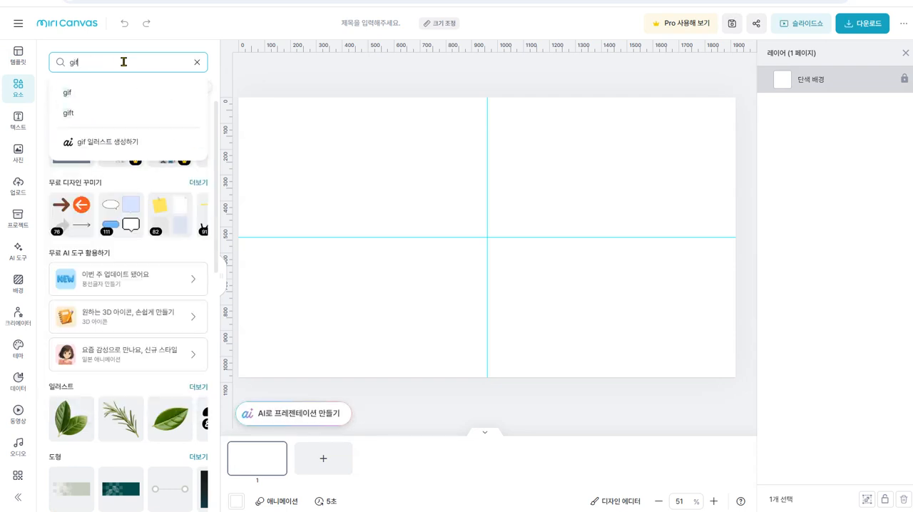
key(Return)
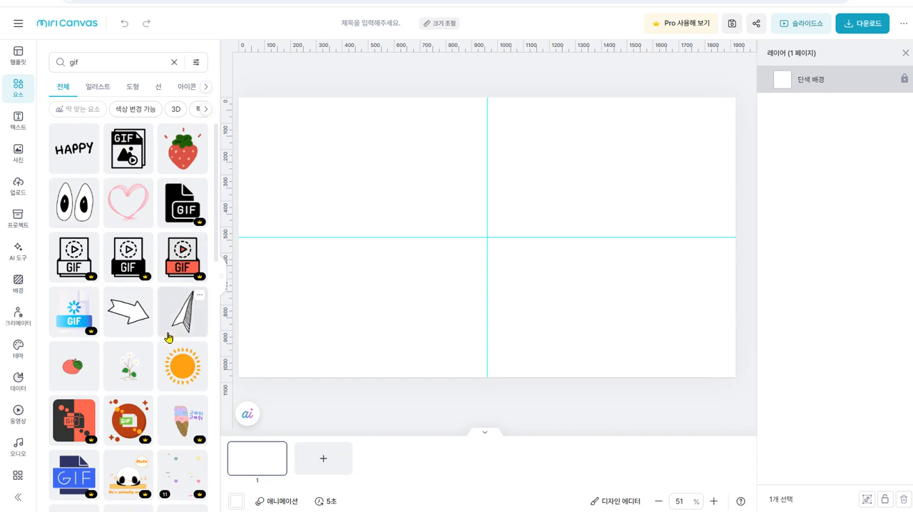
- Look through the gif element results to see which animated graphics are offered
scroll(164, 335, down, 2)
scroll(165, 341, down, 3)
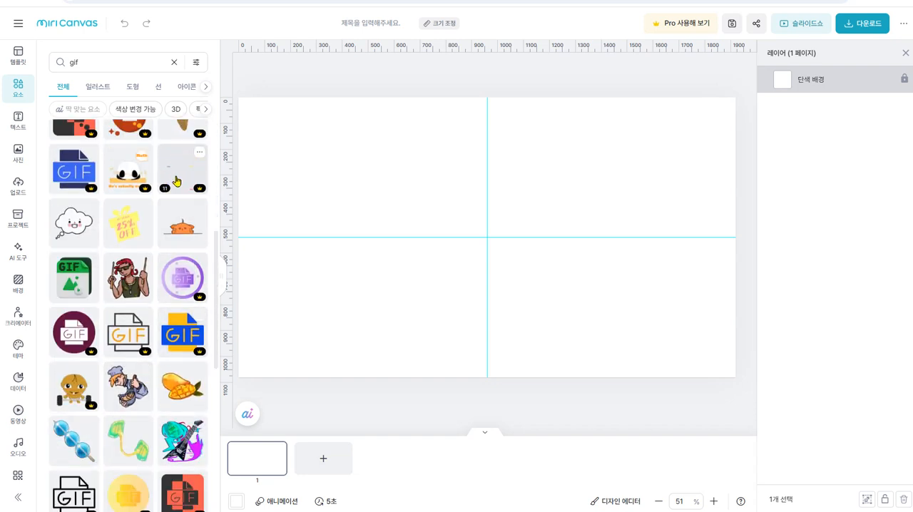
scroll(112, 322, down, 1)
scroll(112, 322, down, 1)
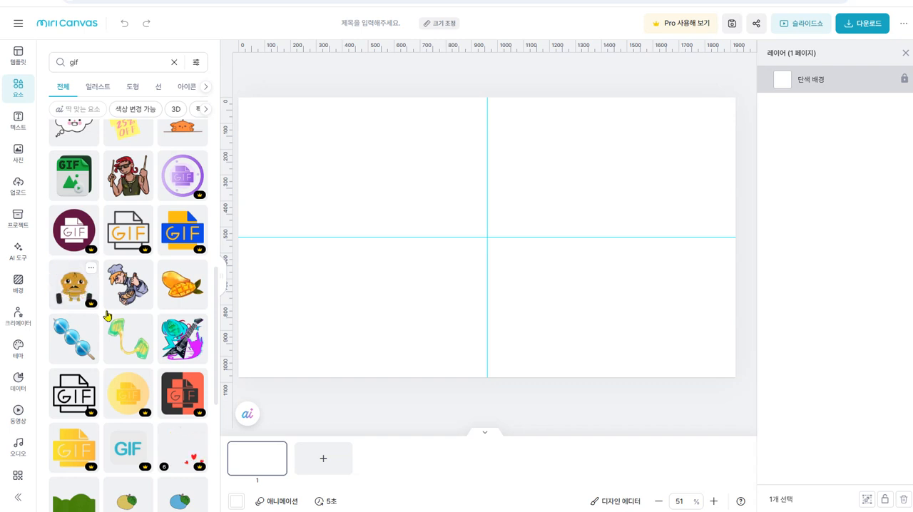
scroll(134, 378, down, 3)
scroll(134, 378, down, 3)
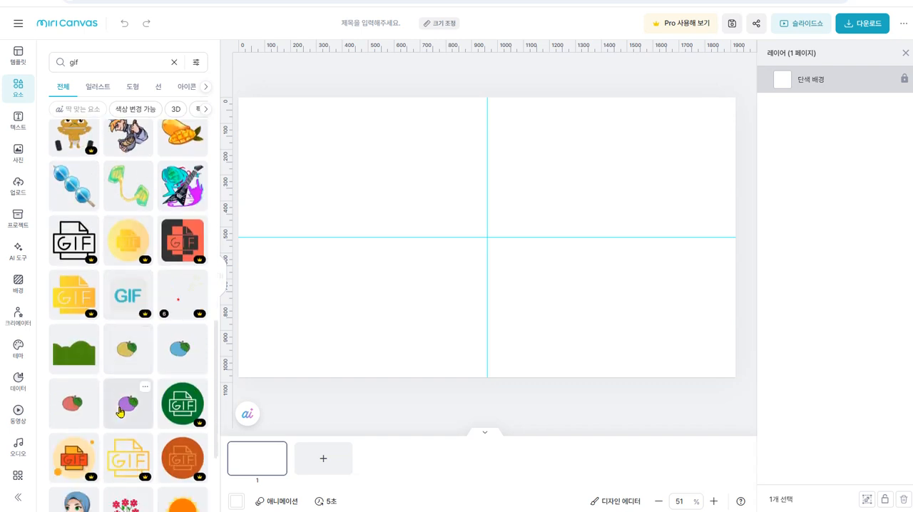
scroll(120, 412, down, 4)
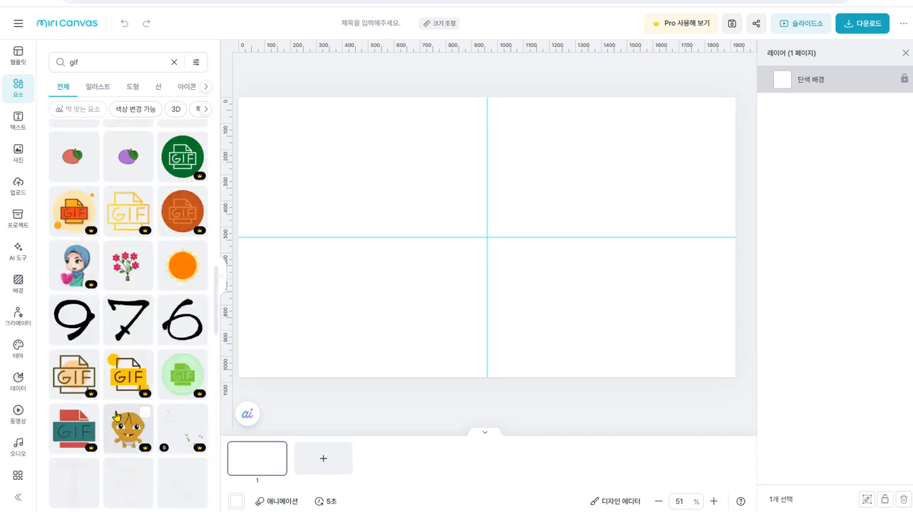
- Change the element search term to "허트 gif" and run the search
click(134, 60)
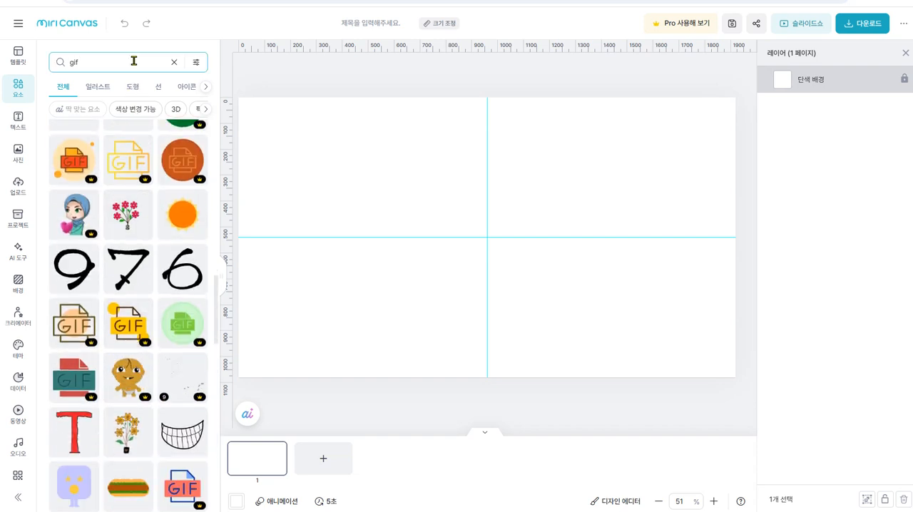
click(70, 61)
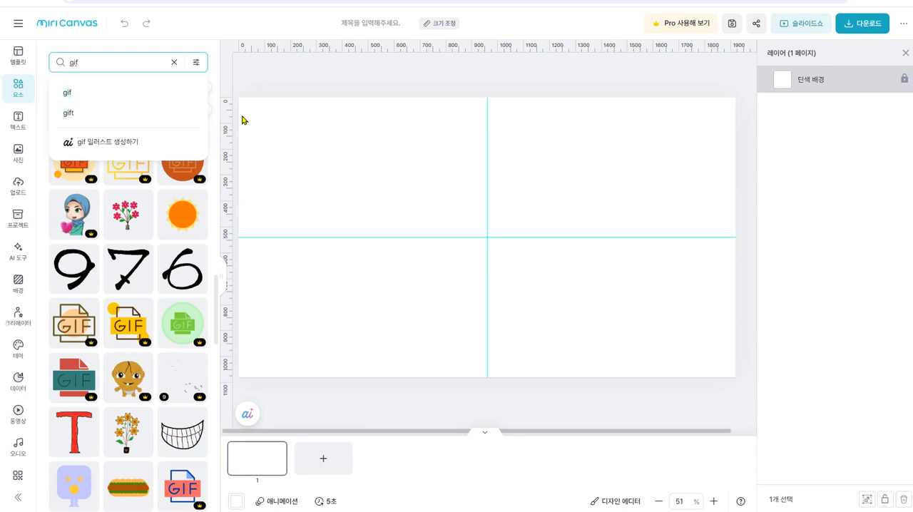
text(glow)
key(BackSpace)
key(BackSpace)
key(BackSpace)
key(BackSpace)
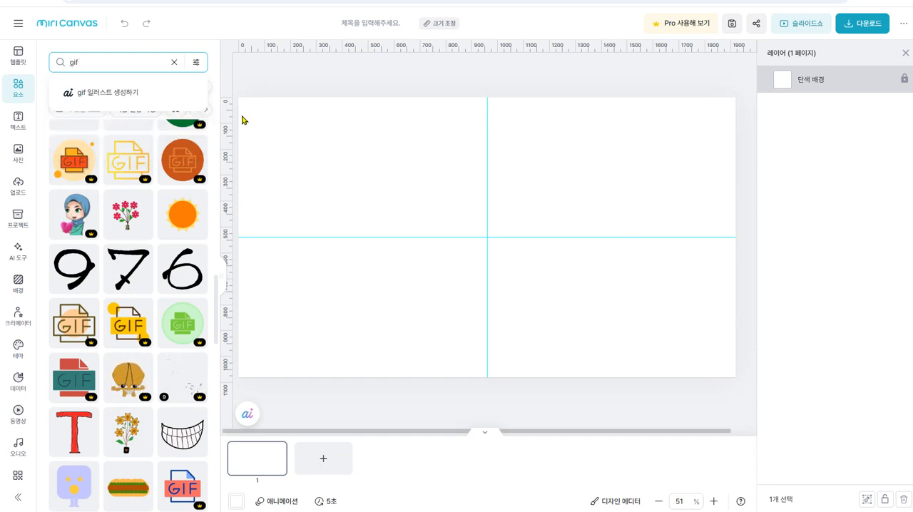
text(허트)
key(Return)
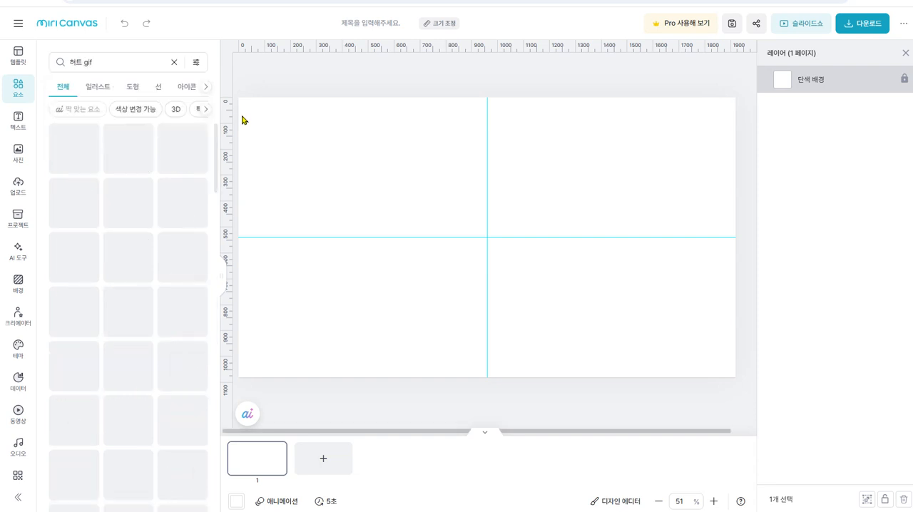
- Examine the "허트 gif" results for animated heart graphics
scroll(142, 376, down, 3)
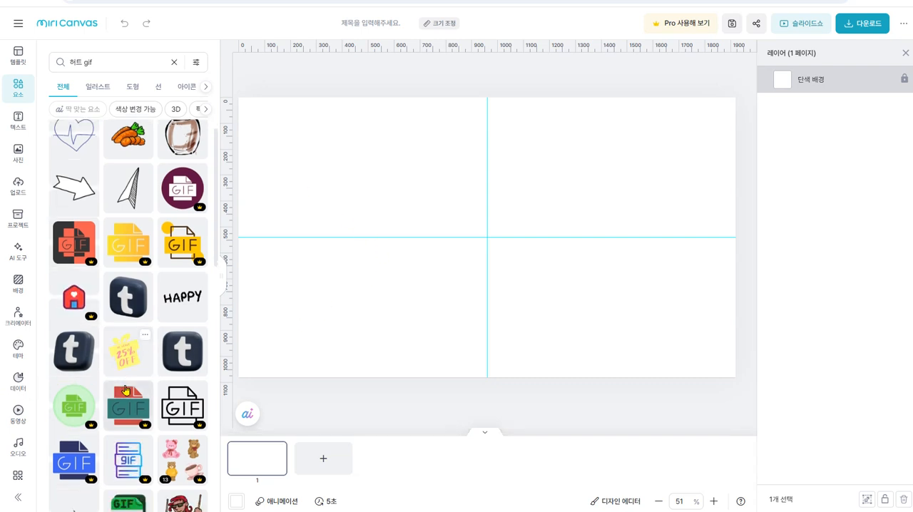
scroll(142, 375, down, 2)
scroll(142, 376, down, 4)
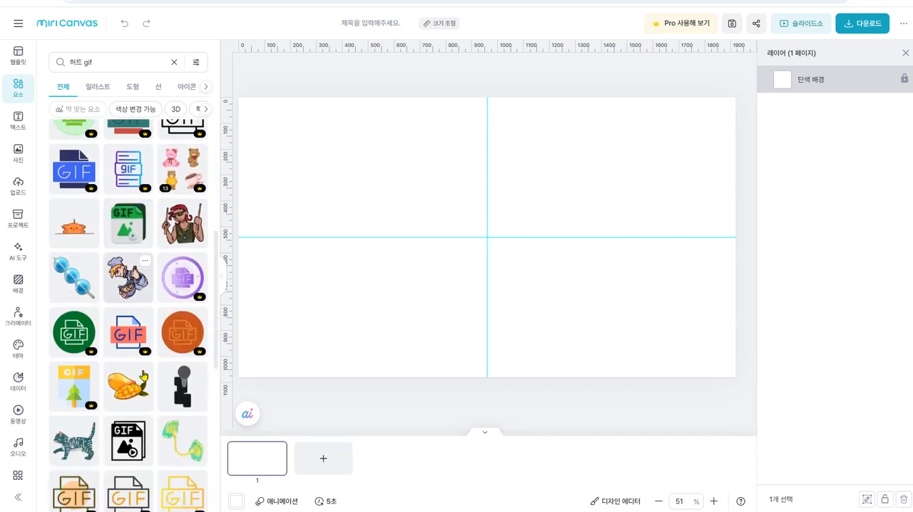
scroll(128, 406, down, 5)
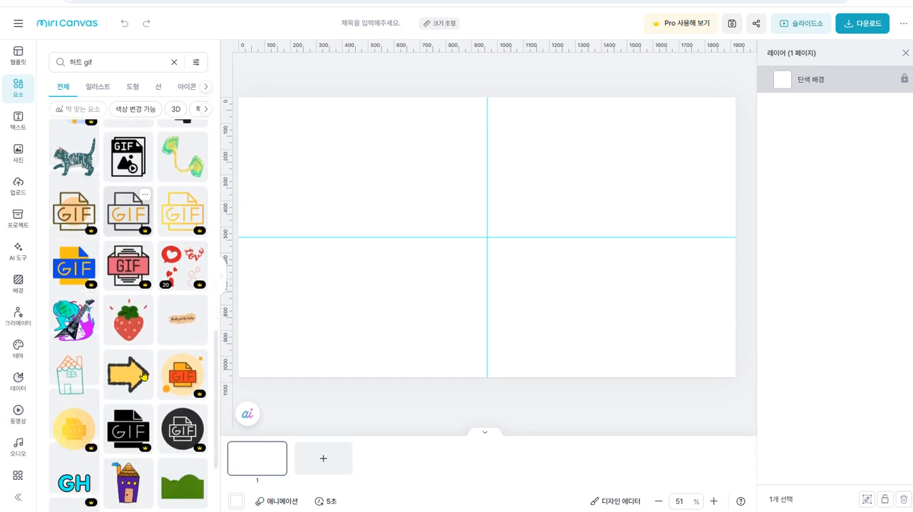
scroll(129, 406, down, 4)
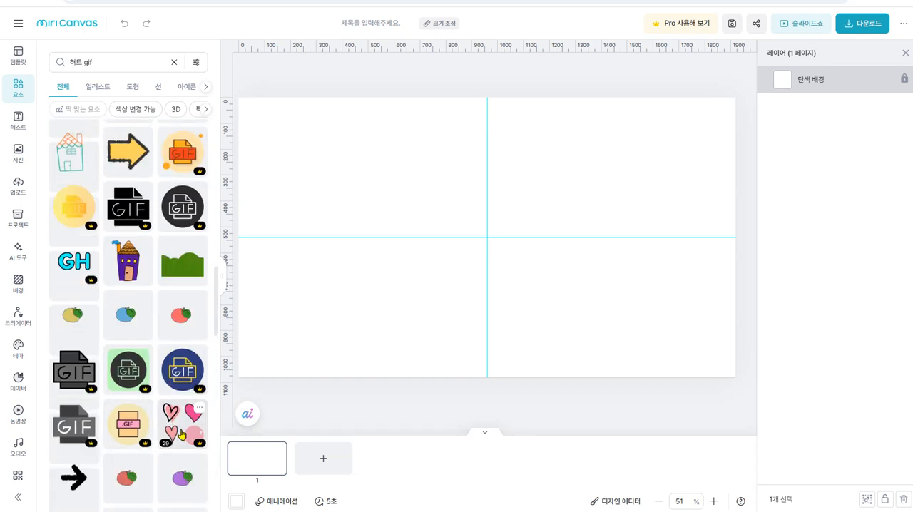
scroll(179, 435, down, 10)
scroll(160, 437, down, 1)
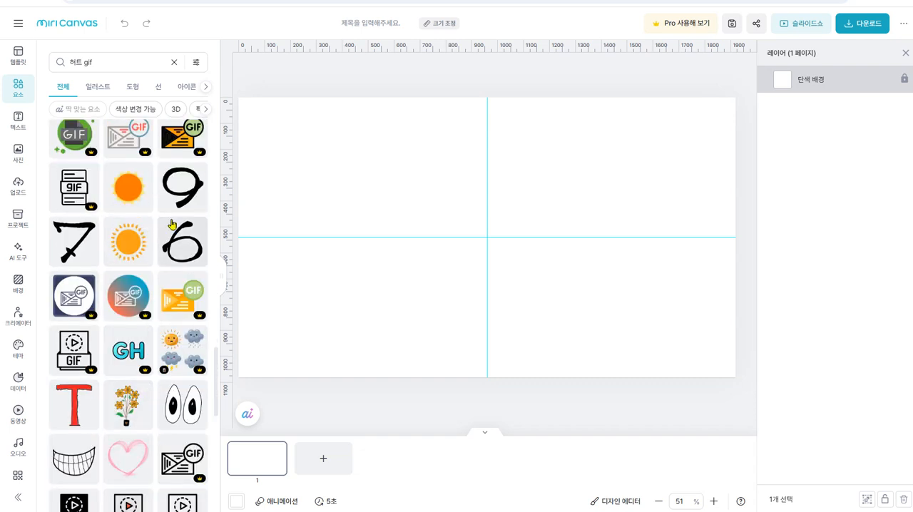
- Switch to Canva, search the existing designs for "미치나" and open the whiteboard with that title
click(140, 1)
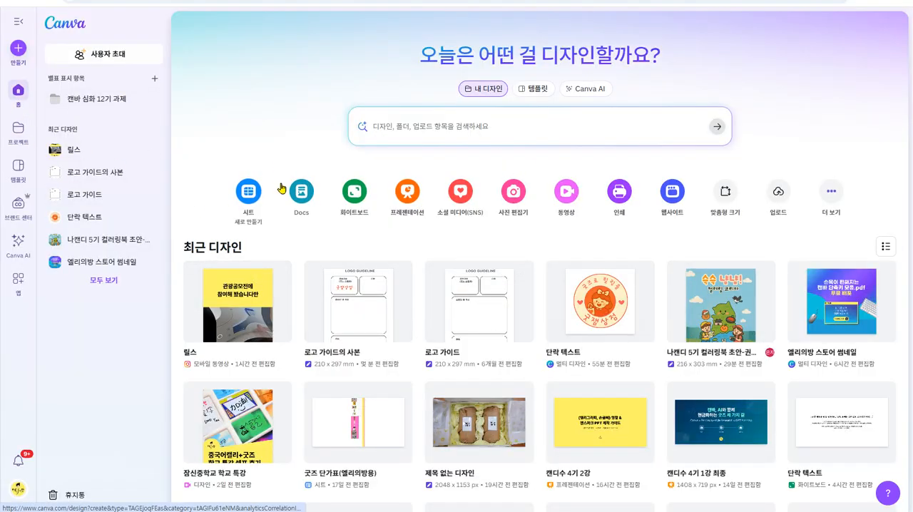
click(359, 196)
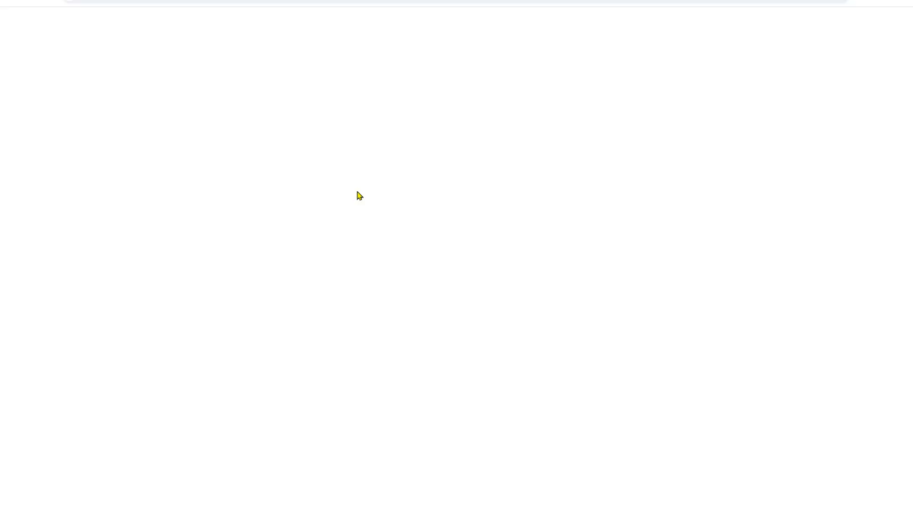
key(ctrl+w)
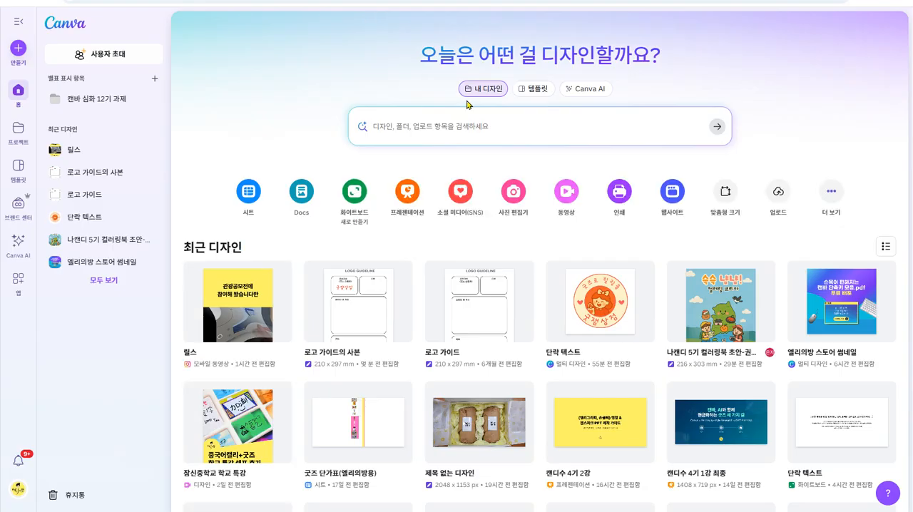
click(485, 126)
text(뭐)
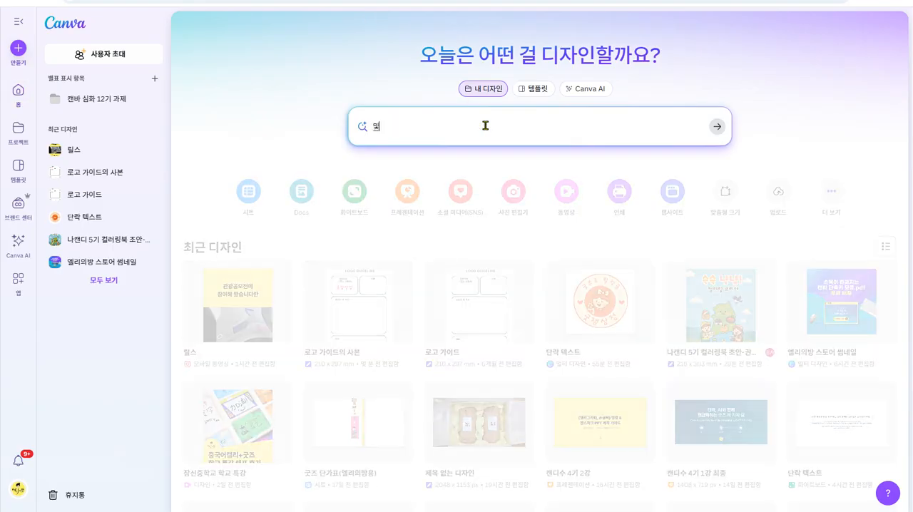
key(Return)
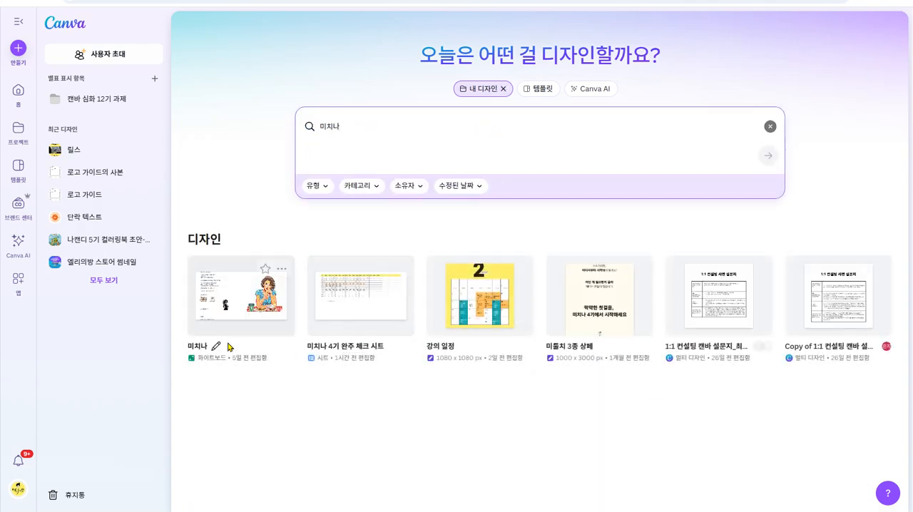
click(236, 319)
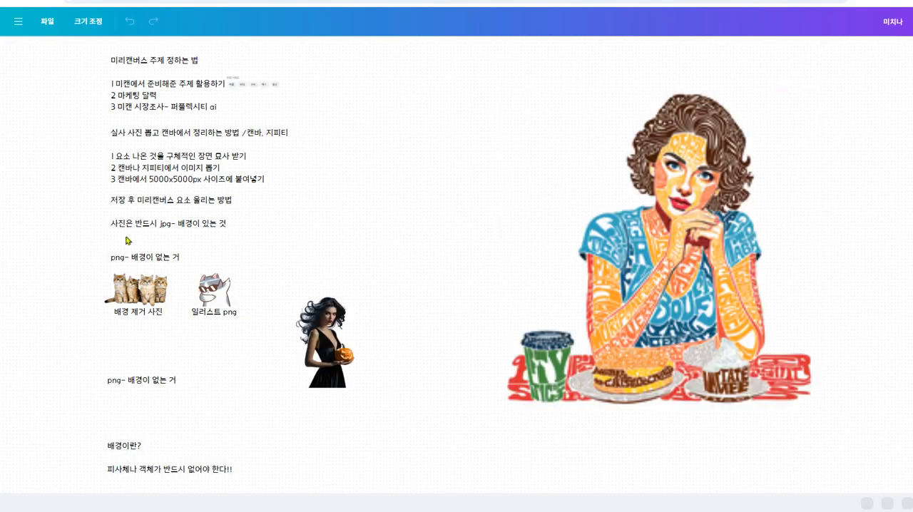
- Search the whiteboard's element library for "gif"
scroll(417, 263, down, 3)
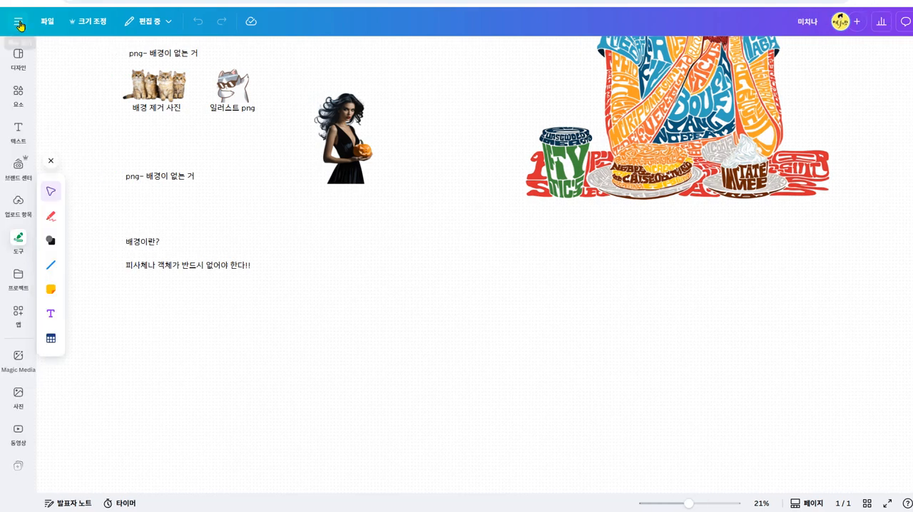
click(18, 93)
click(156, 54)
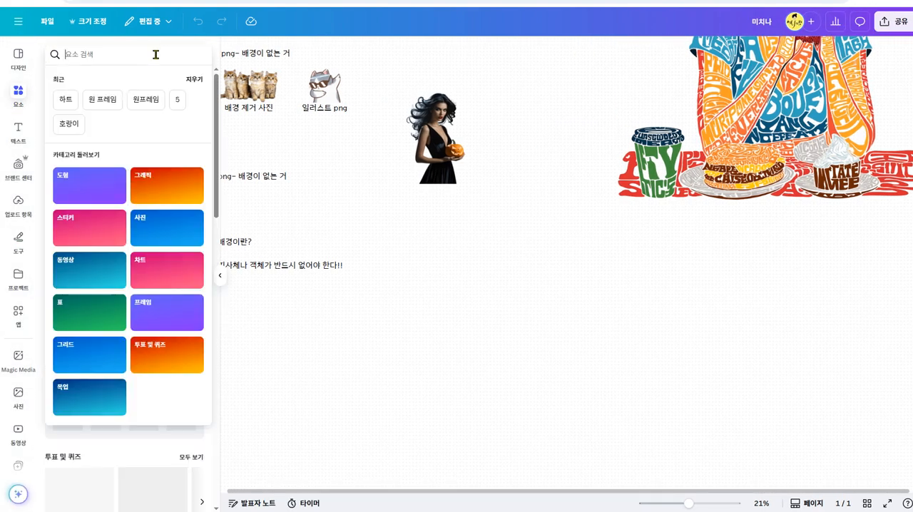
text(햑)
key(BackSpace)
key(BackSpace)
key(BackSpace)
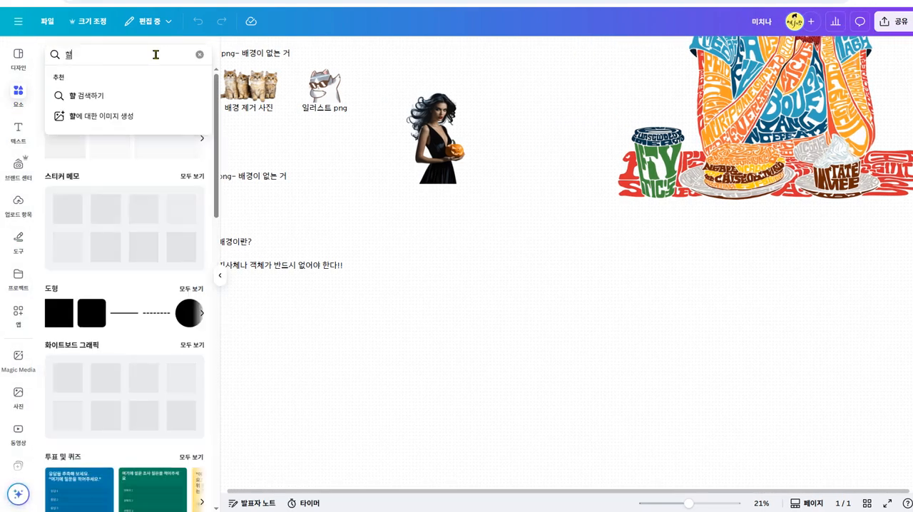
text(gif)
key(Return)
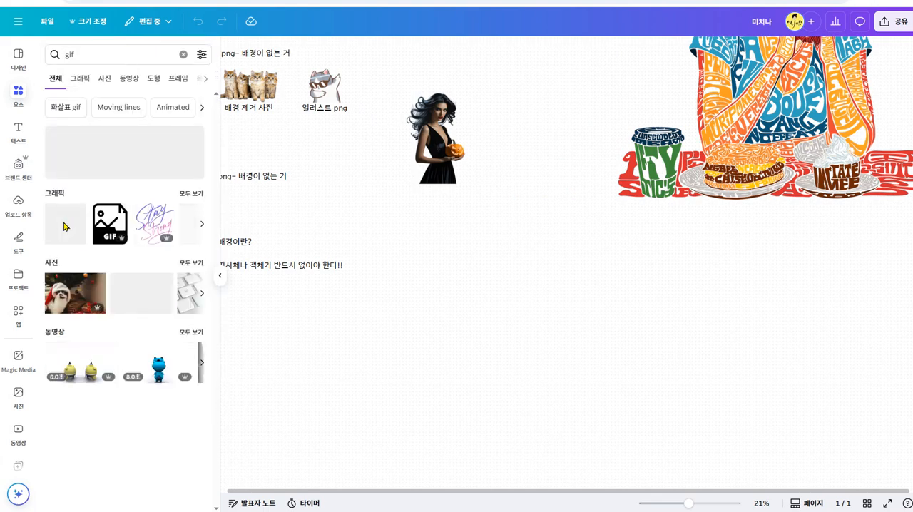
- Show all graphics found for "gif" and look through them for animated elements
click(191, 195)
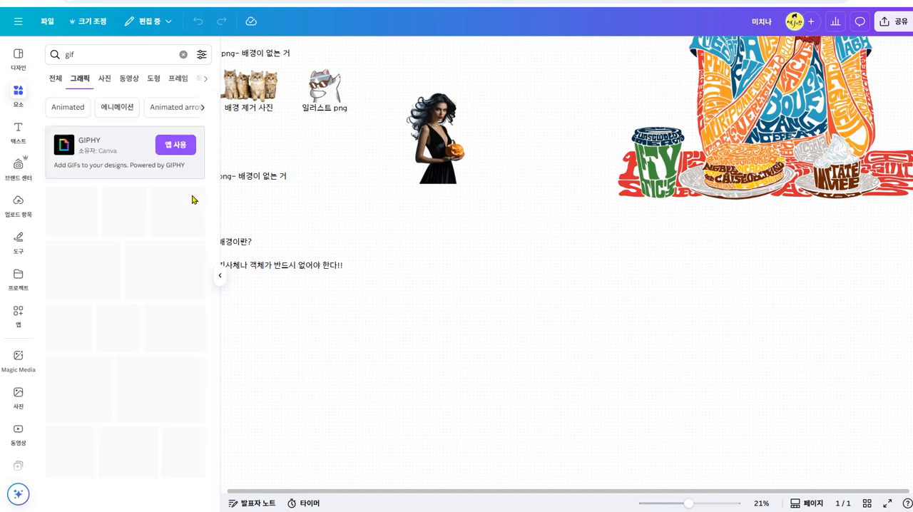
scroll(105, 393, down, 3)
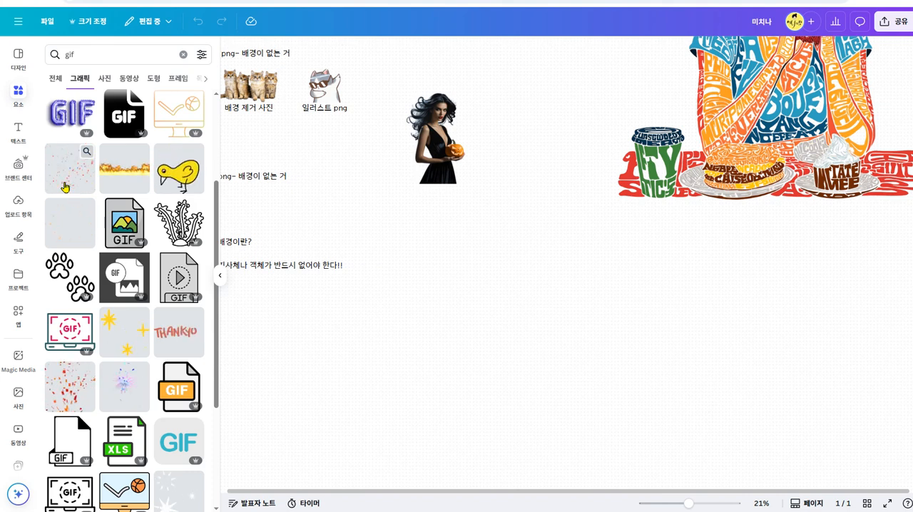
scroll(76, 404, down, 3)
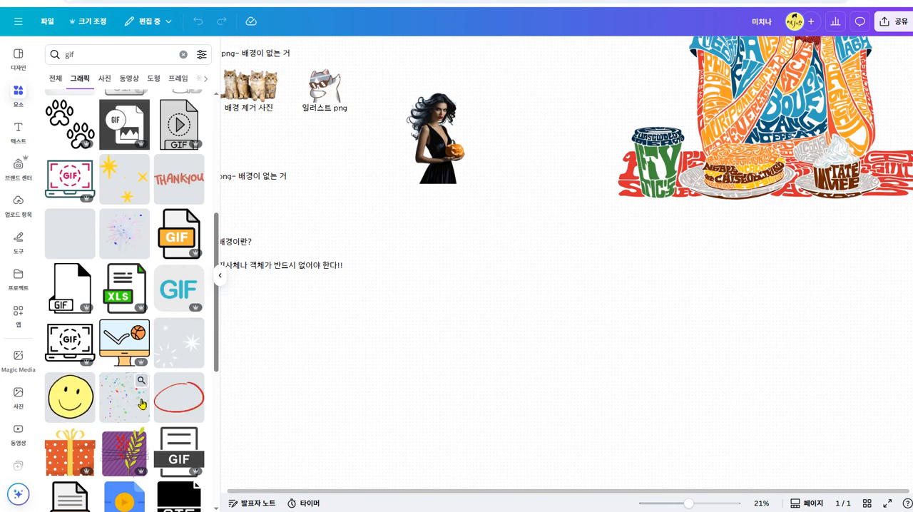
scroll(142, 404, down, 5)
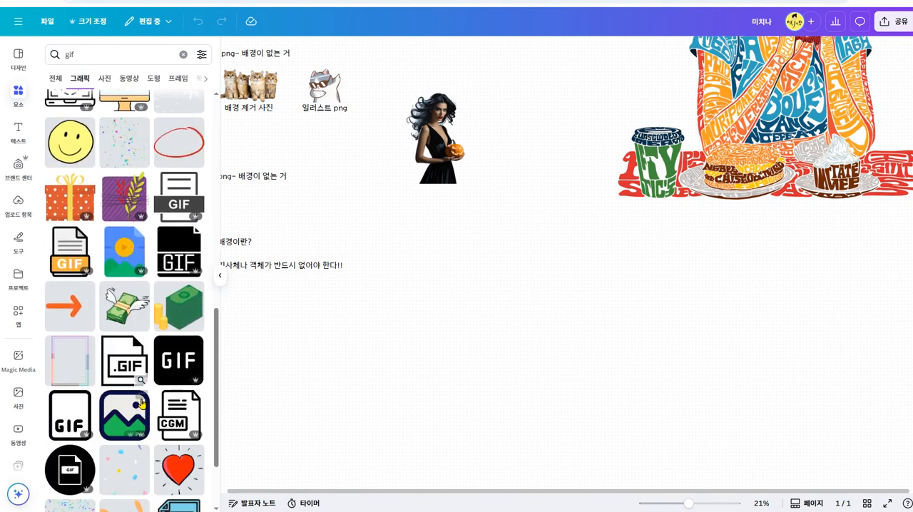
scroll(189, 456, down, 2)
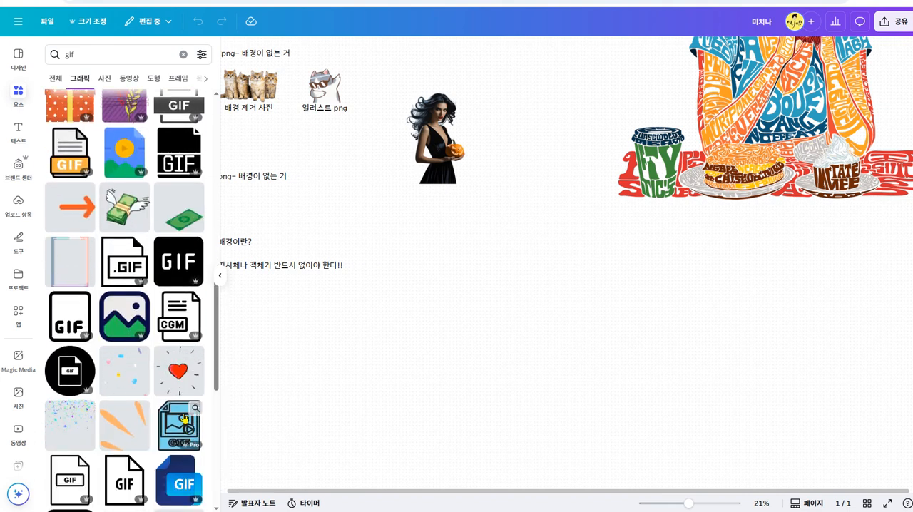
scroll(143, 428, down, 3)
scroll(142, 429, down, 1)
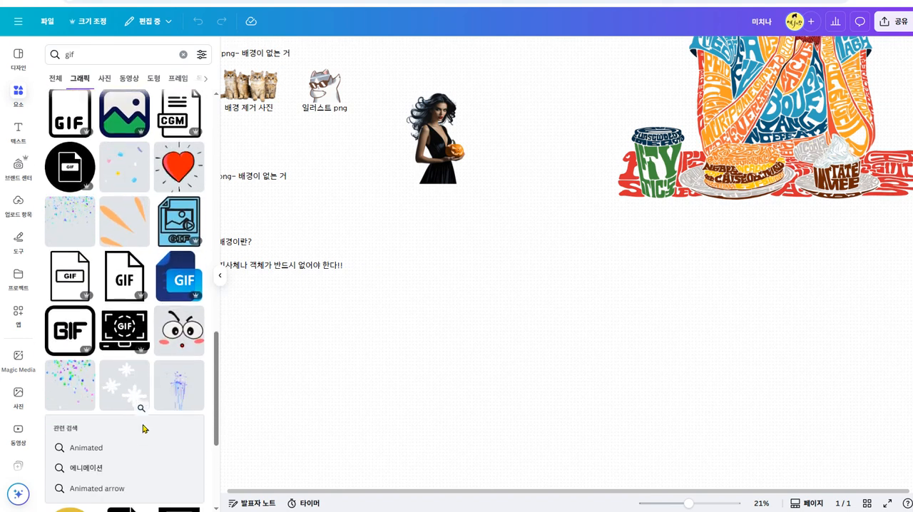
scroll(143, 429, down, 3)
scroll(142, 428, down, 1)
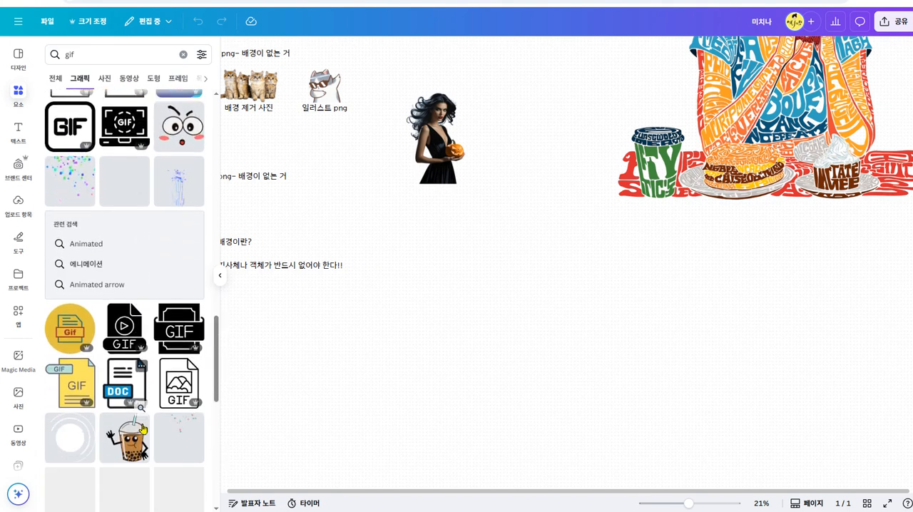
- Switch to ChatGPT and, in the "스톡 사이트 요소" project, submit the prompt "미리캔버스에서 인기가 좋을 gif 주제 10가지 추천해줘"
click(107, 2)
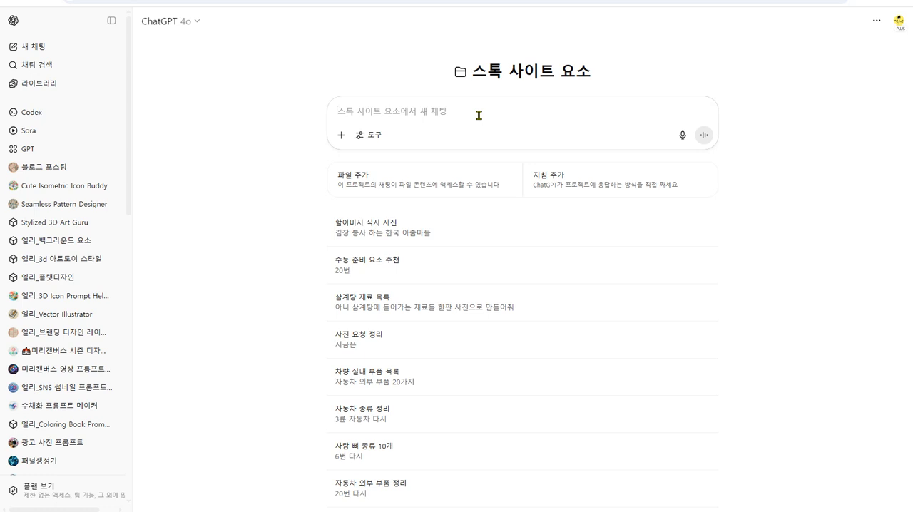
text(미렐)
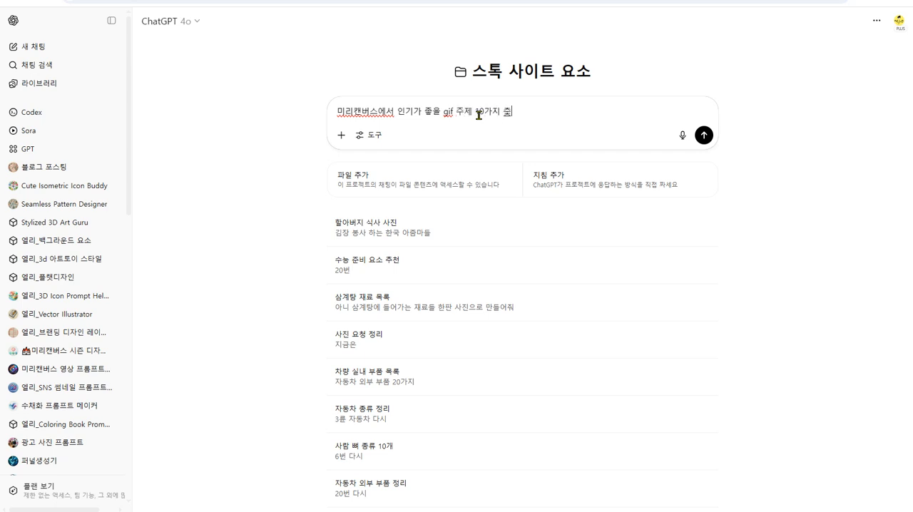
key(Return)
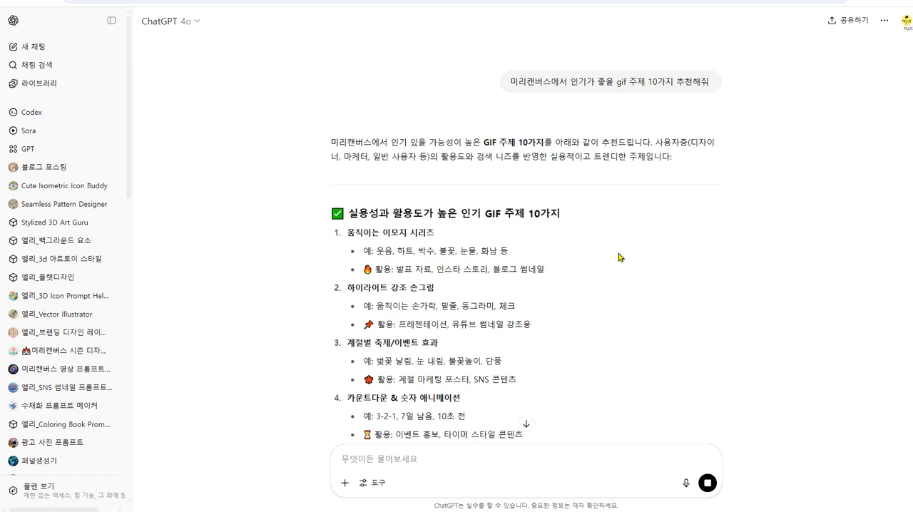
- Read through the ten recommended GIF topics, including the examples for the celebration effects
scroll(619, 257, down, 2)
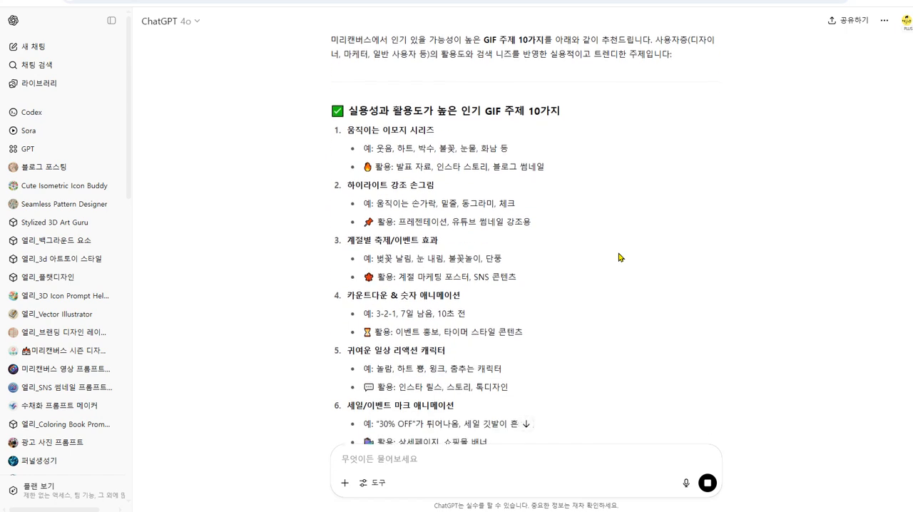
scroll(619, 257, down, 1)
scroll(619, 257, down, 3)
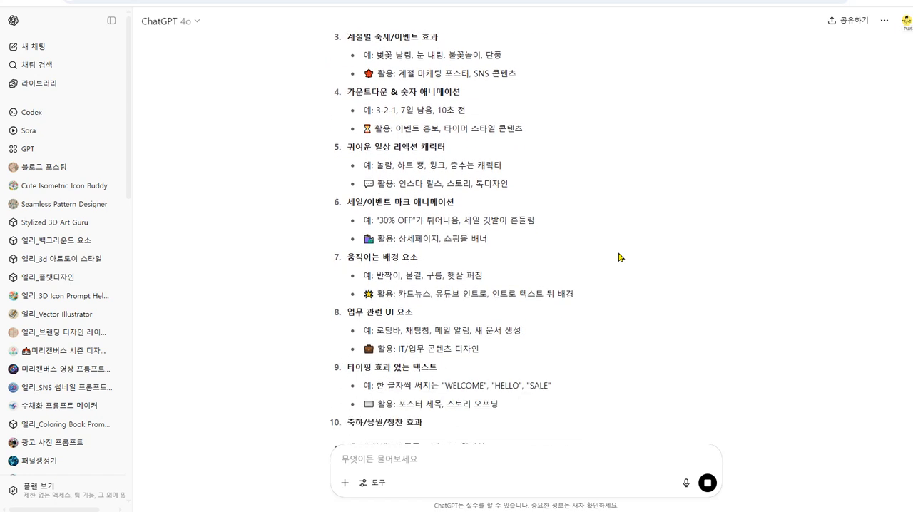
scroll(619, 258, down, 1)
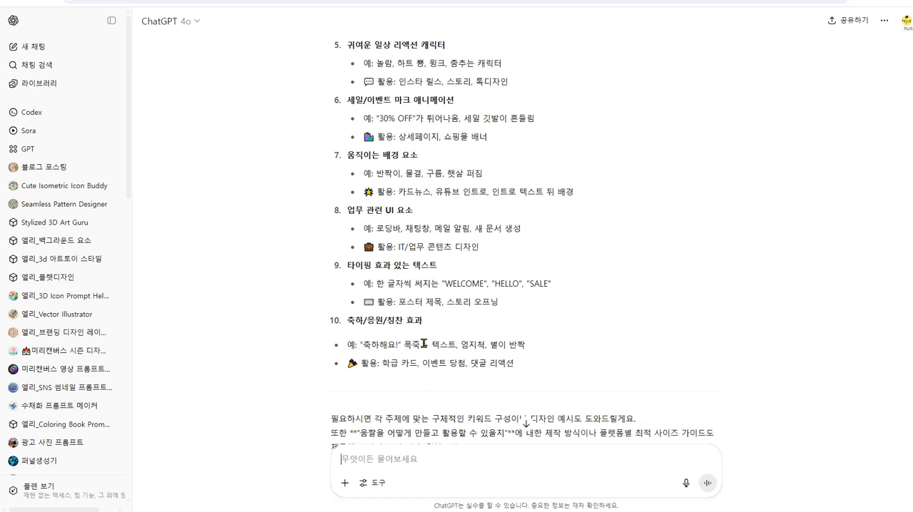
drag(405, 345, 417, 346)
scroll(661, 306, up, 2)
scroll(660, 306, up, 1)
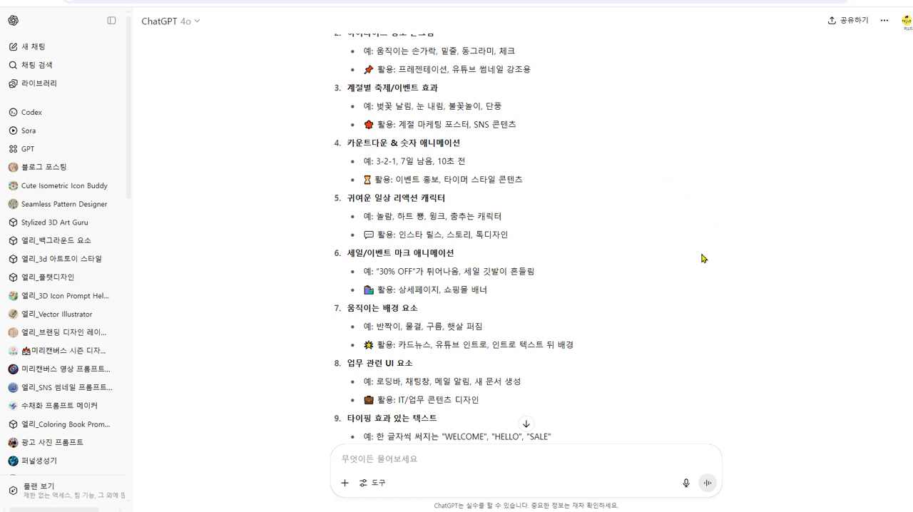
scroll(702, 258, up, 4)
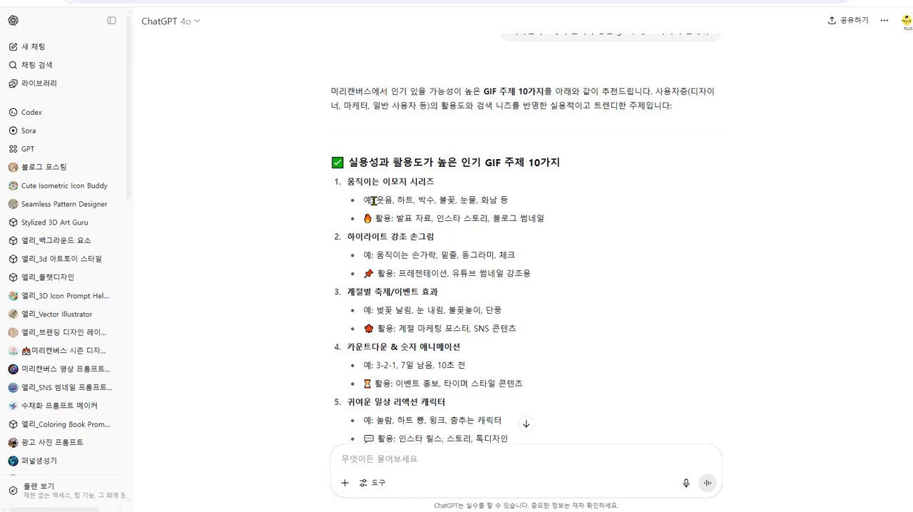
- Review the example elements under the hand-drawn highlight, reaction character and sale/event mark topics
scroll(540, 270, down, 2)
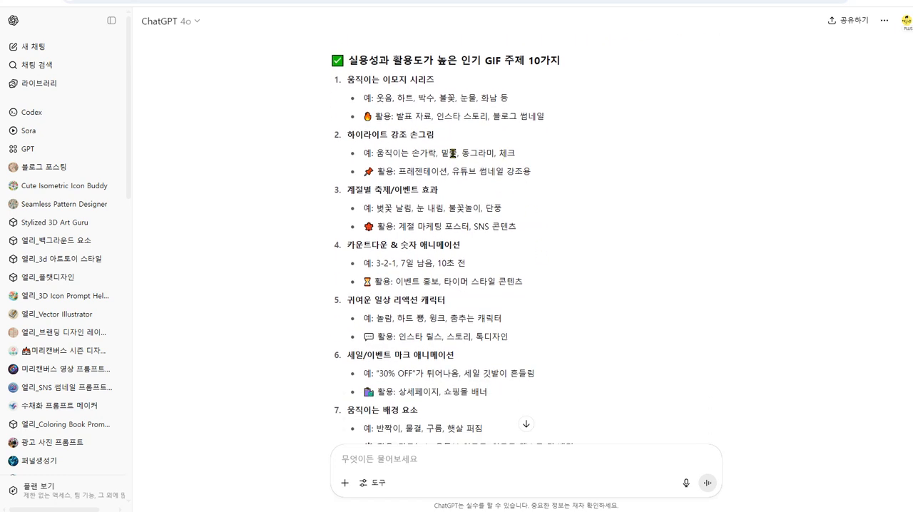
drag(462, 154, 486, 154)
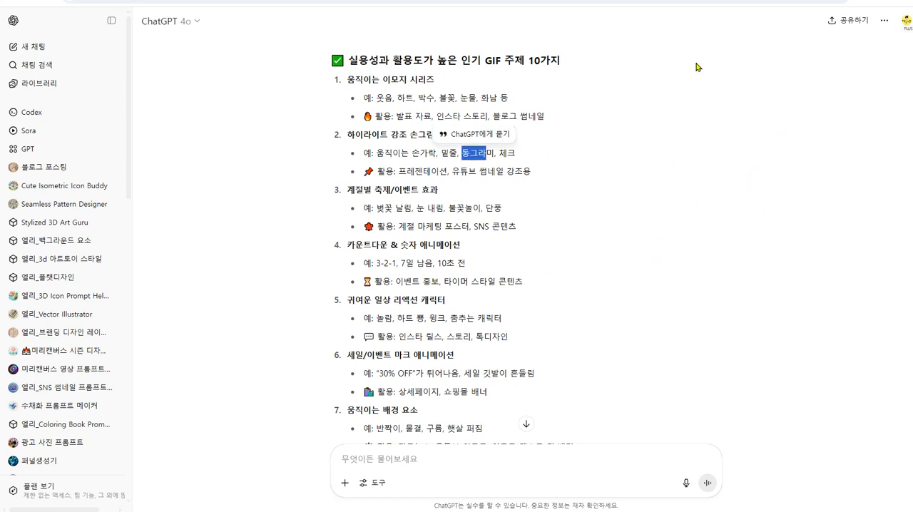
click(580, 182)
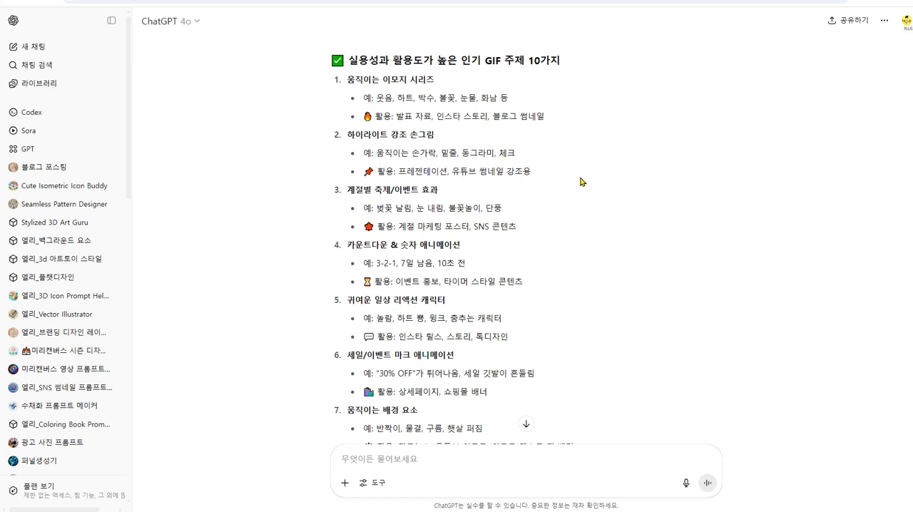
scroll(580, 182, down, 2)
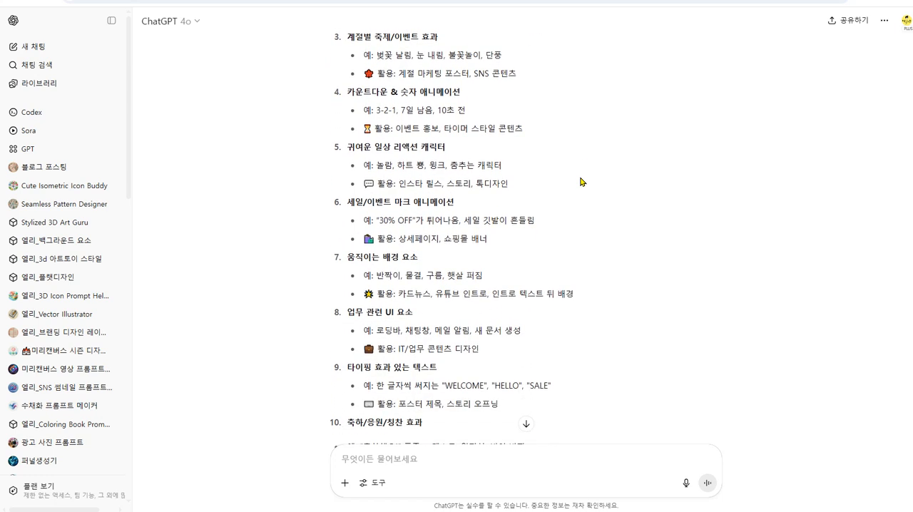
drag(396, 160, 426, 165)
click(656, 218)
scroll(656, 218, down, 1)
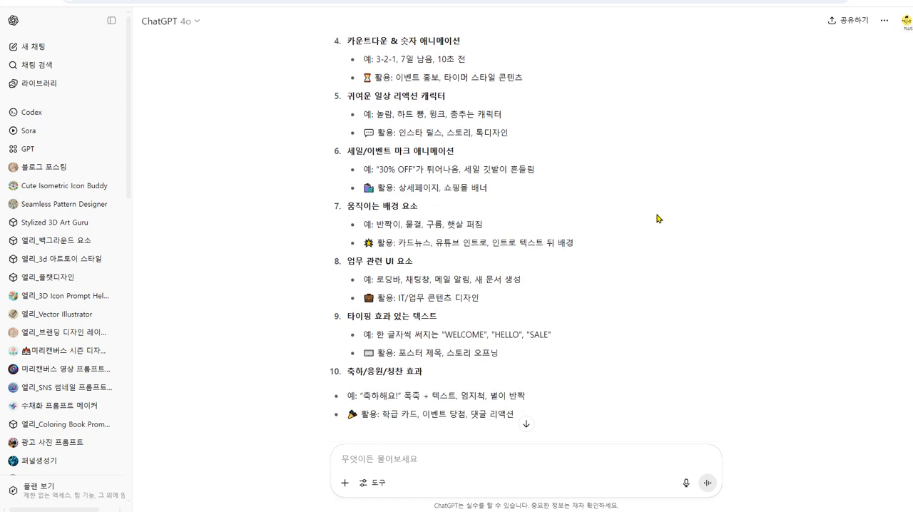
drag(377, 170, 454, 169)
click(406, 170)
drag(380, 166, 414, 169)
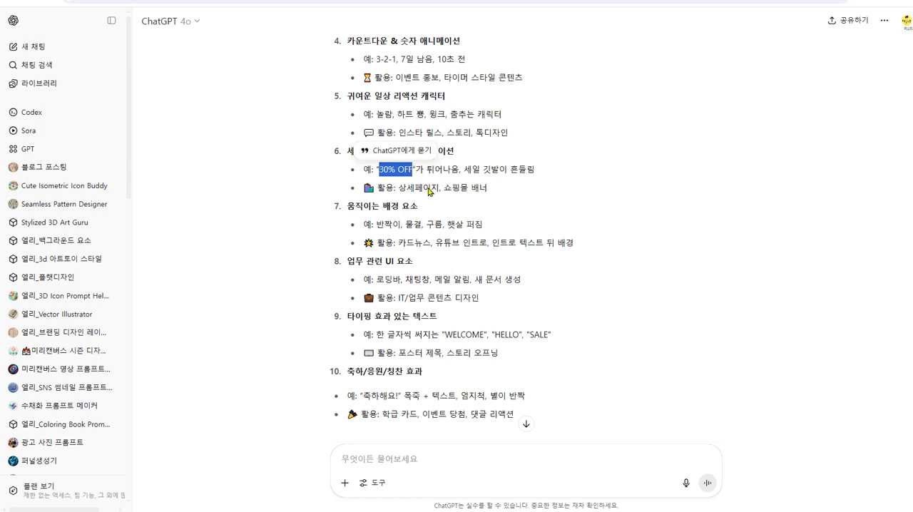
click(631, 239)
- Submit the follow-up prompt "1,2,6번이 좋아 각각 10개씩 정리해줘" to have ten items listed for each of topics 1, 2 and 6
scroll(589, 199, up, 5)
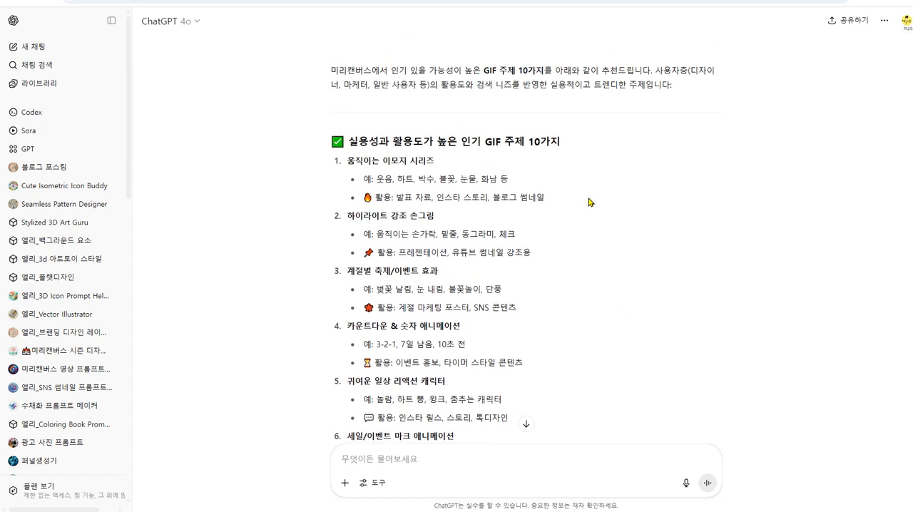
scroll(590, 202, down, 1)
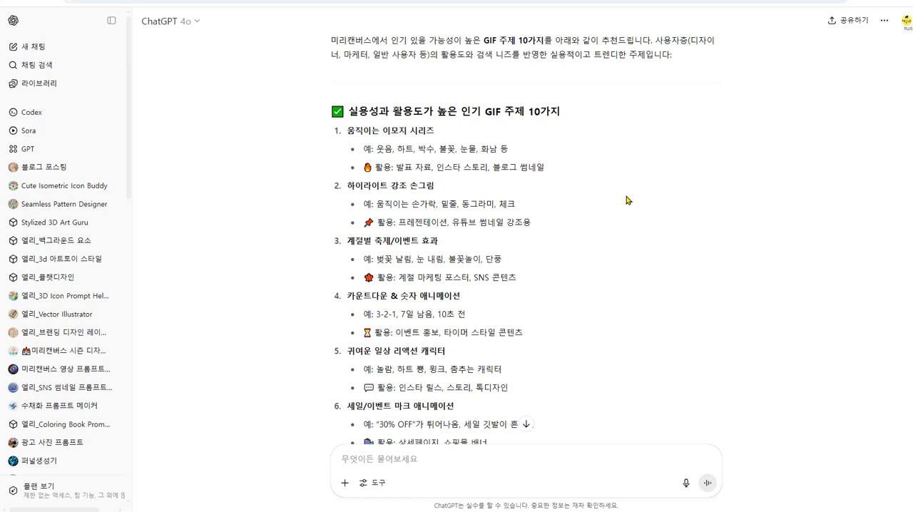
scroll(625, 200, down, 1)
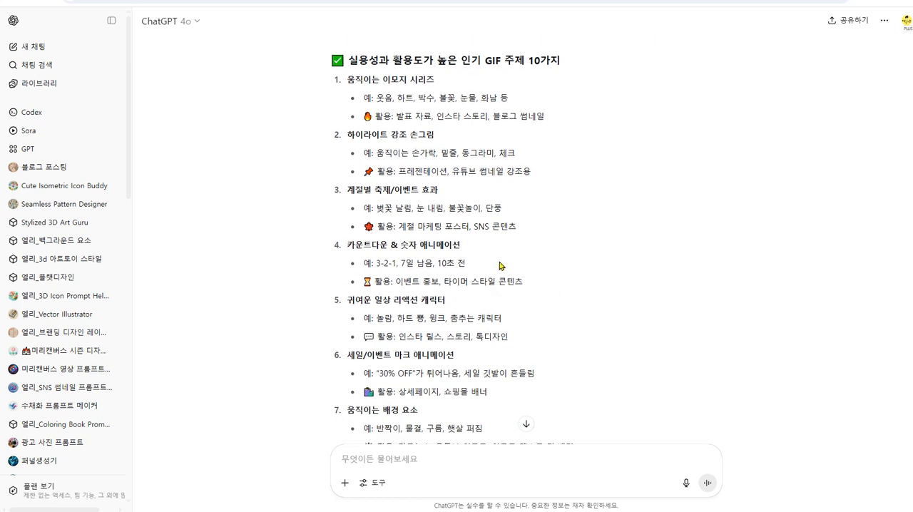
scroll(550, 316, down, 2)
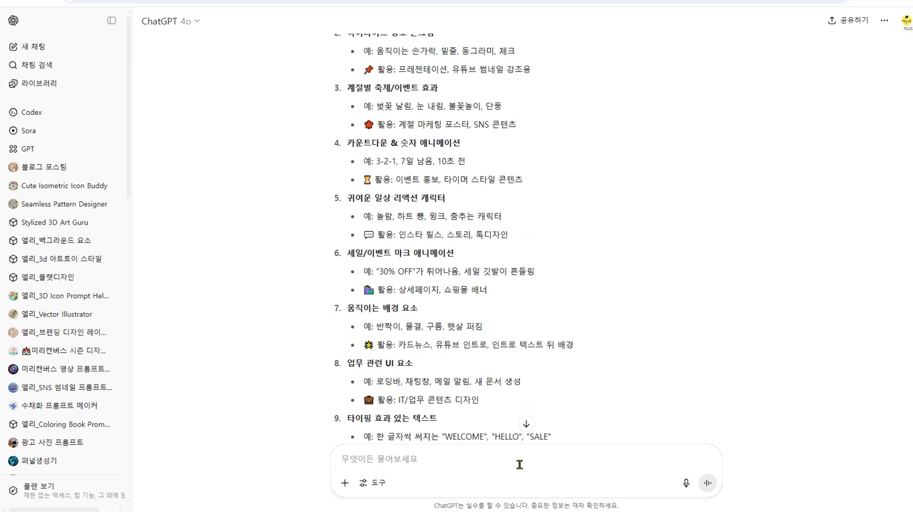
text(1,2,6번이 좋아 각ㄱ)
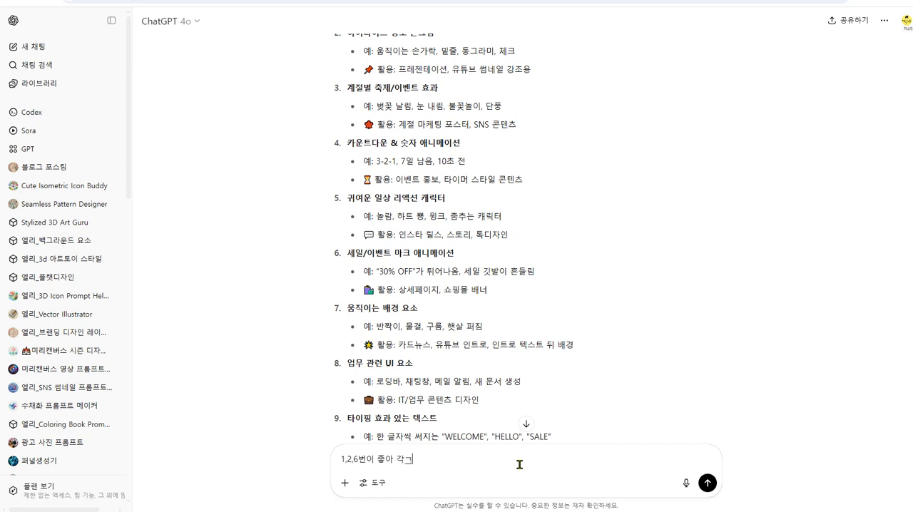
key(BackSpace)
key(BackSpace)
key(BackSpace)
text(0개씨)
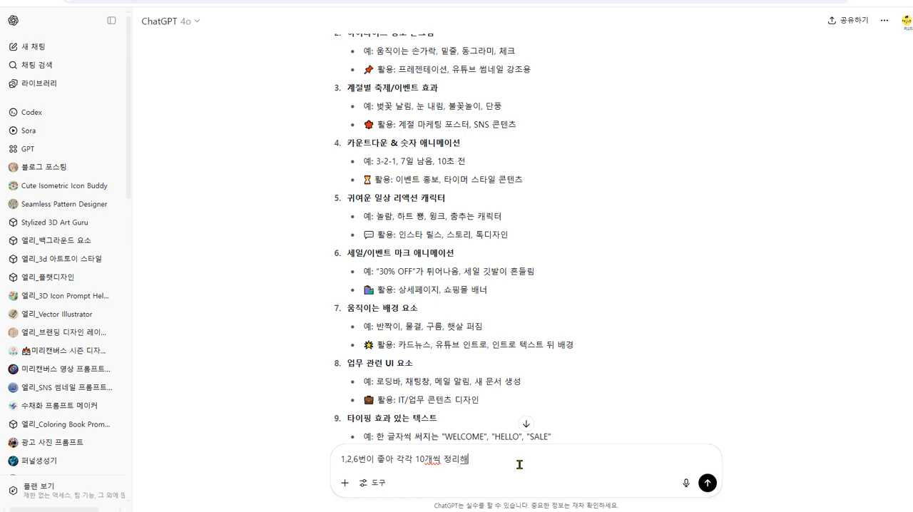
text(ㄱ 정리해줘)
key(Return)
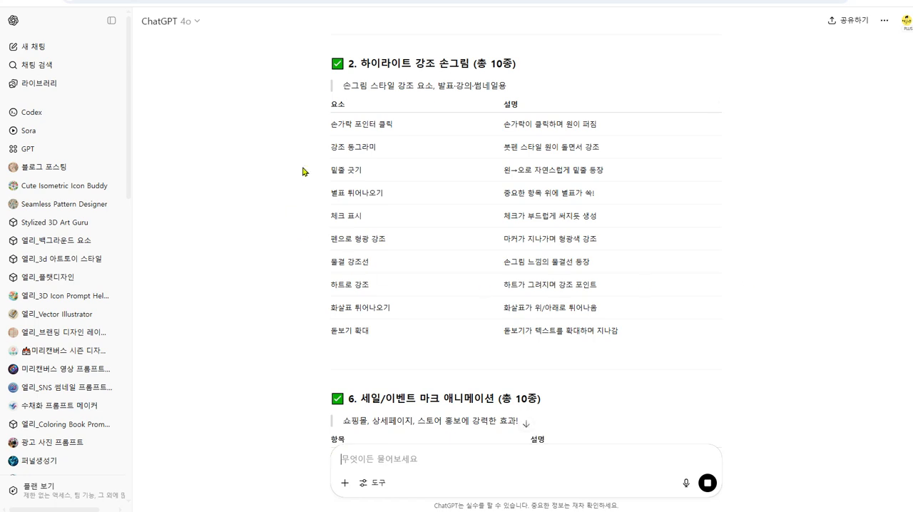
- Examine the item tables for the hand-drawn highlight and sale/event mark topics
drag(331, 122, 390, 121)
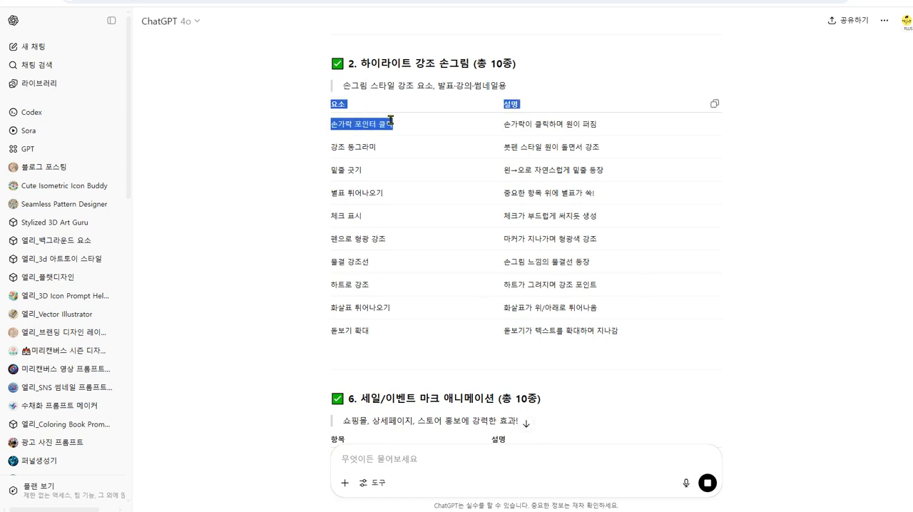
click(774, 254)
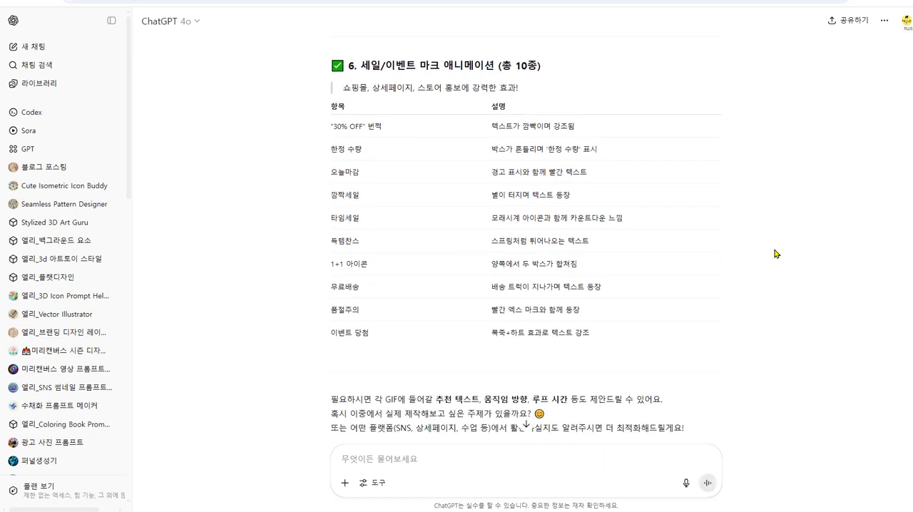
scroll(776, 254, up, 5)
scroll(776, 254, up, 4)
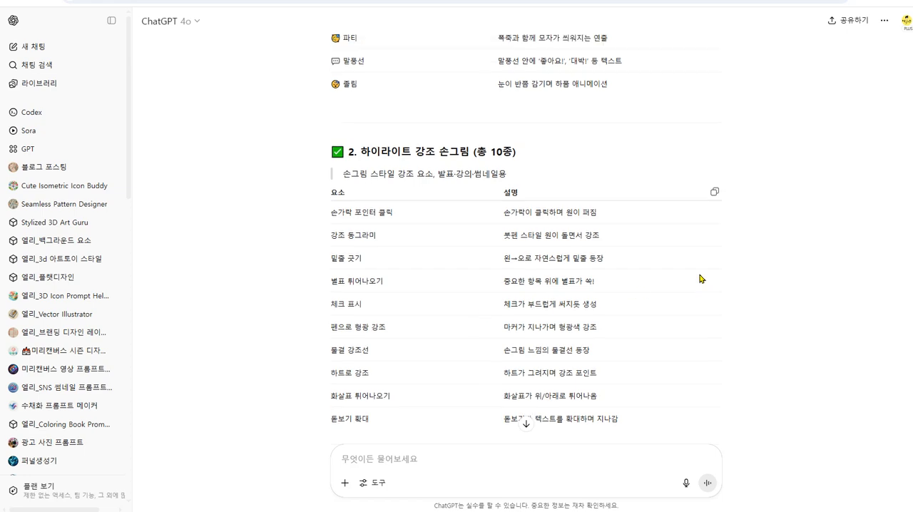
- Copy the element name "손가락 포인터 클릭" from the hand-drawn highlight table into the message box
scroll(702, 278, down, 2)
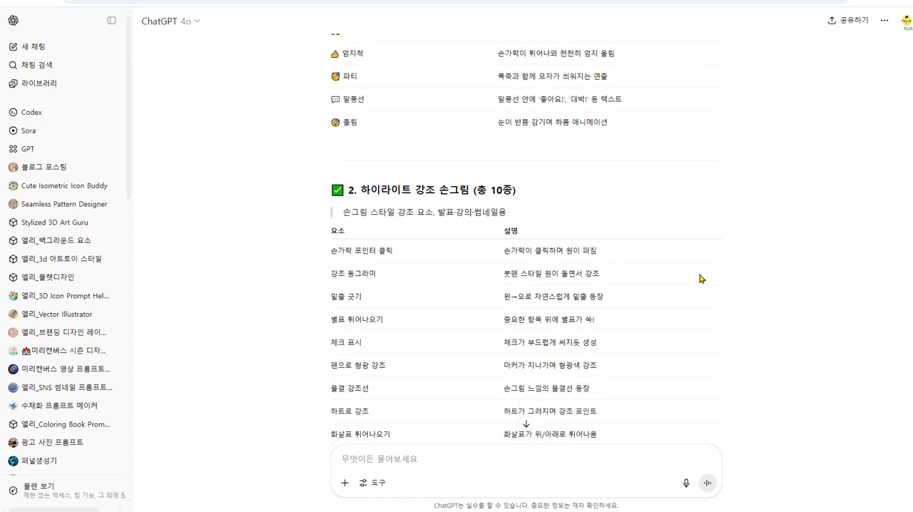
drag(332, 250, 430, 259)
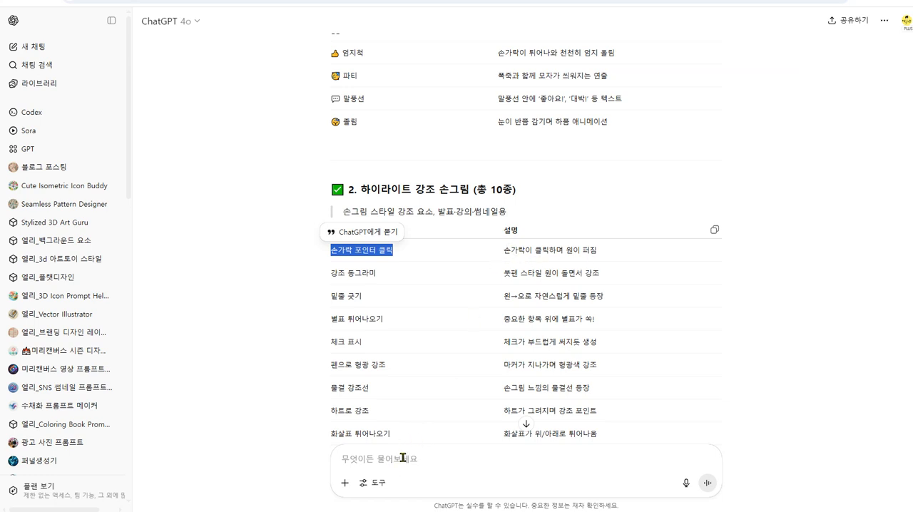
click(412, 252)
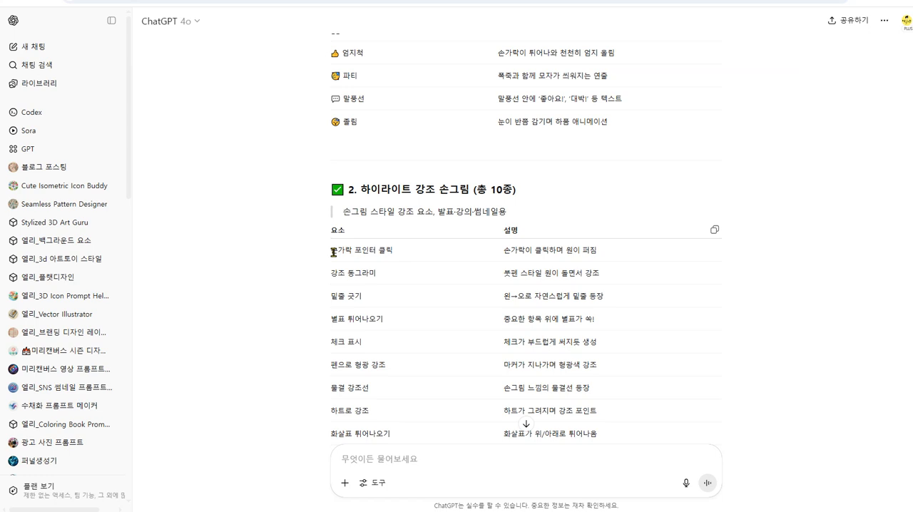
drag(333, 252, 430, 257)
key(ctrl+c)
click(386, 460)
key(ctrl+v)
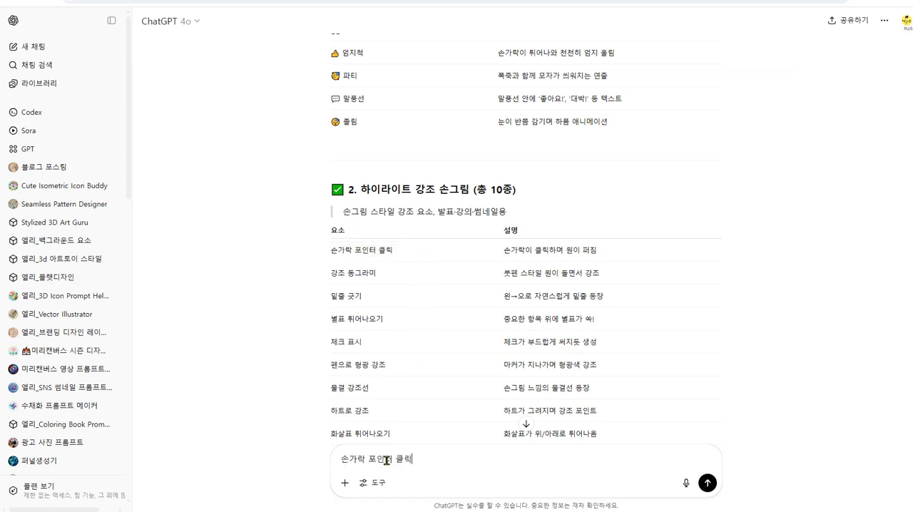
- Extend the message with "이 모양을 만들건데 원하고 손가락 클릭 모양 따로 그려줘 1:1 비율로 클립아트 스타일로" and submit it
text(이 모양이)
text( 만들게)
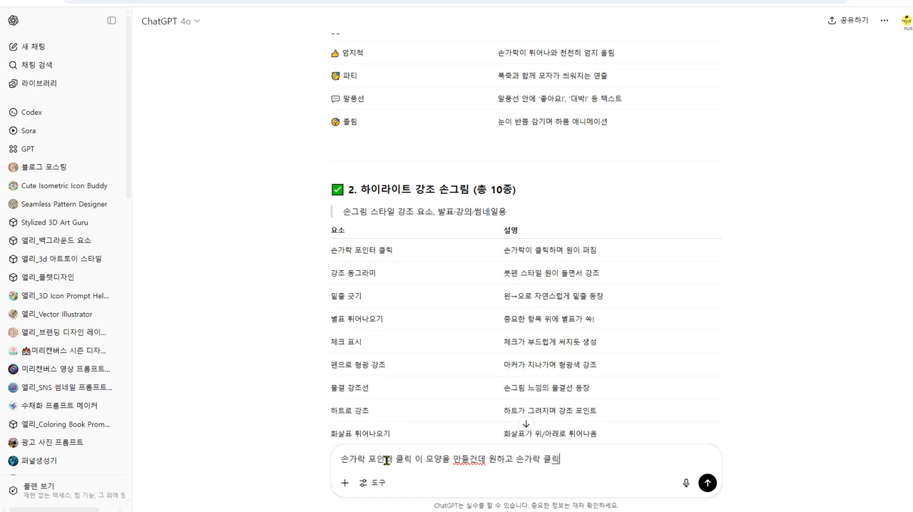
text(양 따로 그려줘 1:1 비율로 ㅋ)
text(립아트 스타일로)
key(Return)
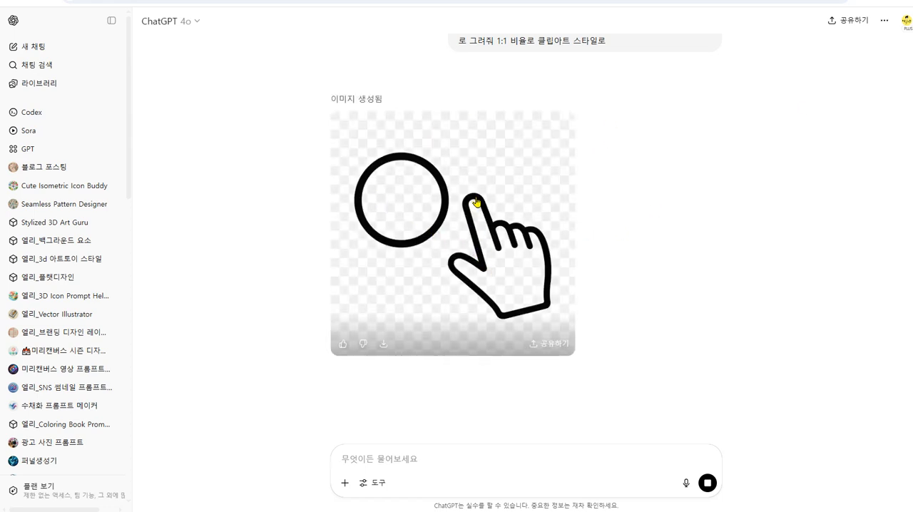
- Copy the generated circle-and-hand image, switch to Canva and paste it into an empty area of the whiteboard
right_click(518, 264)
click(575, 306)
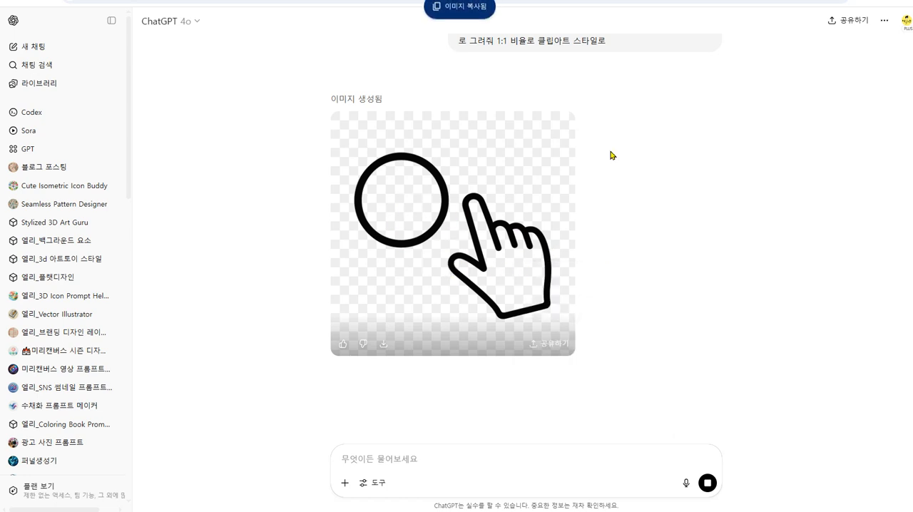
key(ctrl+Tab)
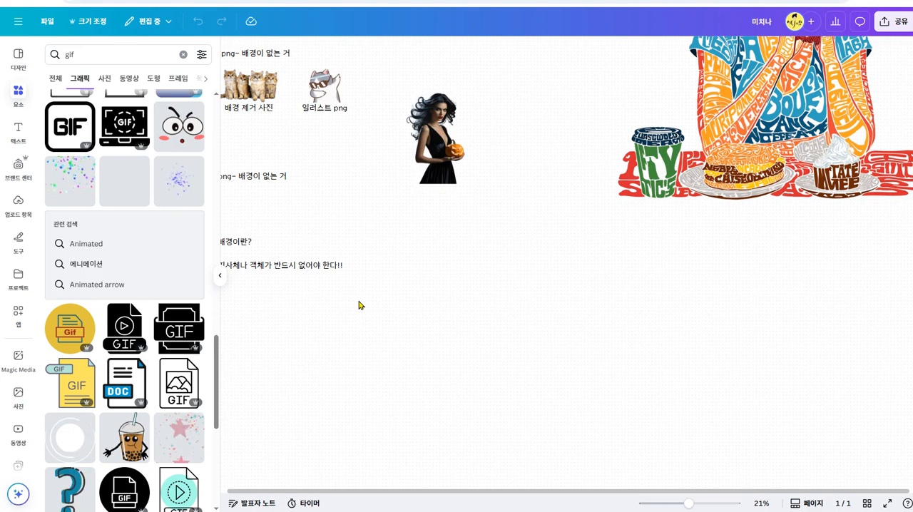
click(322, 299)
scroll(449, 265, down, 2)
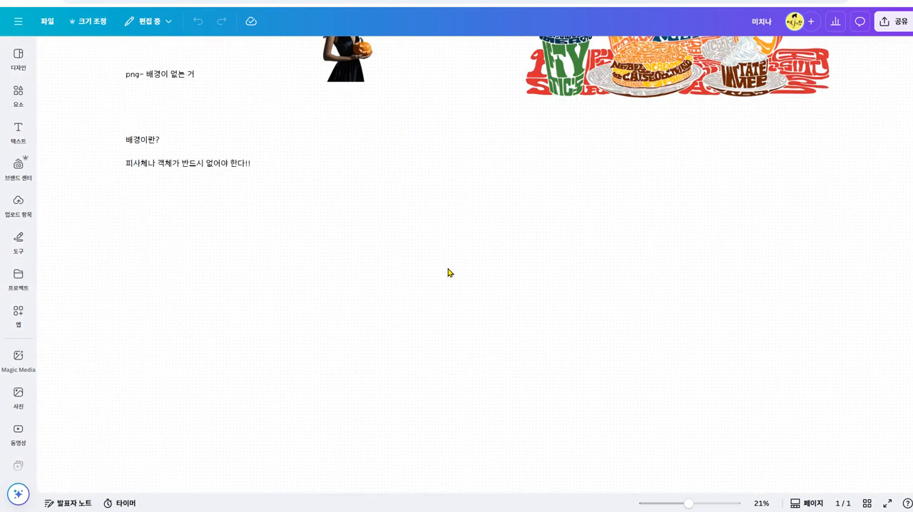
key(ctrl+v)
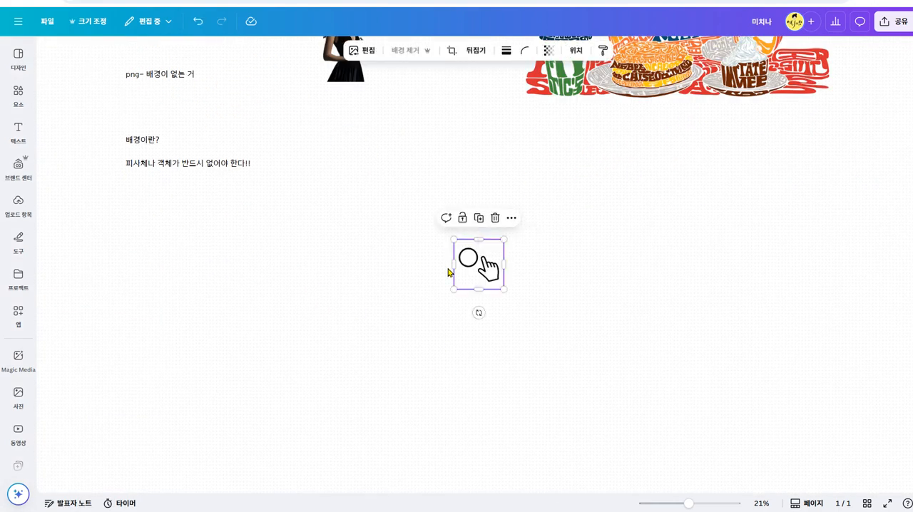
- Enlarge and reposition the pasted circle-and-hand image, and place a duplicate beside it
drag(502, 240, 601, 169)
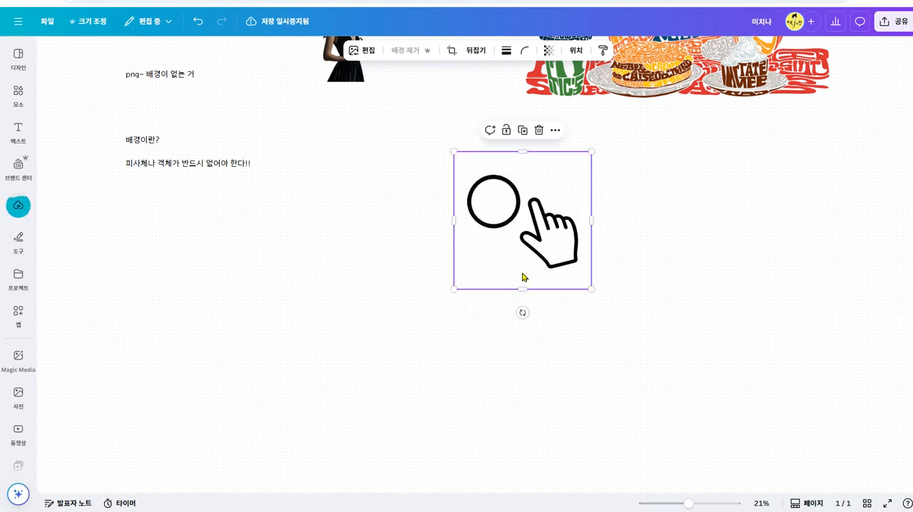
drag(526, 271, 435, 298)
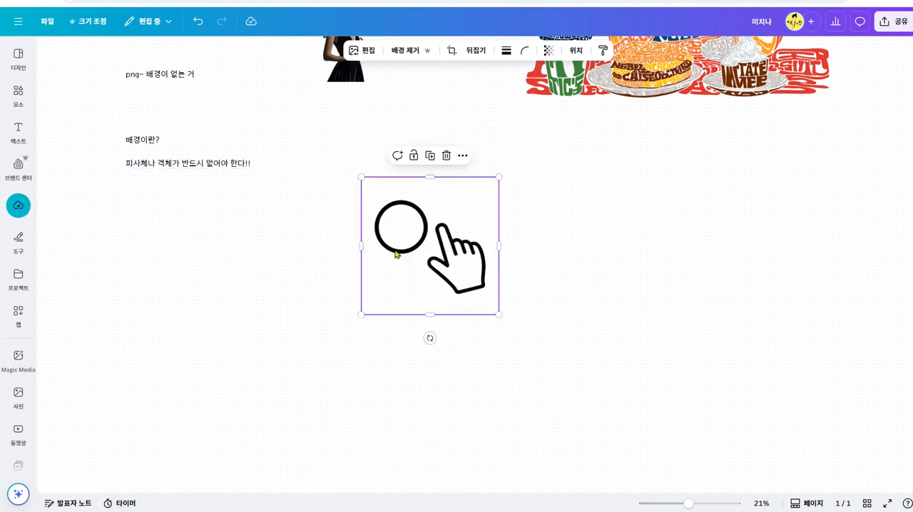
key(ctrl+d)
click(450, 270)
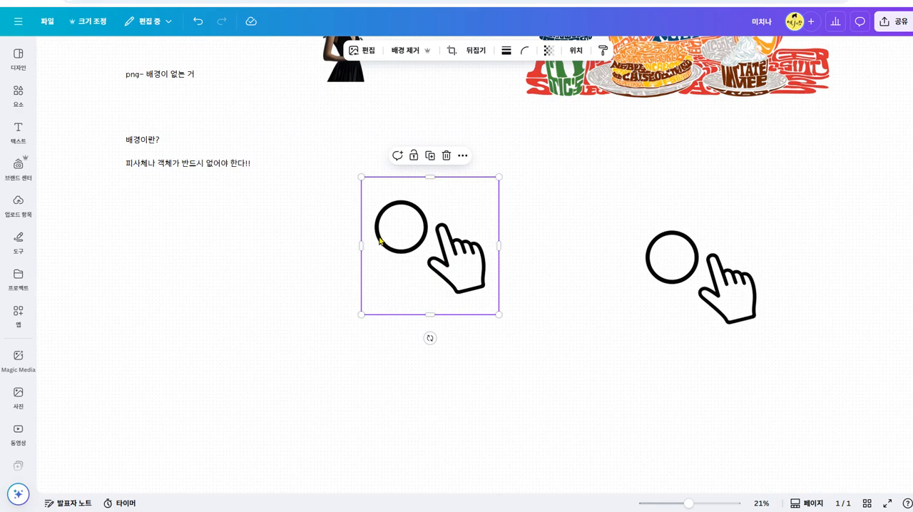
- Crop the first image down to the hand and remove the leftover piece of the circle with Magic Eraser
drag(360, 247, 425, 246)
drag(462, 177, 464, 225)
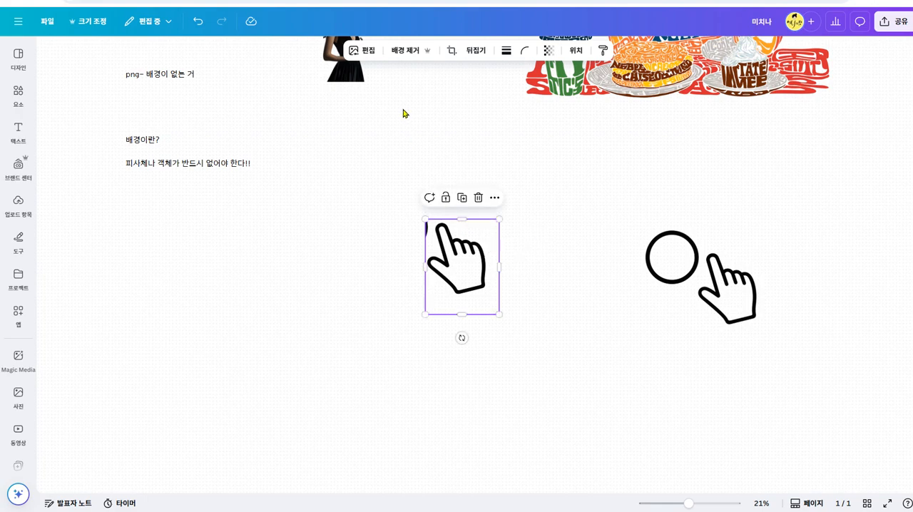
click(363, 53)
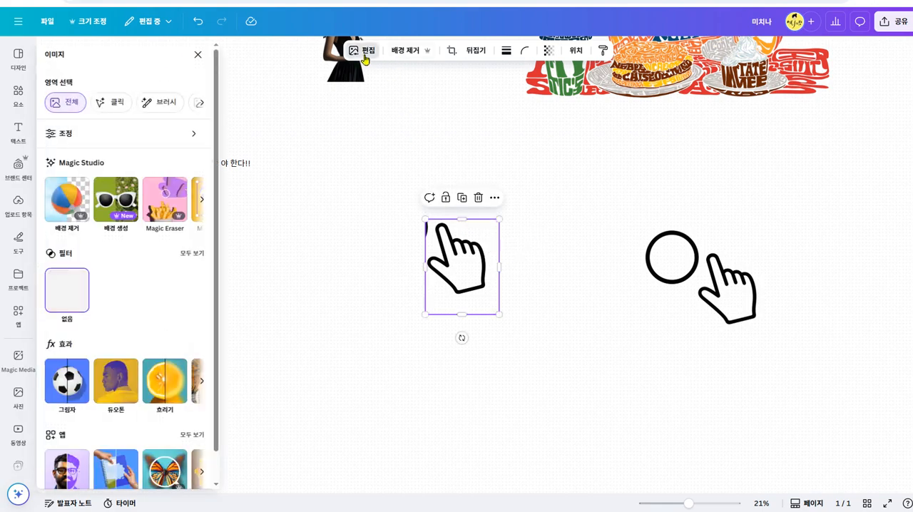
click(177, 205)
mouse_move(526, 127)
mouse_down()
mouse_move(545, 190)
mouse_move(544, 234)
mouse_move(471, 294)
mouse_up()
click(199, 189)
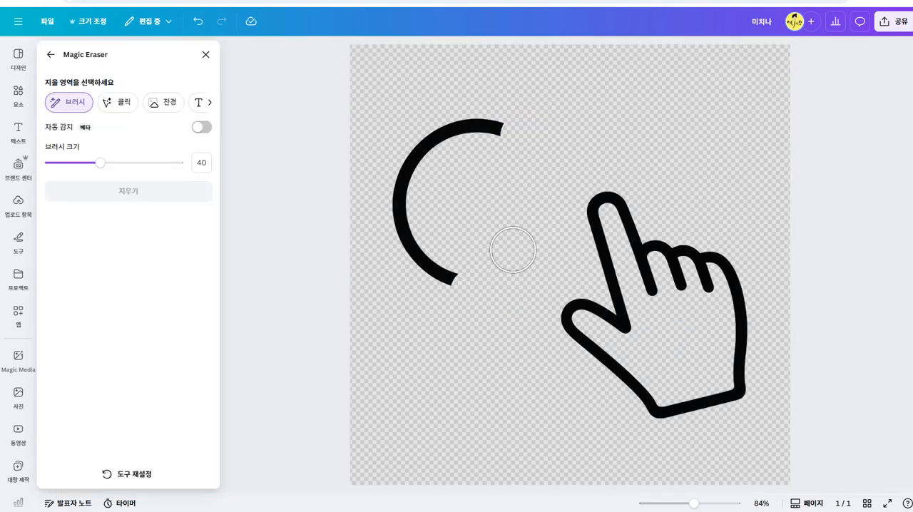
click(205, 54)
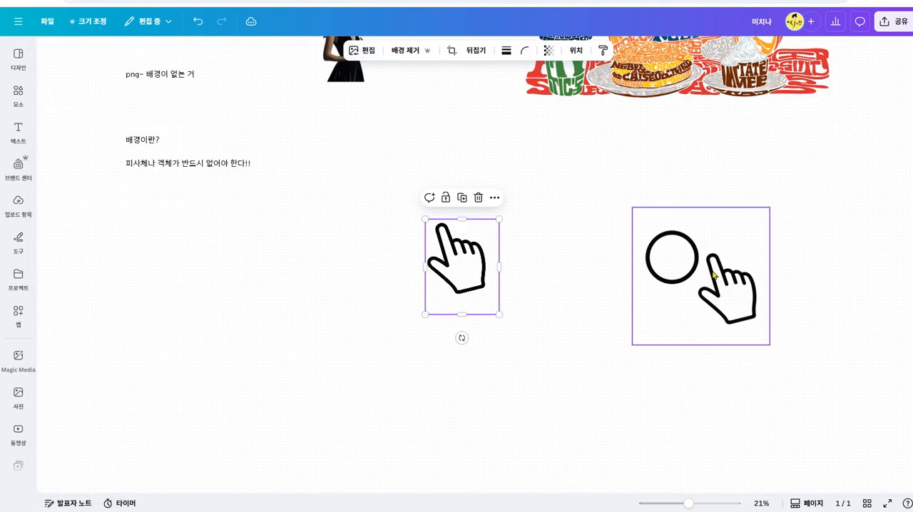
- Erase the index finger, thumb and lower edge of the hand from the duplicate image with Magic Eraser
click(681, 280)
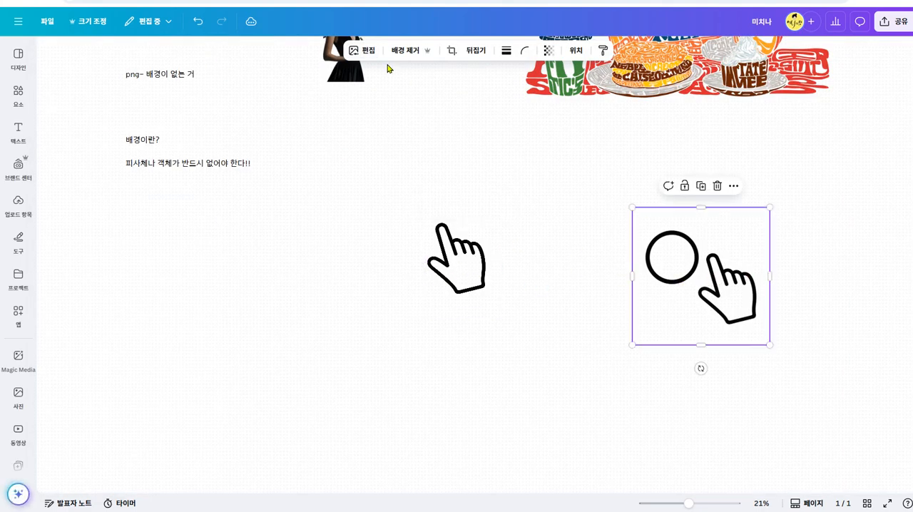
click(368, 52)
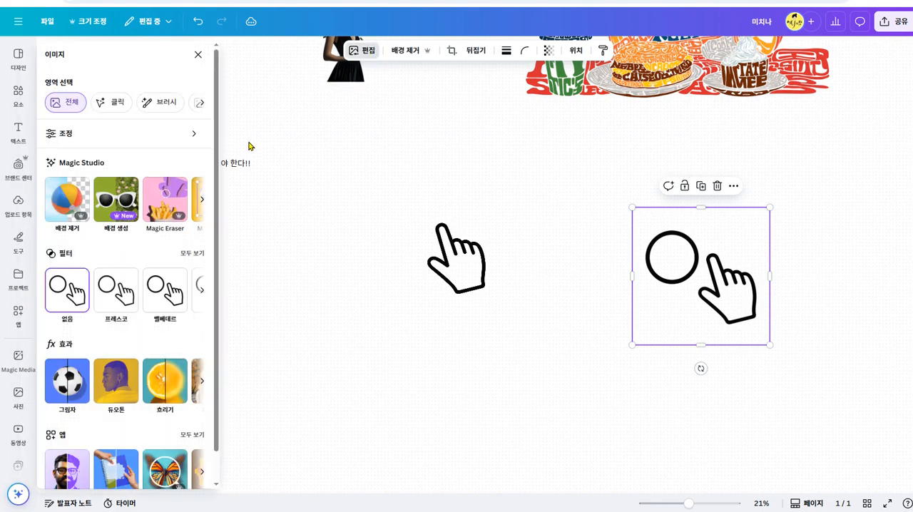
click(164, 199)
mouse_move(634, 214)
mouse_down()
mouse_move(607, 205)
mouse_move(624, 296)
mouse_move(579, 313)
mouse_move(582, 346)
mouse_move(646, 396)
mouse_move(676, 421)
mouse_up()
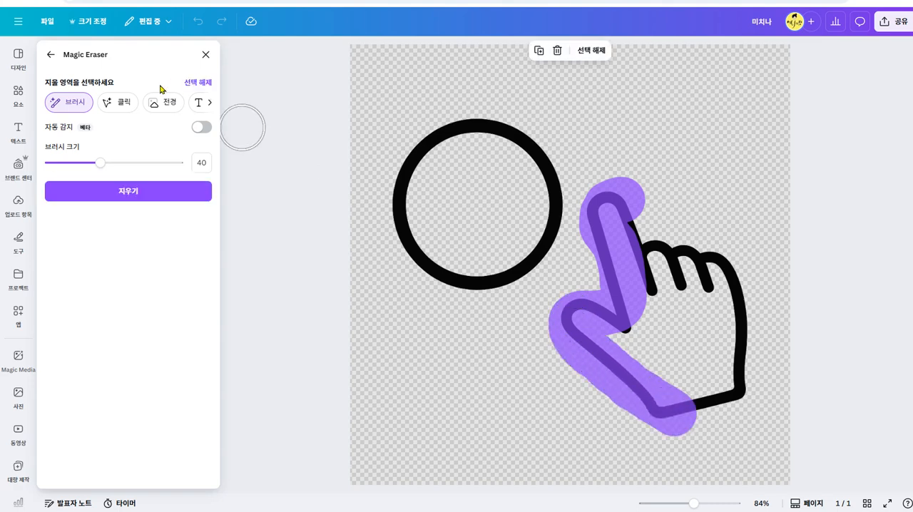
click(126, 196)
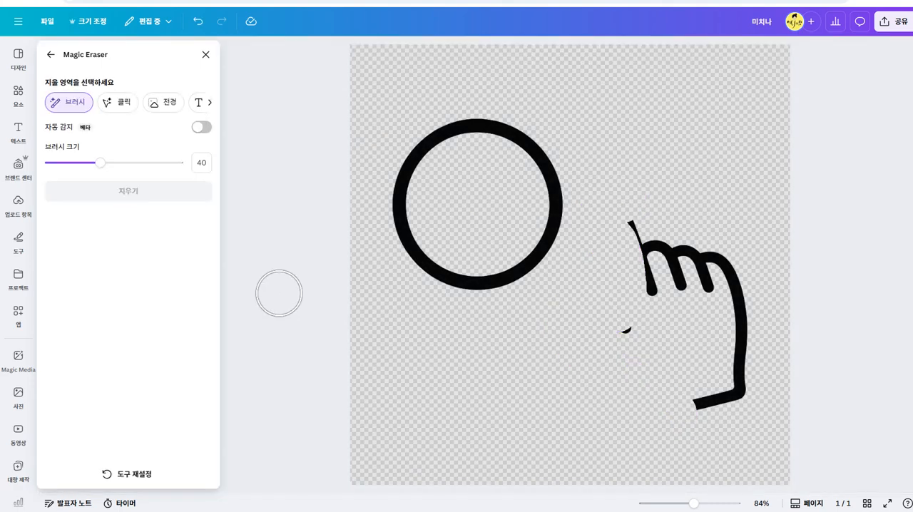
click(205, 54)
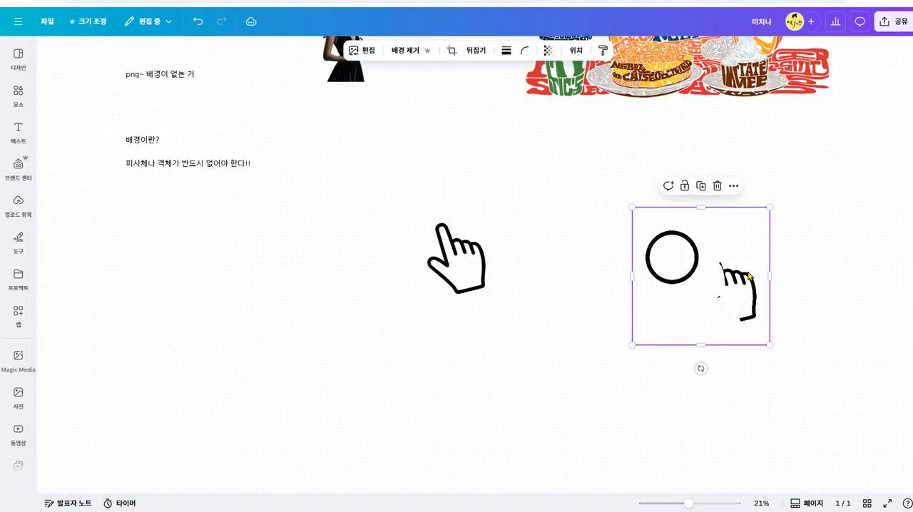
- Crop the duplicate tightly around the circle and place it over the tip of the separate hand's index finger
drag(769, 278, 707, 267)
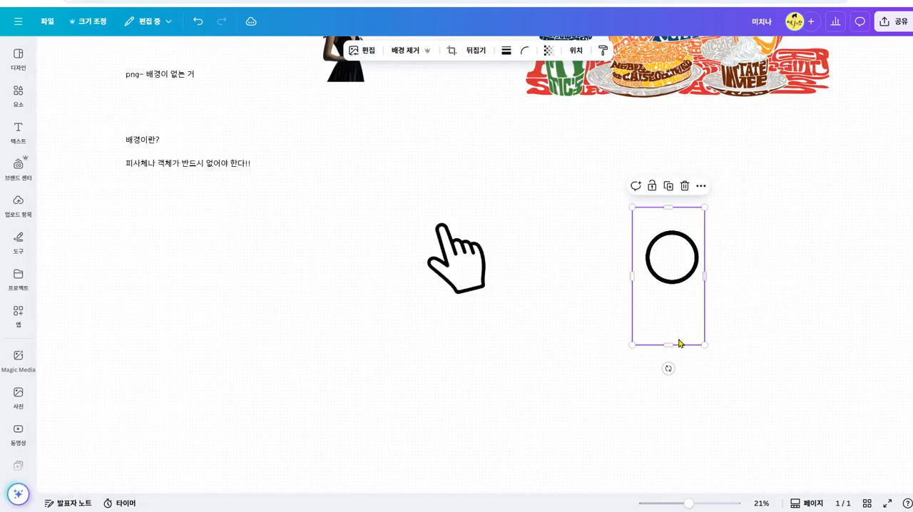
drag(677, 345, 687, 293)
drag(632, 246, 638, 246)
drag(676, 207, 675, 222)
drag(683, 261, 456, 217)
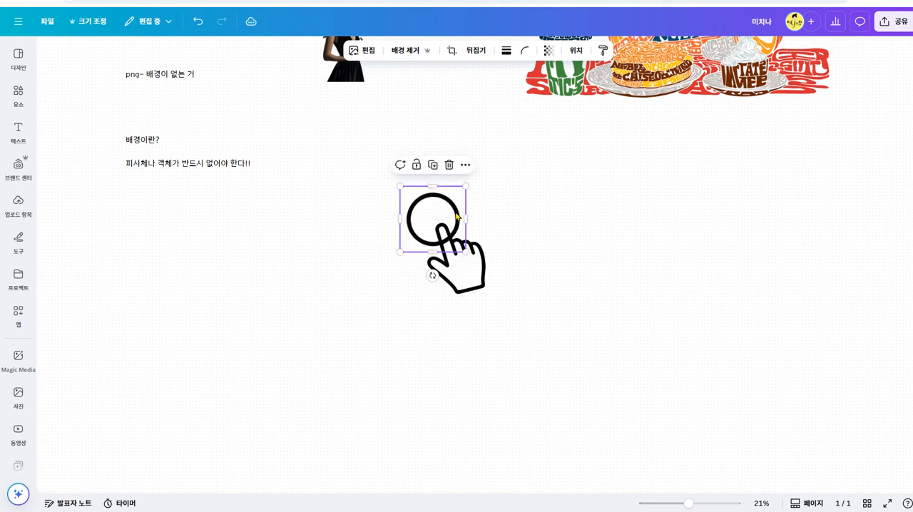
click(611, 274)
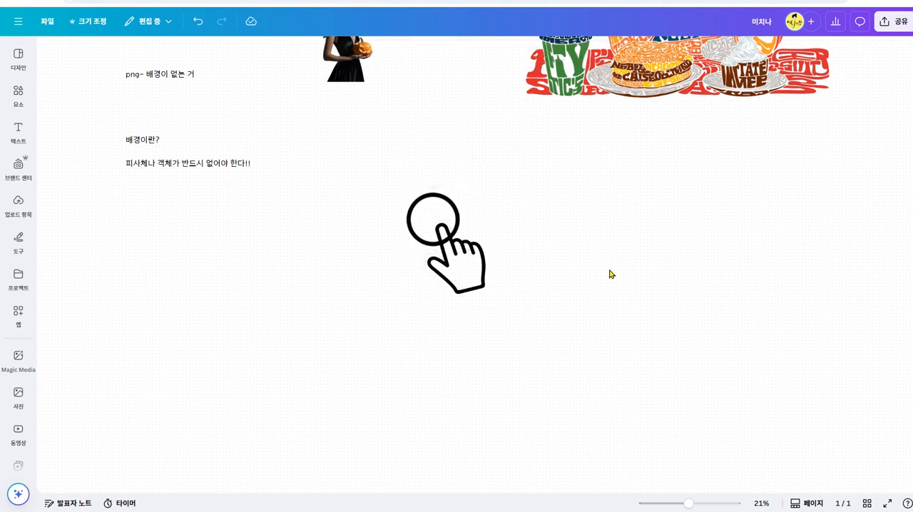
- Switch to ChatGPT and submit the follow-up prompt "손가락은 색깔있게 다시 색칠해서 만들어줘" to recolour the hand
click(409, 1)
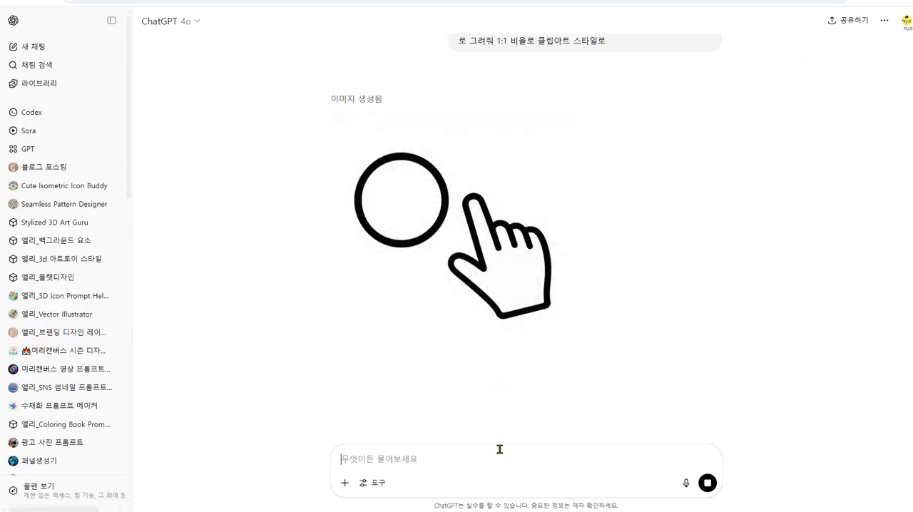
text(손가락은 색깔있게 다시 색칠해서 만들어줘)
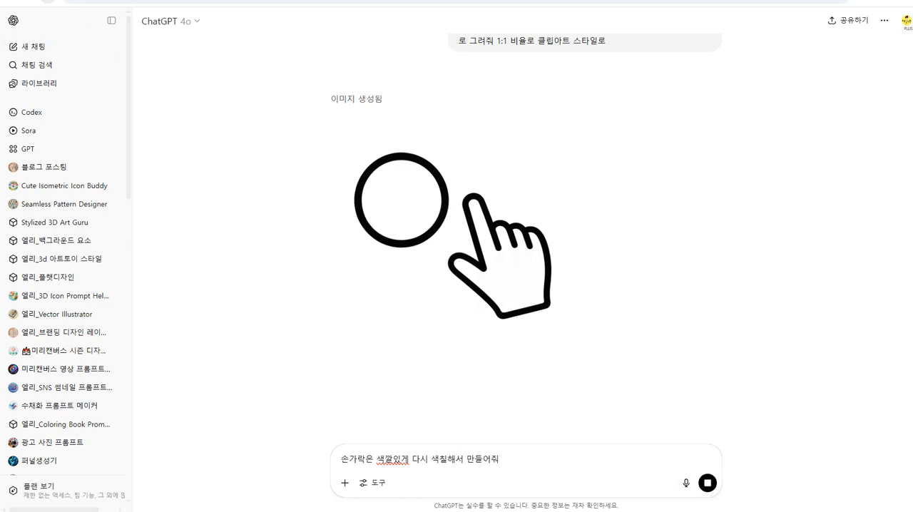
click(48, 1)
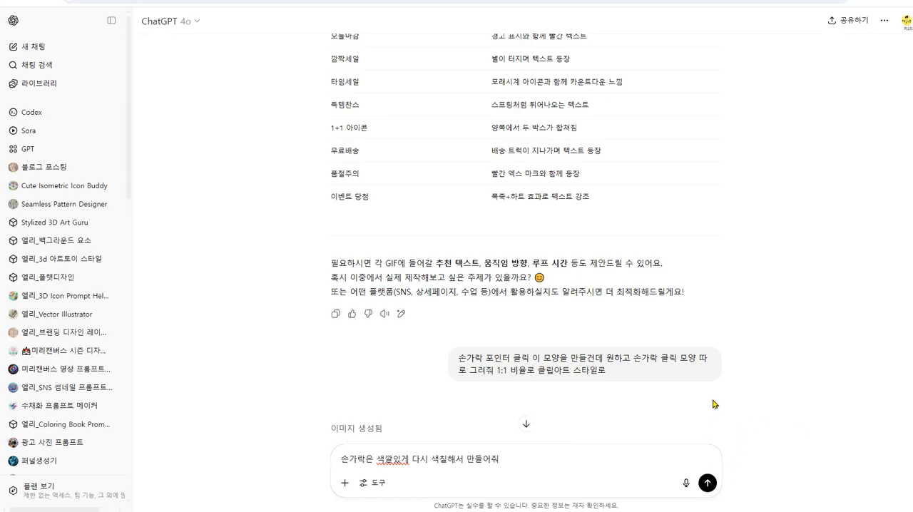
scroll(715, 414, down, 5)
click(707, 482)
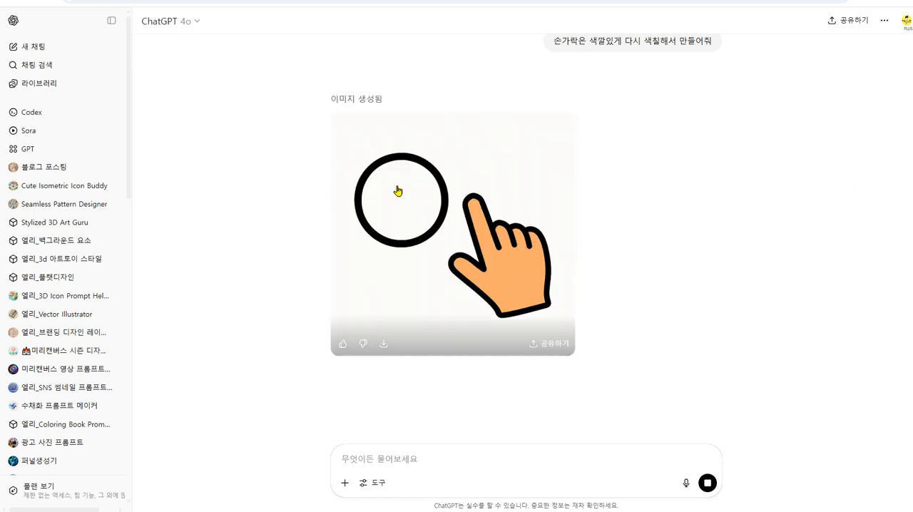
- Copy the coloured hand image, paste it into the Canva whiteboard, and move it and the black circle clear of the outlined hand
right_click(411, 203)
click(463, 241)
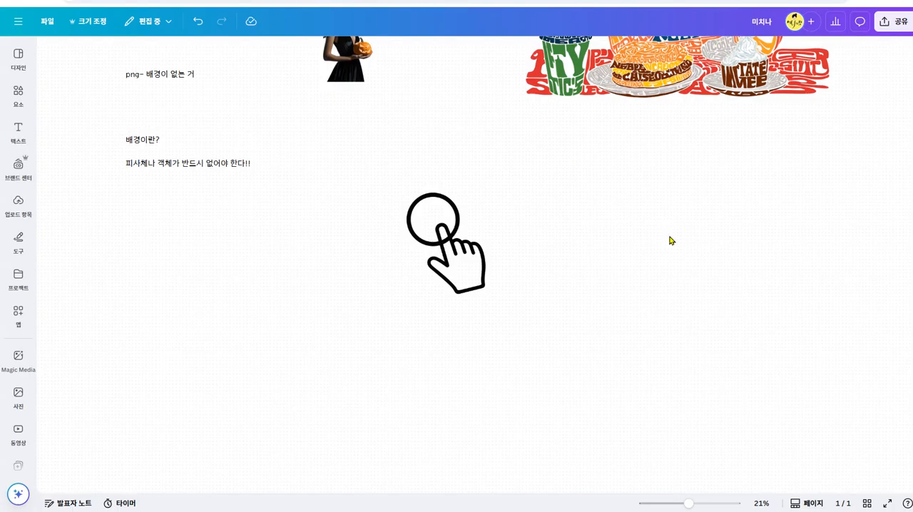
key(ctrl+v)
drag(420, 213, 364, 208)
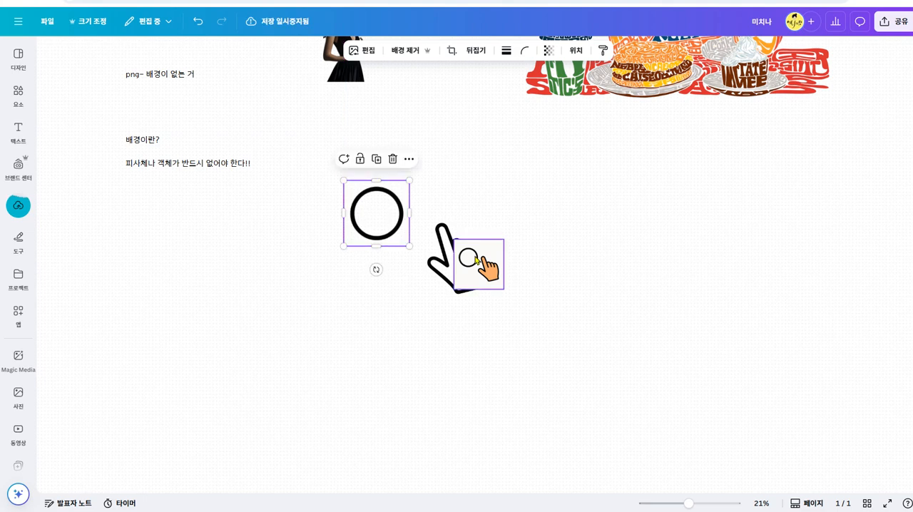
drag(476, 260, 606, 257)
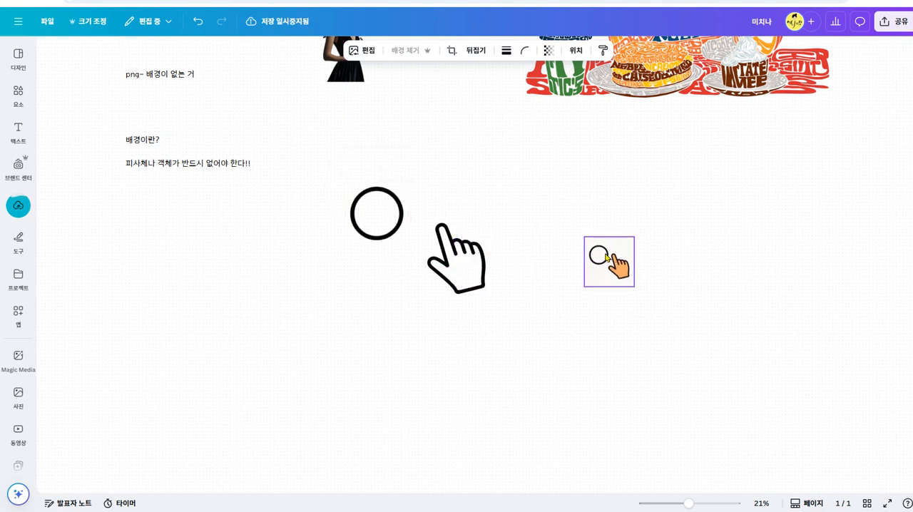
- Extract the orange hand from the pasted coloured image with Magic Grab, using click selection
click(371, 52)
click(201, 200)
click(67, 200)
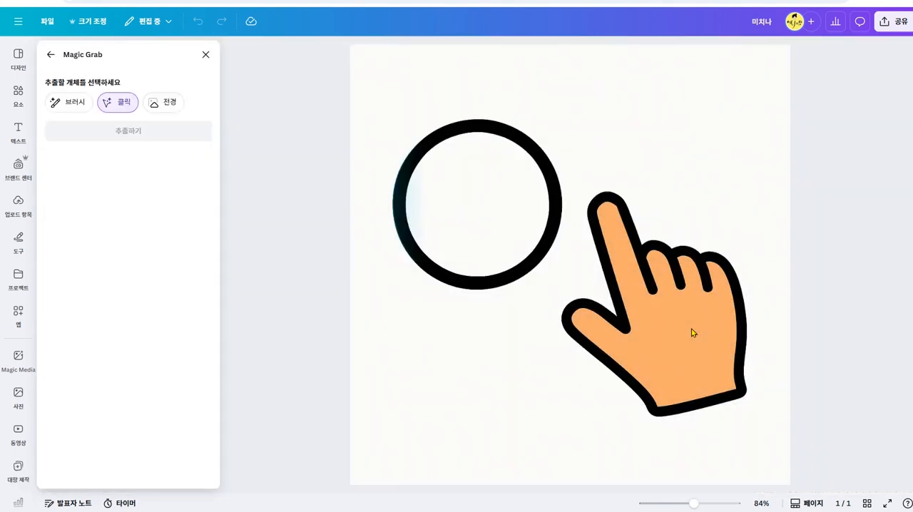
click(687, 318)
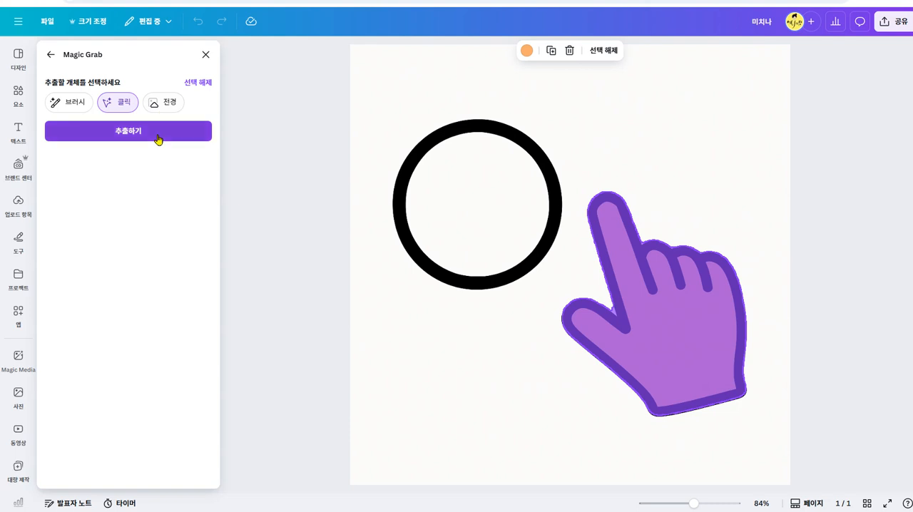
click(159, 136)
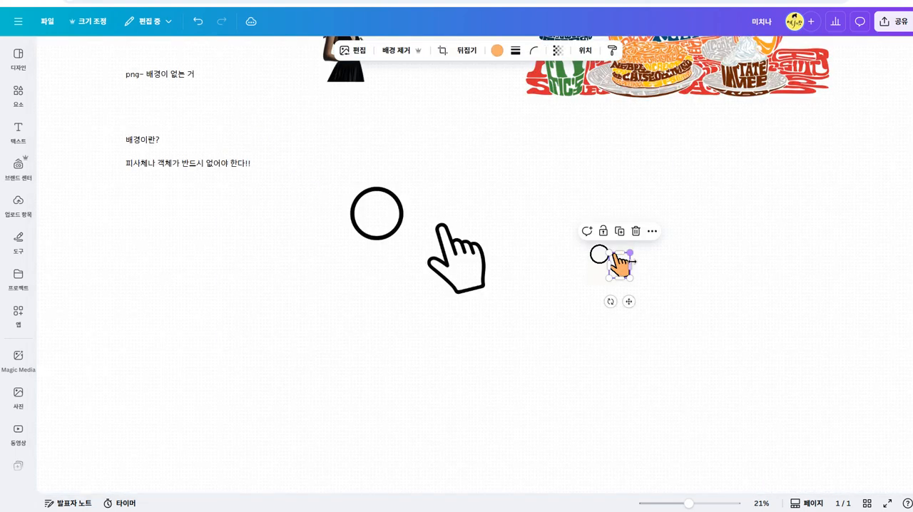
- Move the extracted orange hand off its source picture and delete the leftover images around it
drag(617, 266, 476, 199)
click(470, 279)
key(Delete)
click(599, 254)
key(Delete)
- Place the small black circle around the tip of the orange hand's index finger on the whiteboard
click(477, 199)
drag(492, 214, 448, 326)
click(369, 208)
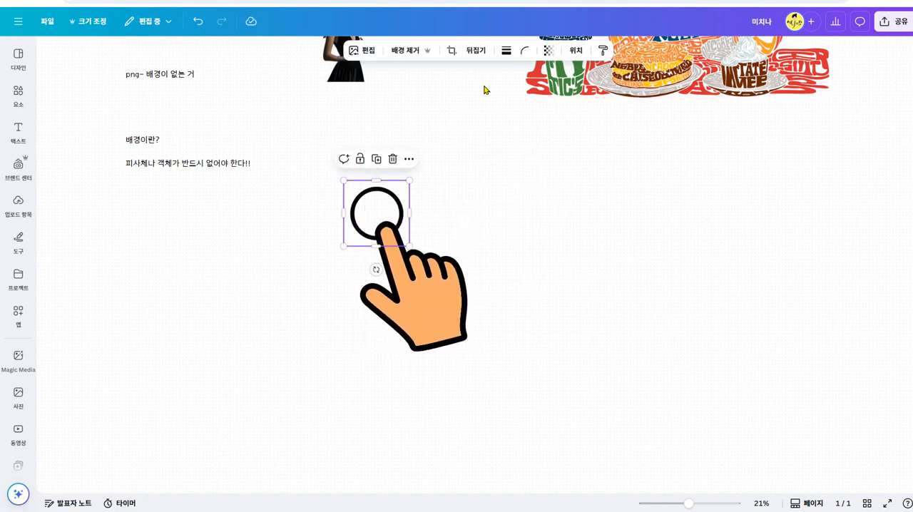
click(424, 196)
click(384, 194)
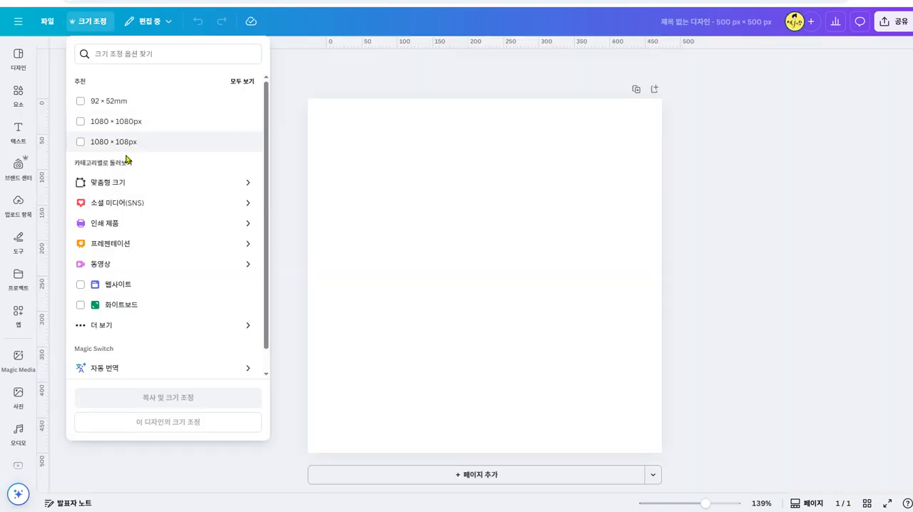
- Resize the blank 500 × 500 px design itself to a custom size of 700 × 700 px
click(181, 181)
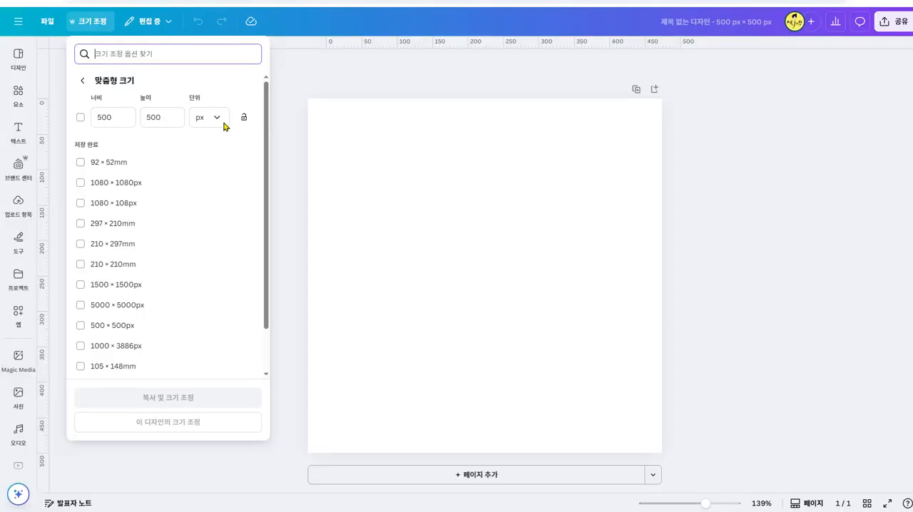
click(118, 117)
drag(118, 117, 89, 119)
text(700)
click(169, 116)
drag(169, 116, 130, 117)
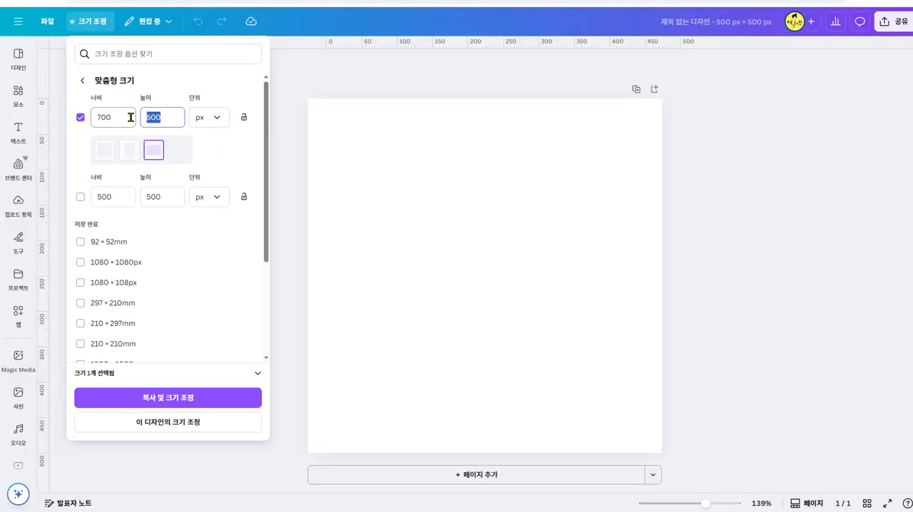
text(700)
click(80, 119)
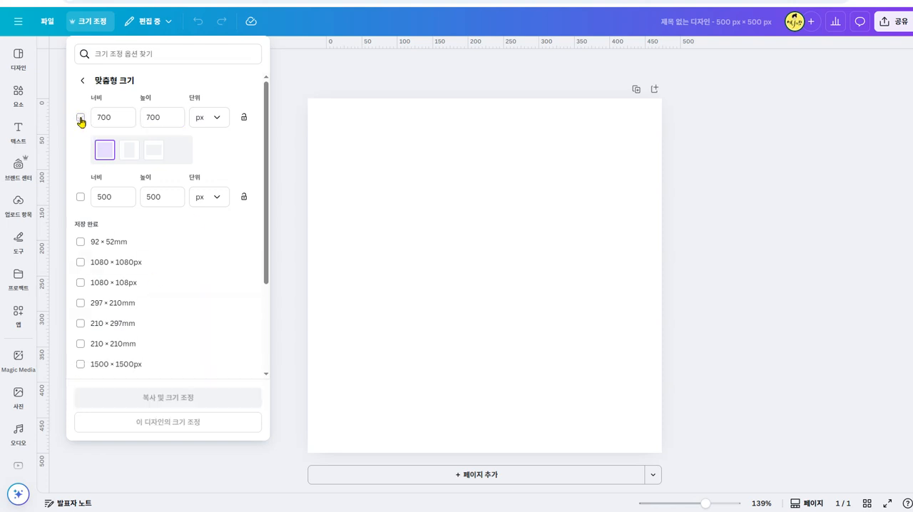
click(80, 118)
click(209, 427)
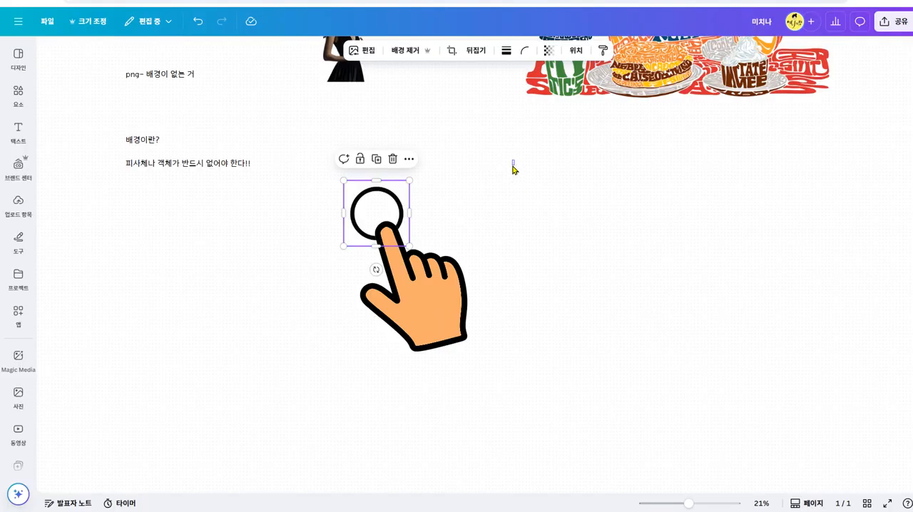
- Copy the orange hand and circle from the whiteboard into the 700 px page, scaled down and centred with margins around them
drag(512, 169, 302, 330)
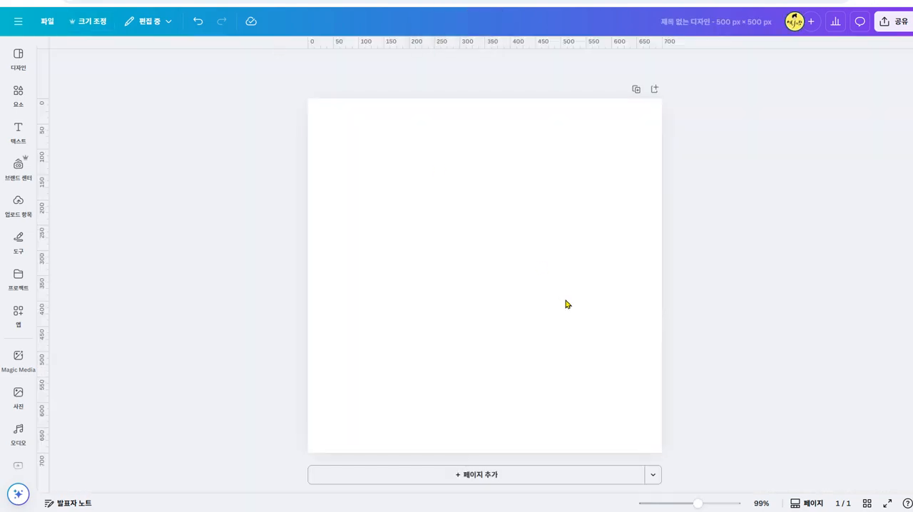
key(ctrl+v)
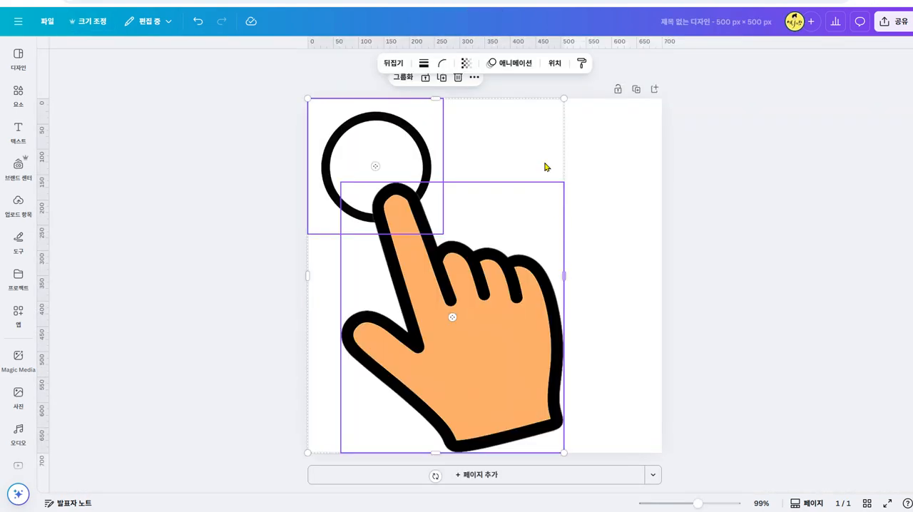
click(631, 240)
drag(563, 128, 393, 357)
drag(434, 363, 480, 359)
drag(609, 91, 582, 146)
drag(457, 404, 485, 370)
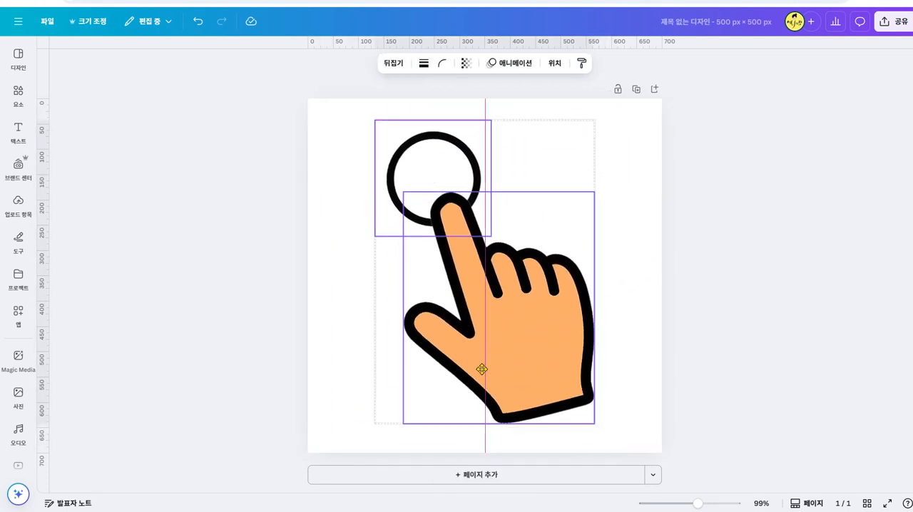
click(825, 331)
- Enlarge the black circle and move it so its centre sits near the index fingertip
click(463, 146)
drag(375, 234, 307, 302)
drag(377, 254, 408, 235)
- Try the 셰이크 줌 and 풀어주기 photo animations on the black circle
click(563, 64)
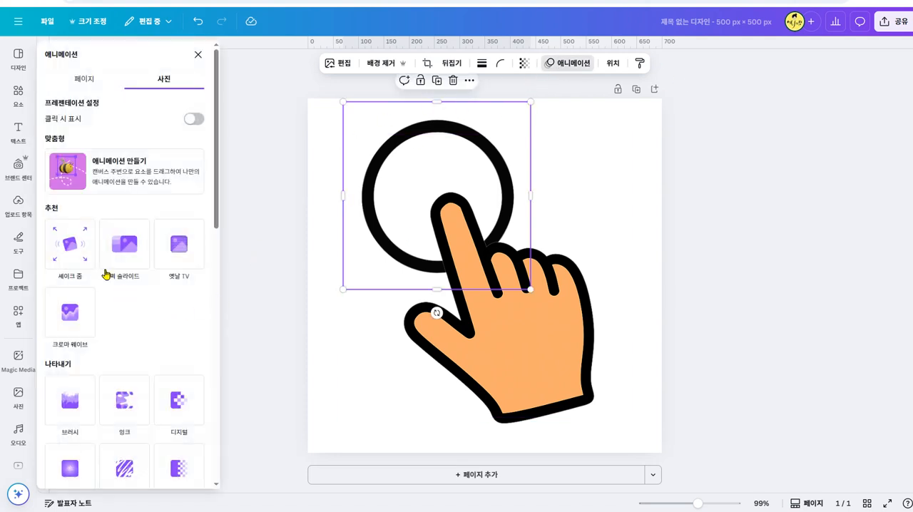
click(61, 246)
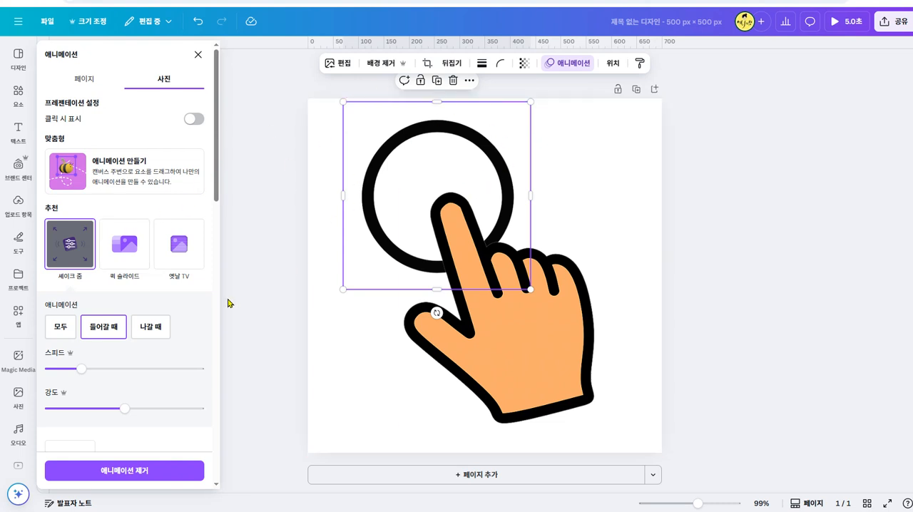
scroll(163, 351, down, 5)
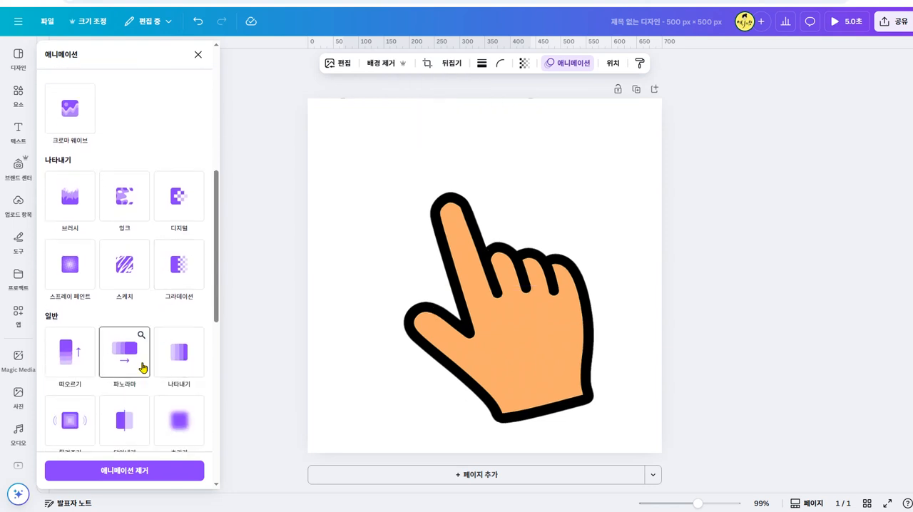
scroll(142, 367, down, 2)
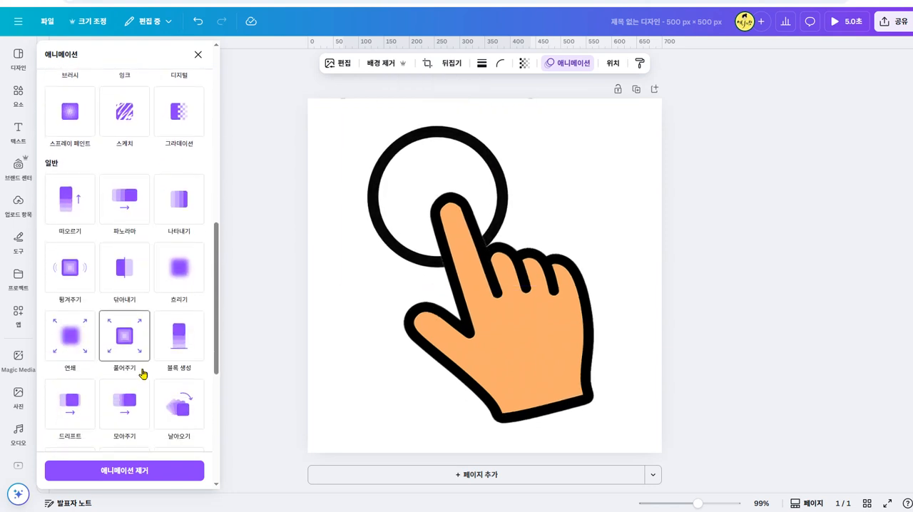
click(127, 347)
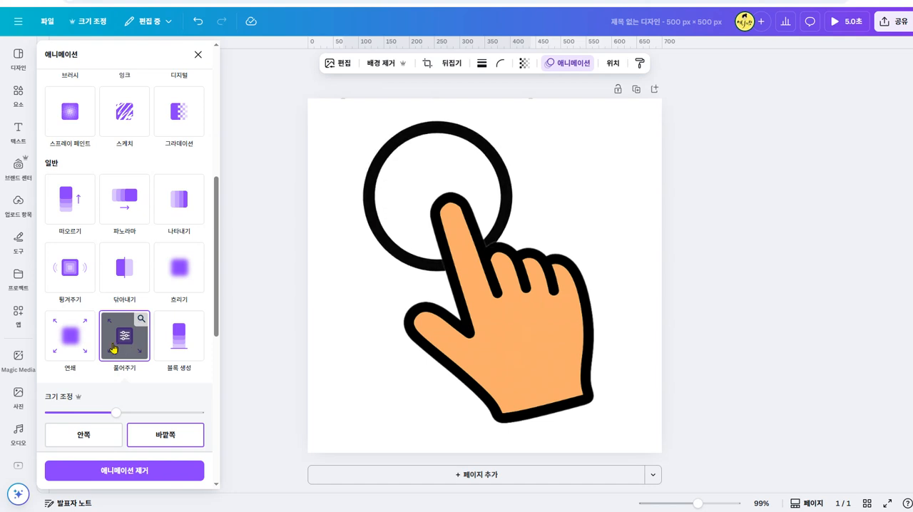
- Try the 연쇄 animation on the circle with 모두, near-maximum 강도 and 스피드 at about three quarters
click(74, 340)
scroll(75, 342, down, 1)
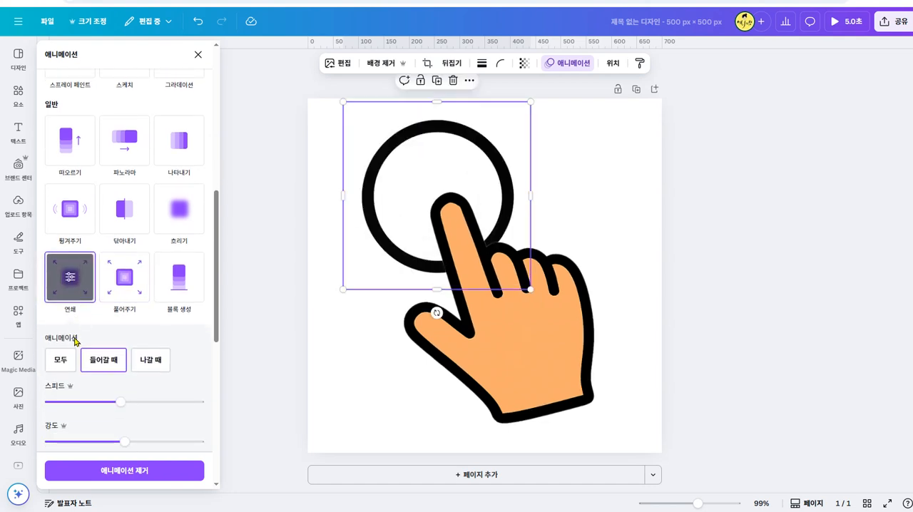
click(49, 357)
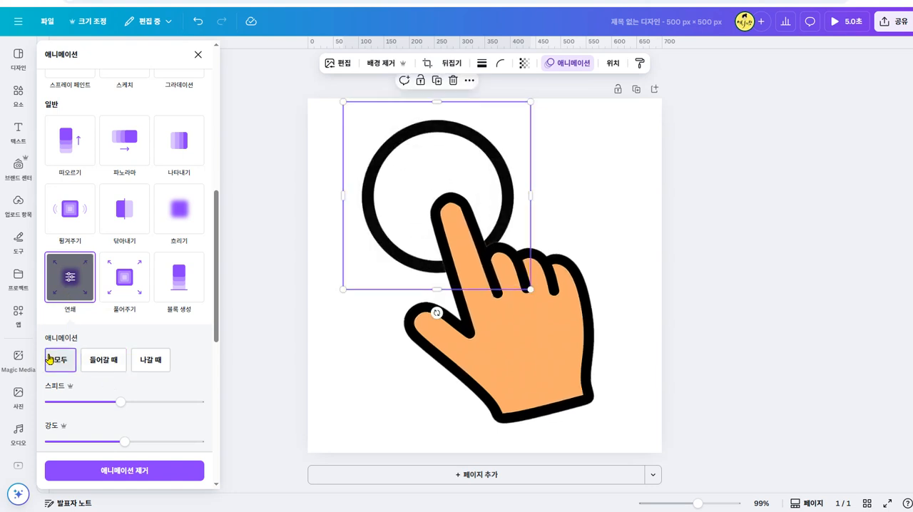
drag(88, 403, 62, 403)
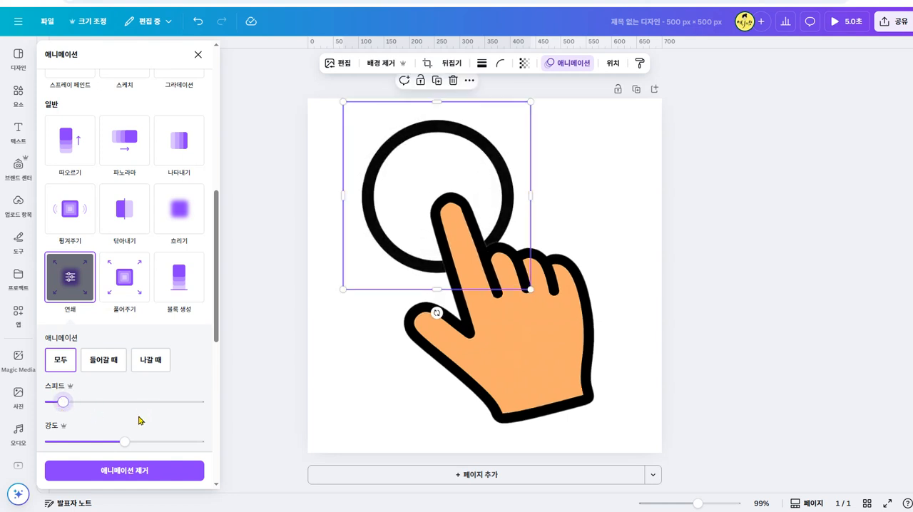
scroll(179, 428, down, 3)
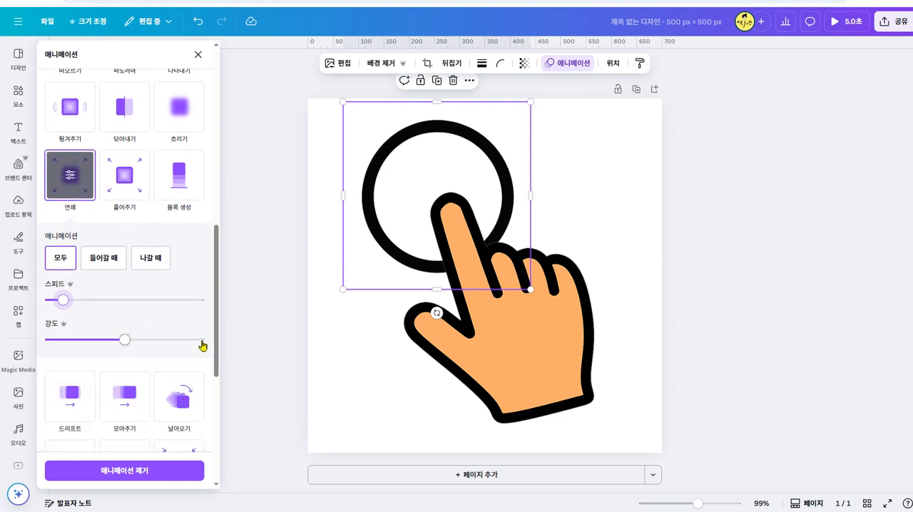
click(202, 341)
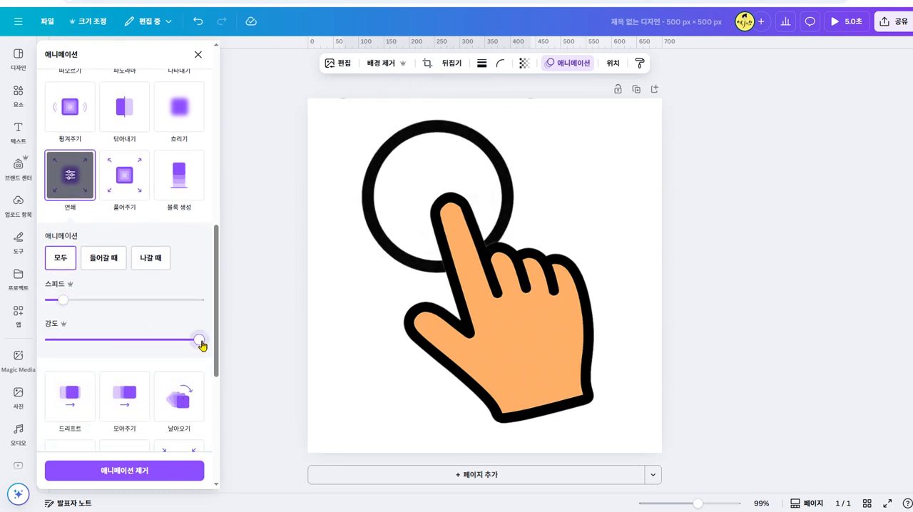
drag(63, 300, 53, 300)
click(200, 303)
click(164, 302)
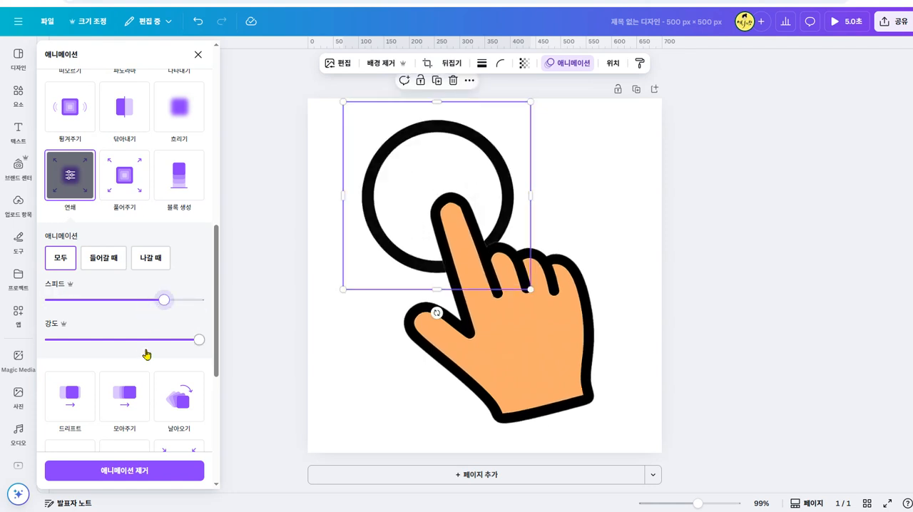
- Try the 깜빡이기 animation on the circle, set to 모두 with 강도 at about 80 percent of its range
scroll(147, 351, down, 4)
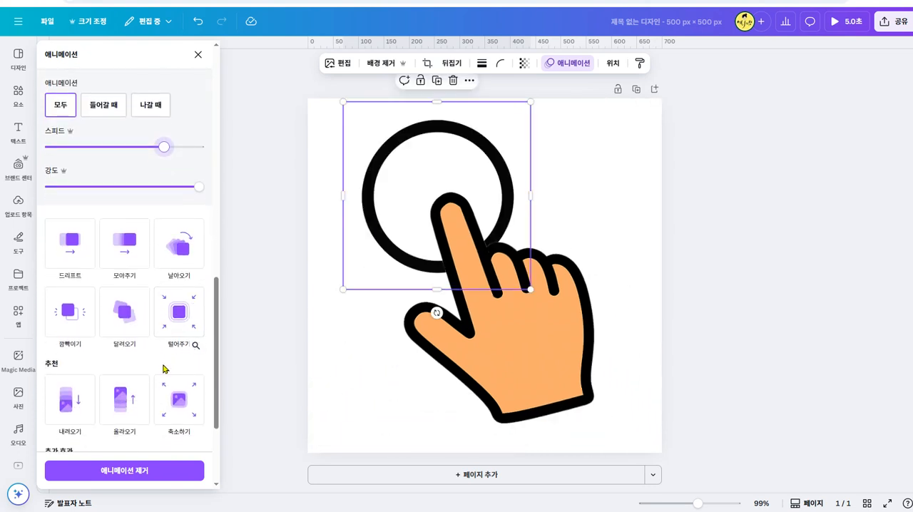
scroll(163, 368, down, 3)
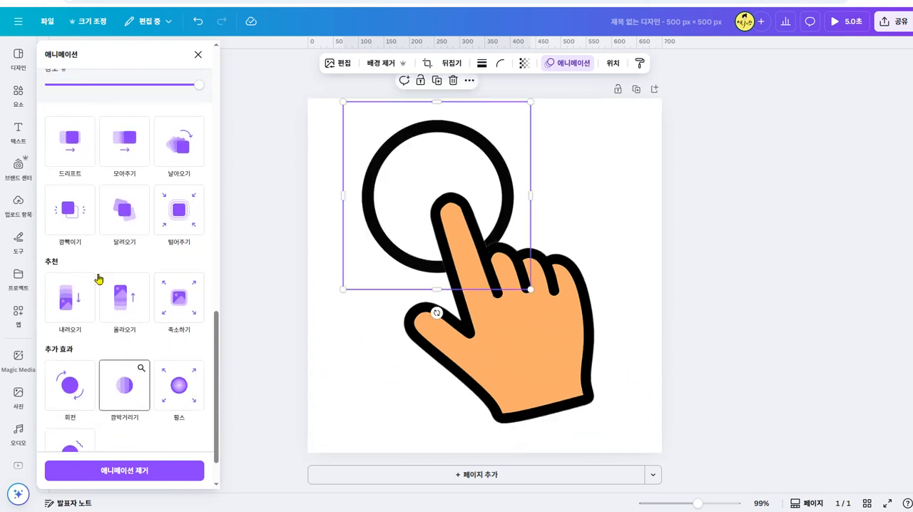
click(65, 211)
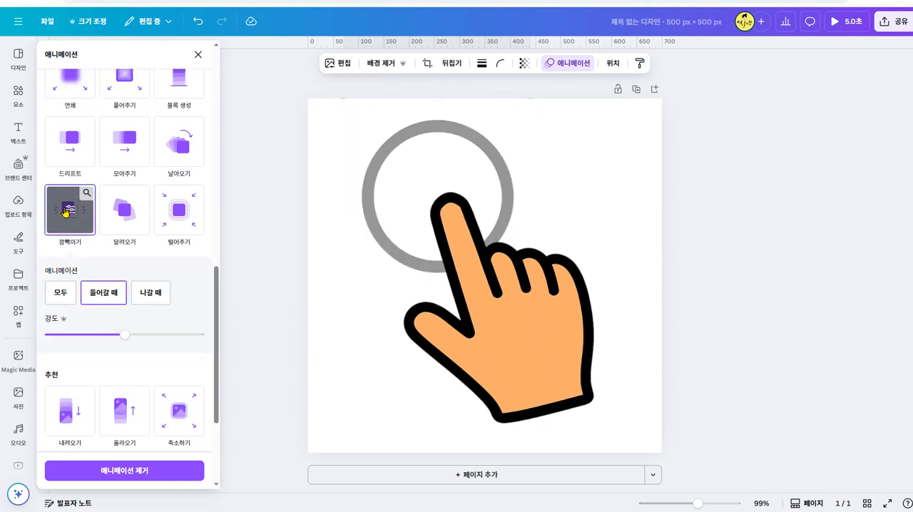
click(64, 300)
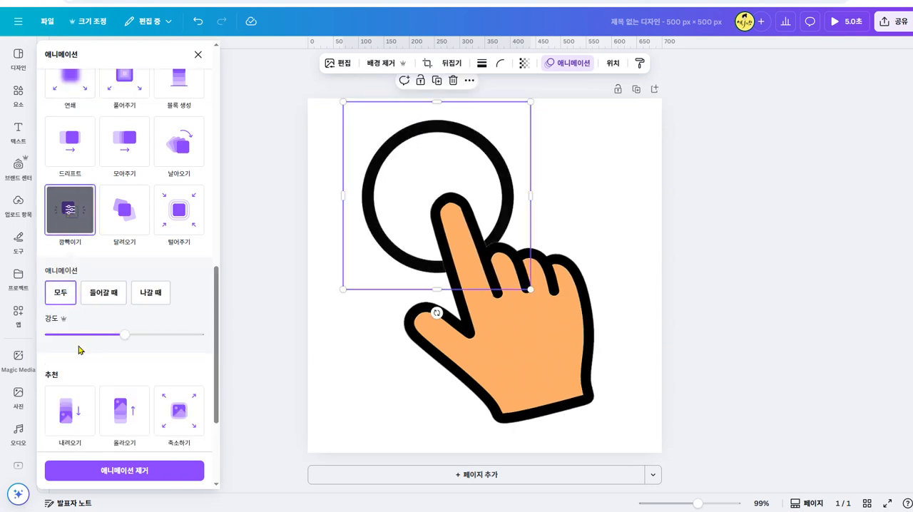
click(175, 336)
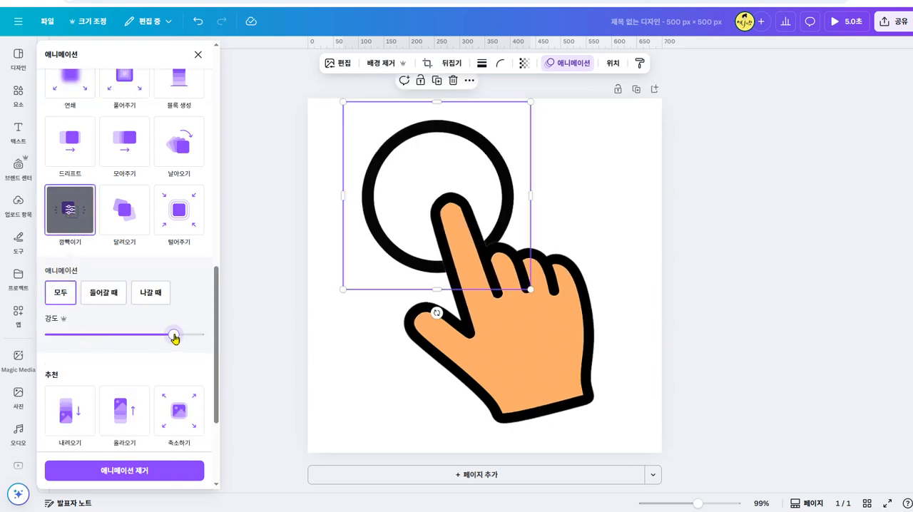
- Try the additional 펄스 and 회전 effects on the circle and clear all of its animations
scroll(143, 370, down, 3)
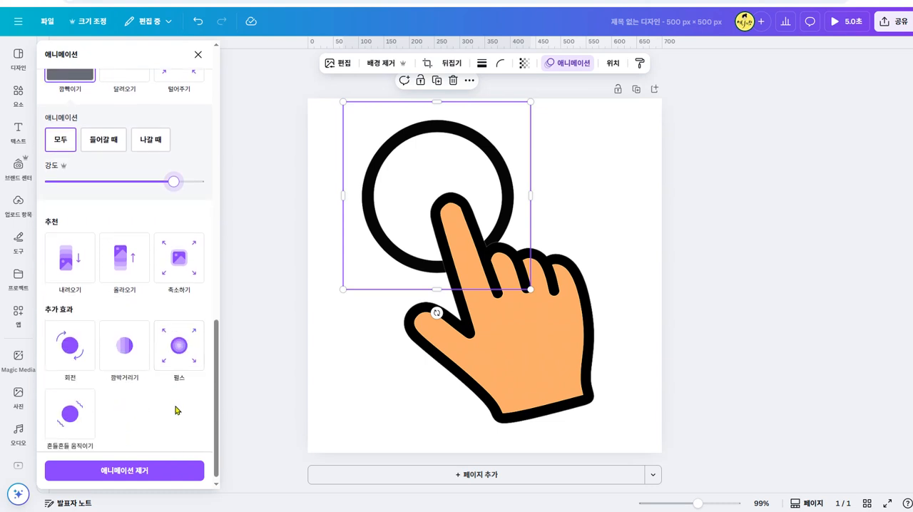
click(177, 347)
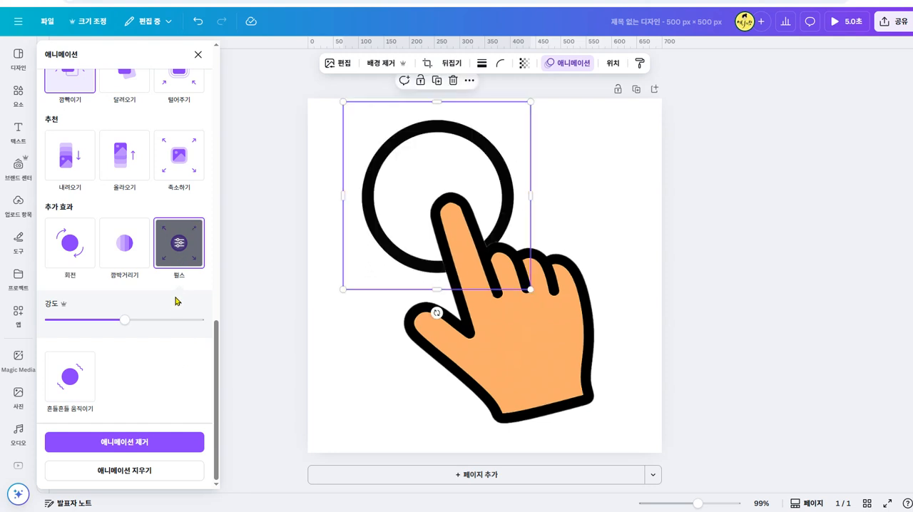
click(68, 250)
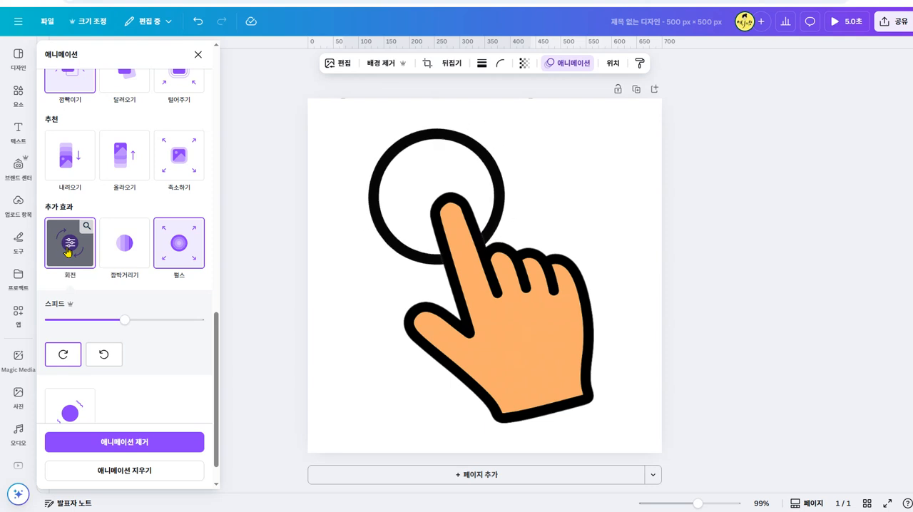
click(178, 258)
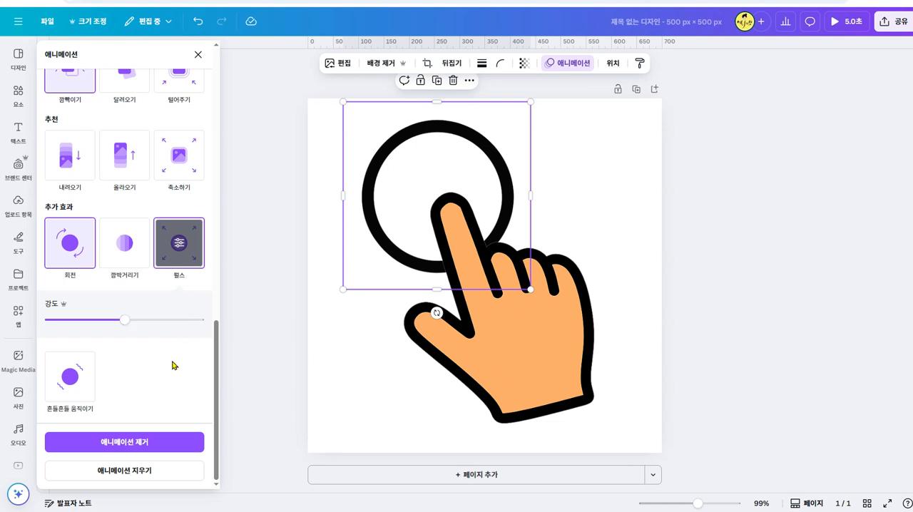
click(154, 474)
- Apply the 회전 effect to the black circle, rotating counterclockwise with 스피드 near its maximum
scroll(168, 228, up, 3)
scroll(69, 278, up, 5)
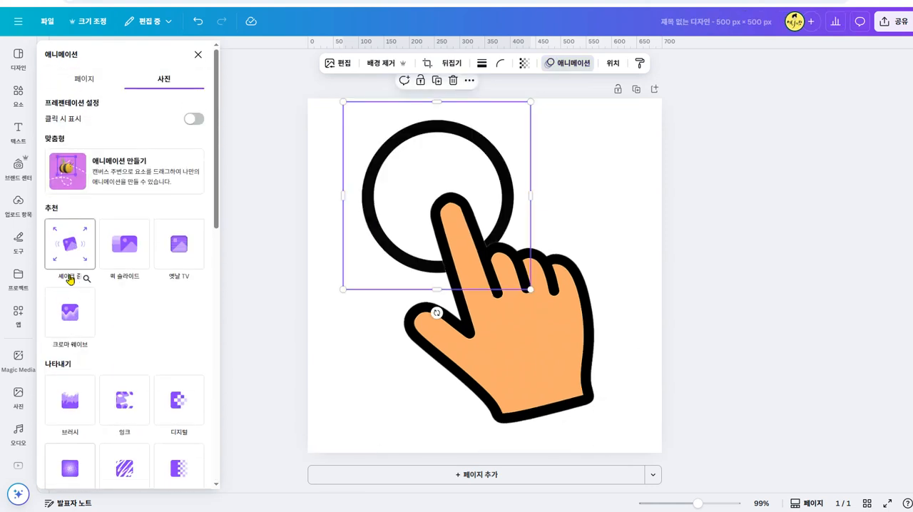
scroll(152, 294, down, 10)
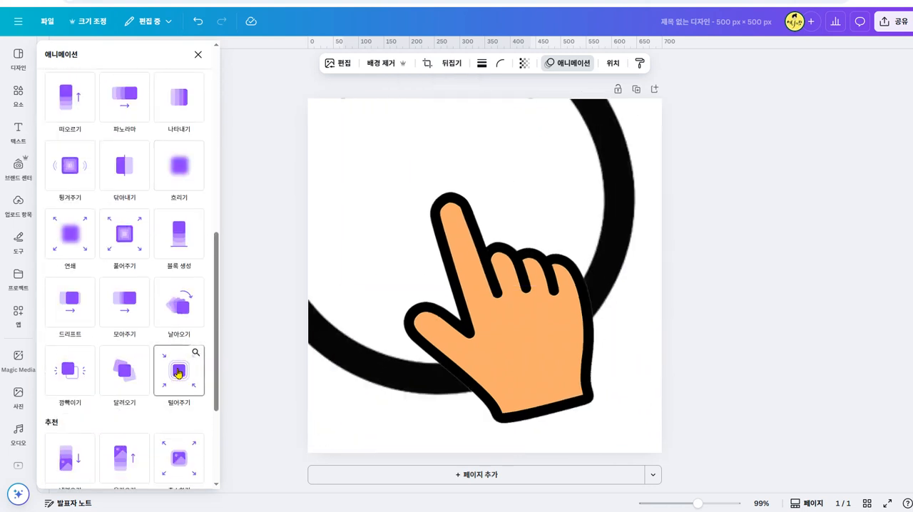
scroll(165, 386, down, 2)
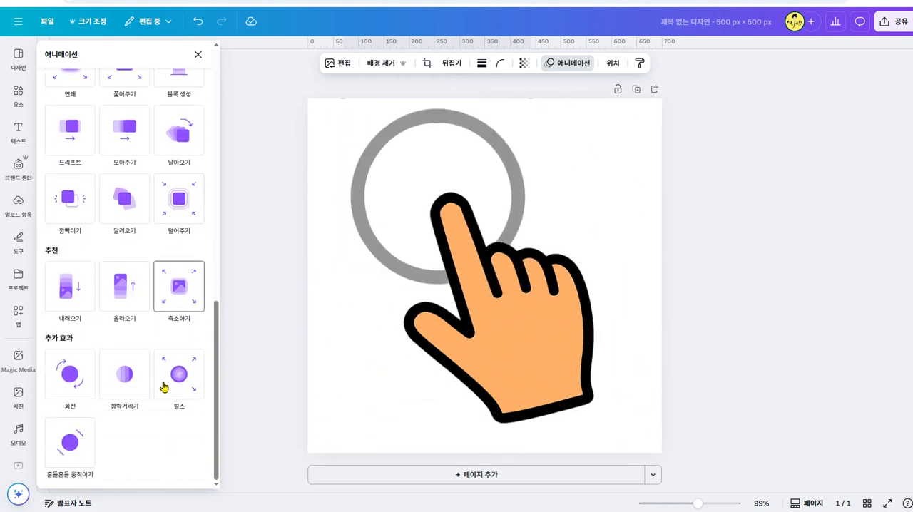
click(72, 376)
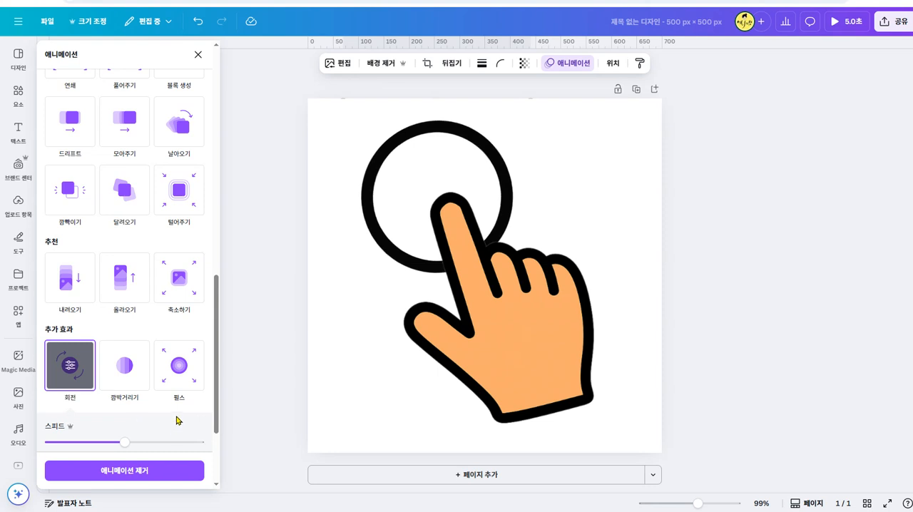
scroll(150, 360, down, 3)
click(178, 311)
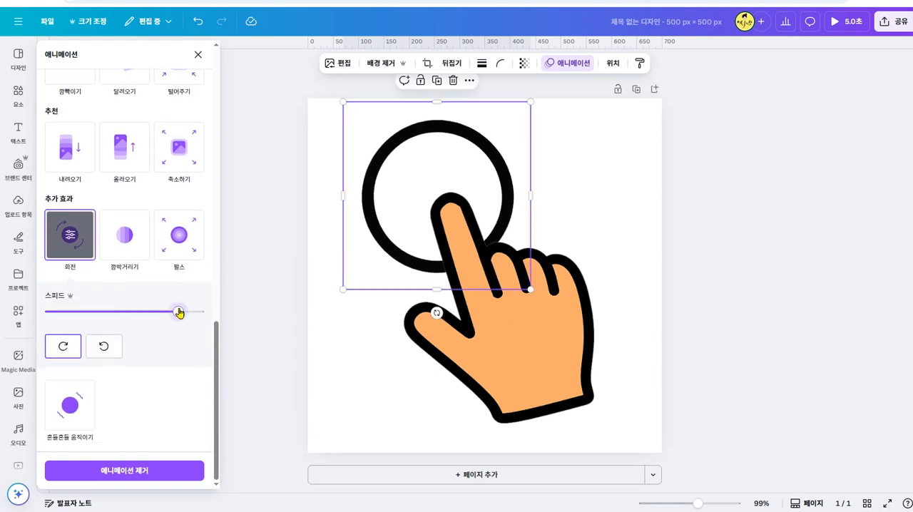
drag(179, 310, 199, 311)
click(104, 348)
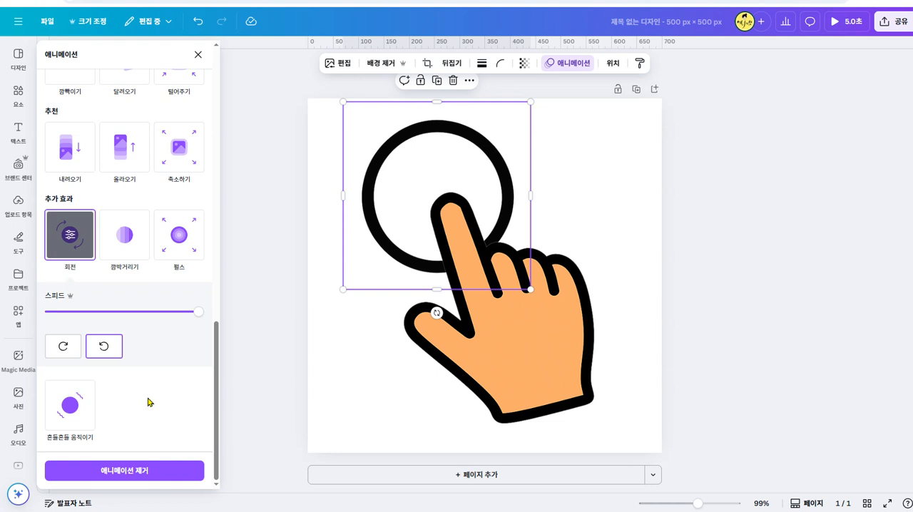
- Add the 펄스 effect to the circle and apply the 셰이크 줌 animation to it, set to 모두
click(176, 249)
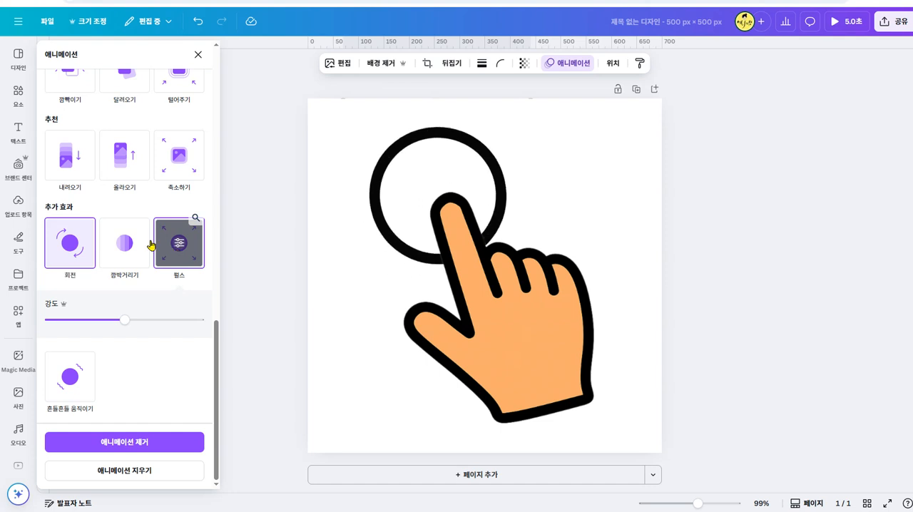
scroll(171, 393, up, 2)
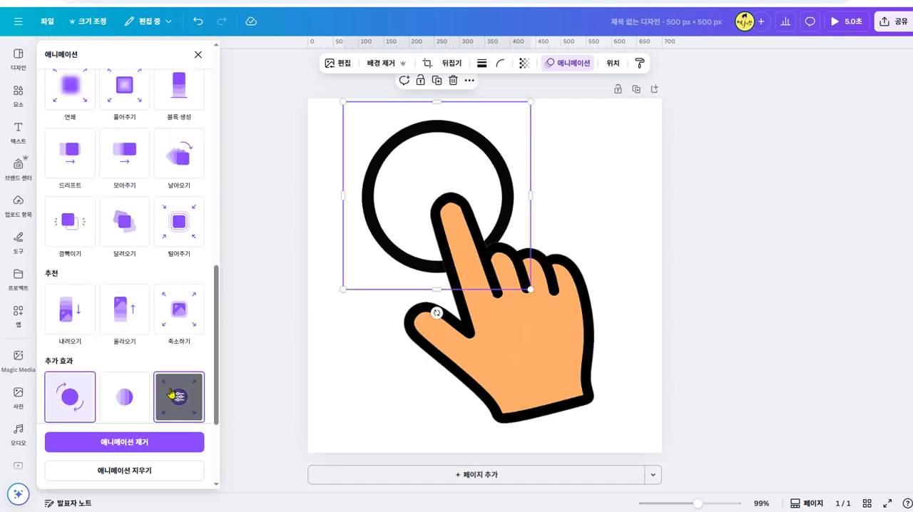
scroll(171, 393, up, 5)
scroll(161, 376, up, 10)
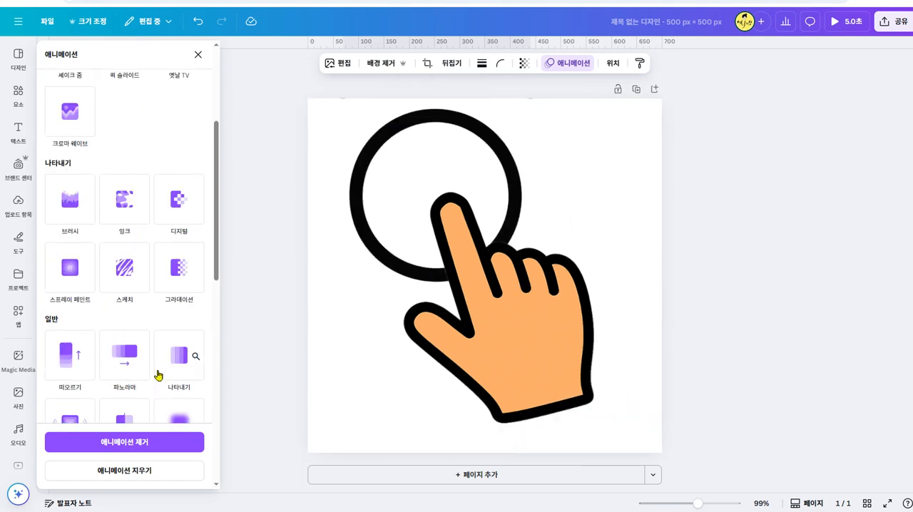
scroll(153, 350, down, 10)
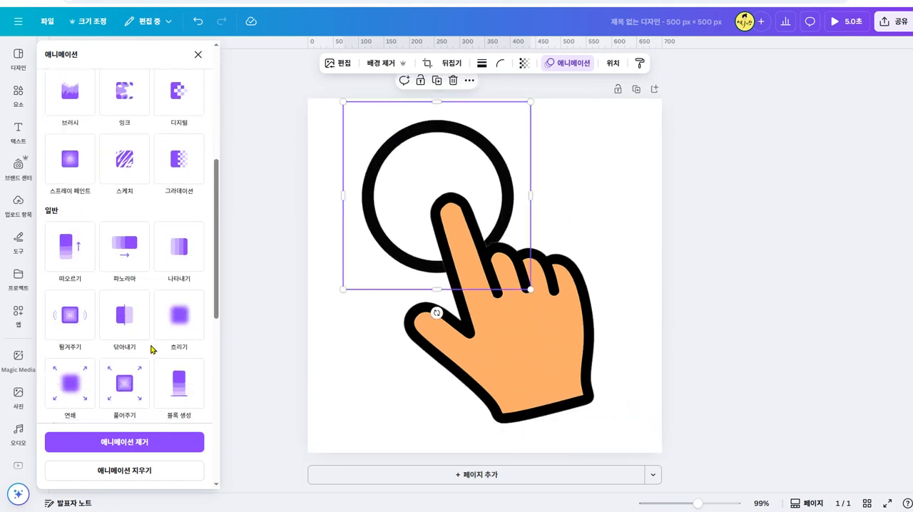
scroll(150, 349, up, 10)
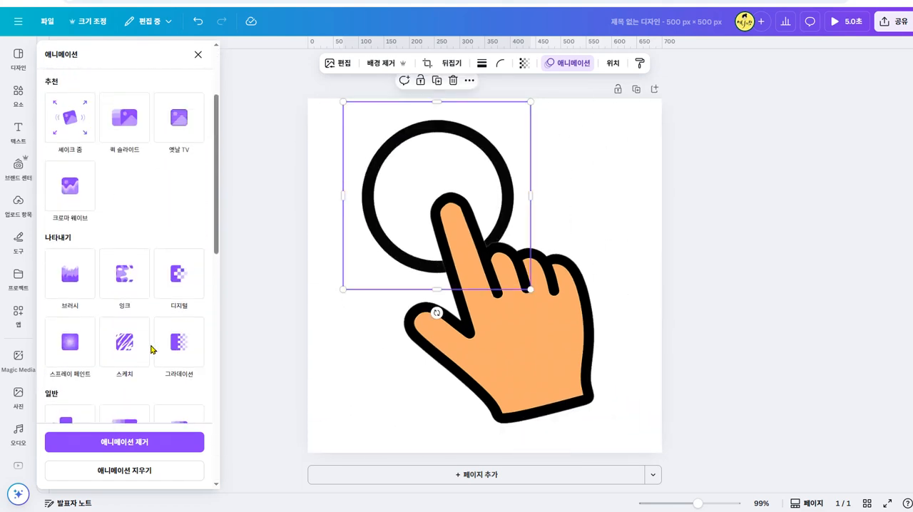
click(70, 217)
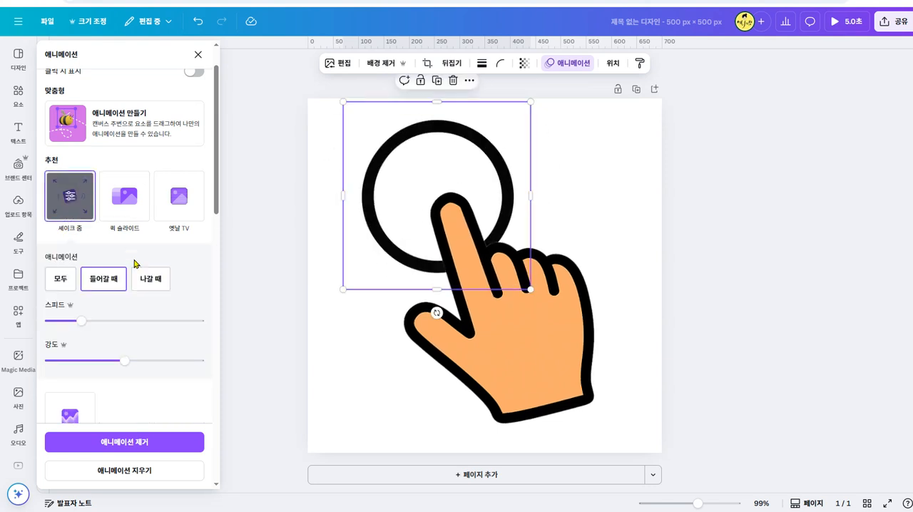
click(63, 280)
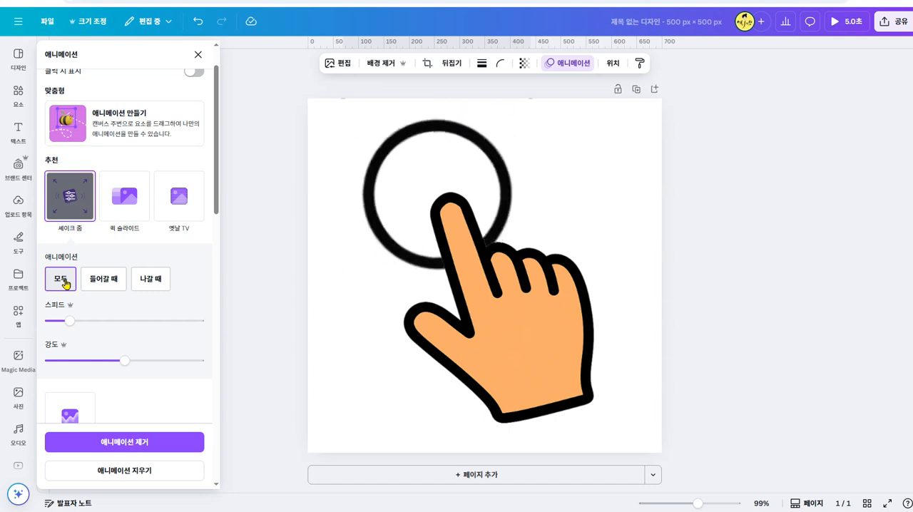
scroll(210, 384, down, 1)
scroll(203, 383, down, 10)
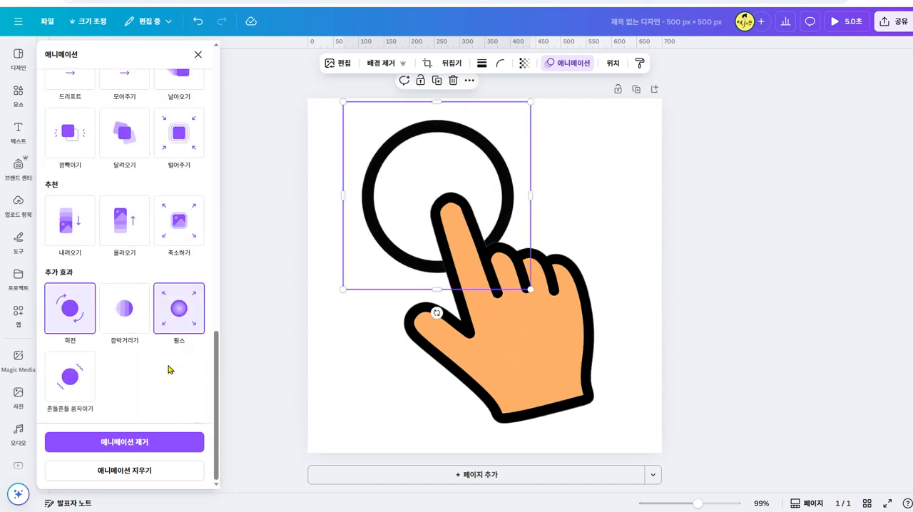
click(737, 251)
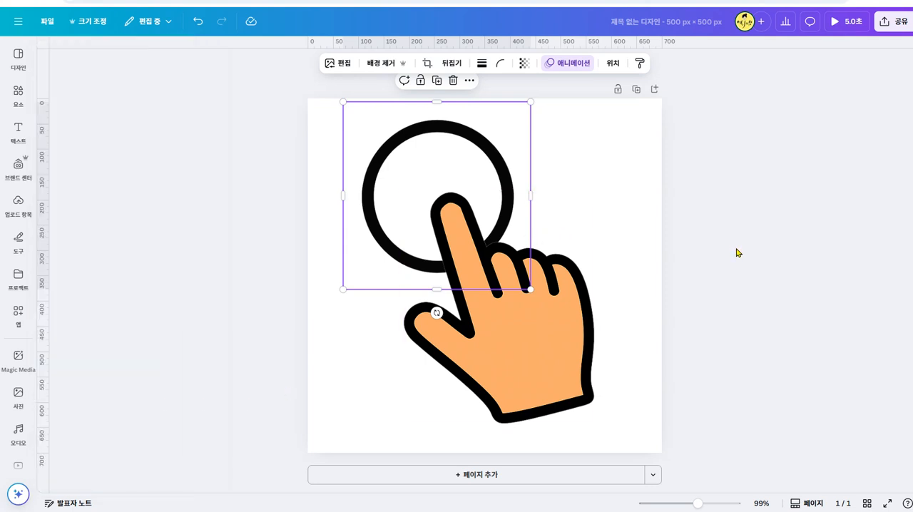
- Enlarge the circle and hand together and move them toward the page's upper-left corner
click(634, 114)
drag(635, 114, 388, 399)
drag(343, 426, 298, 423)
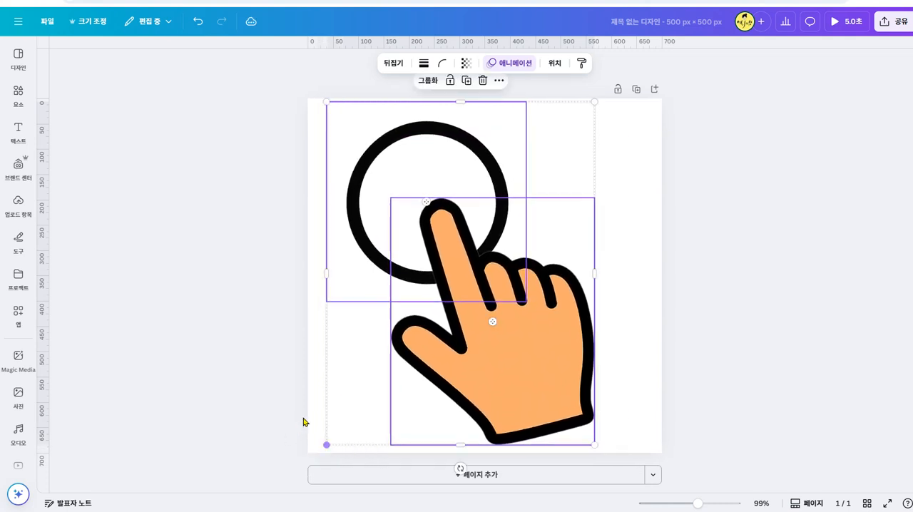
mouse_move(593, 101)
mouse_down()
mouse_move(611, 86)
mouse_move(599, 88)
mouse_up()
drag(511, 234, 495, 230)
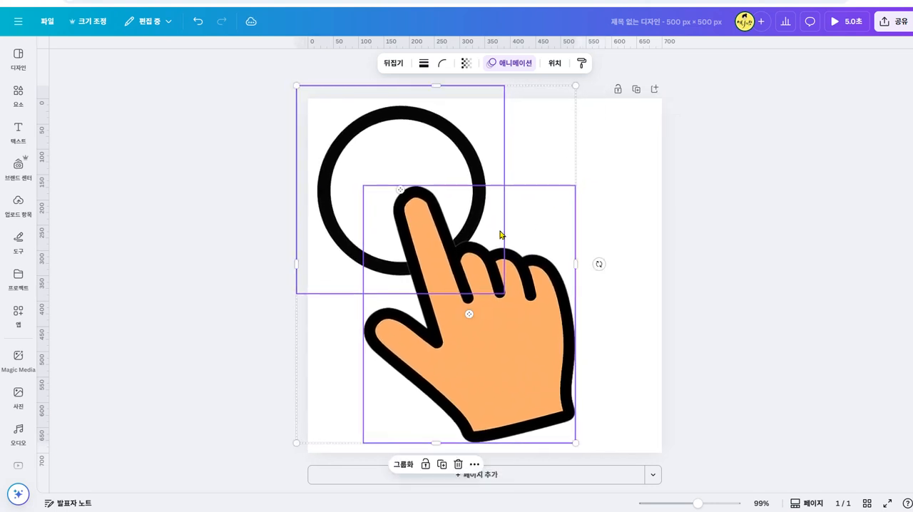
click(719, 226)
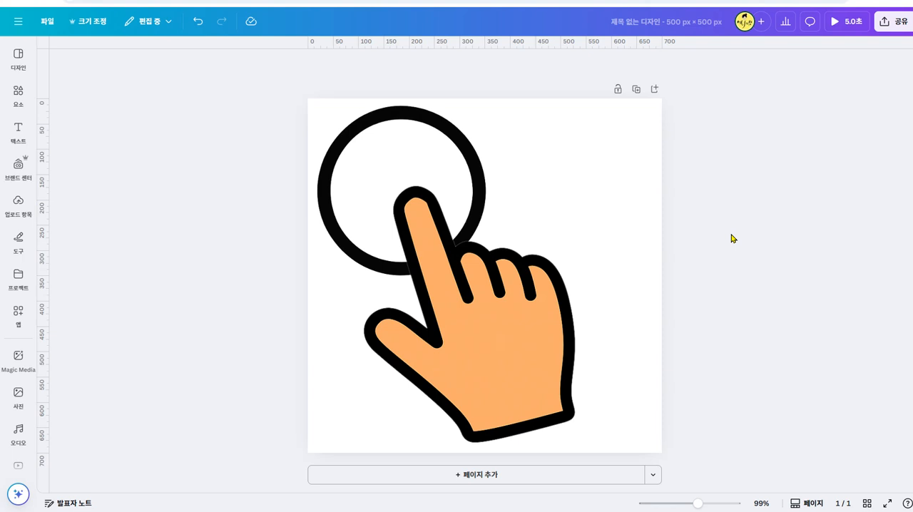
- Add a rectangle without fill around the artwork, about 540 px wide and as tall as the page
key(r)
drag(489, 265, 389, 172)
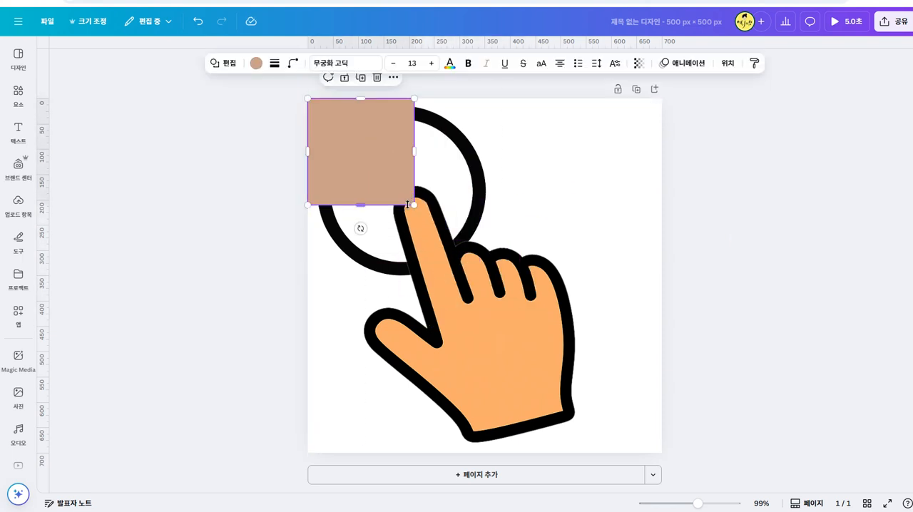
drag(413, 205, 591, 455)
click(255, 63)
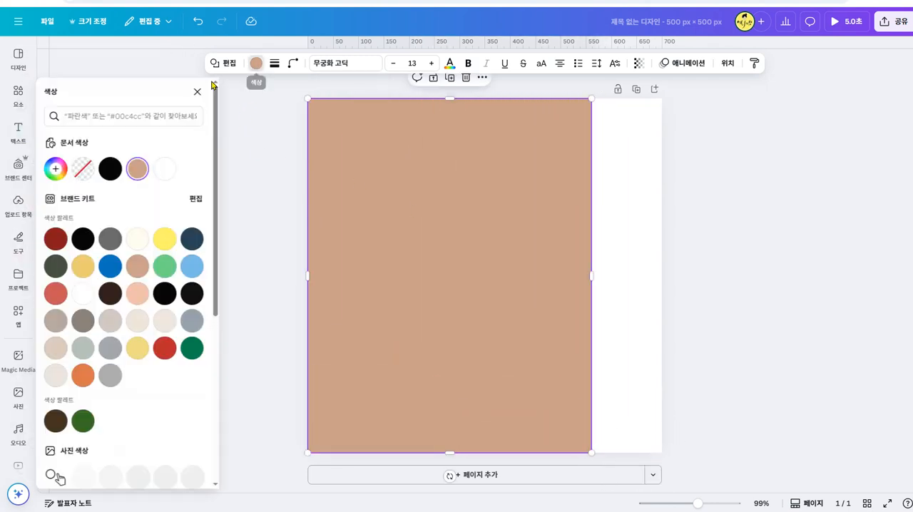
click(92, 167)
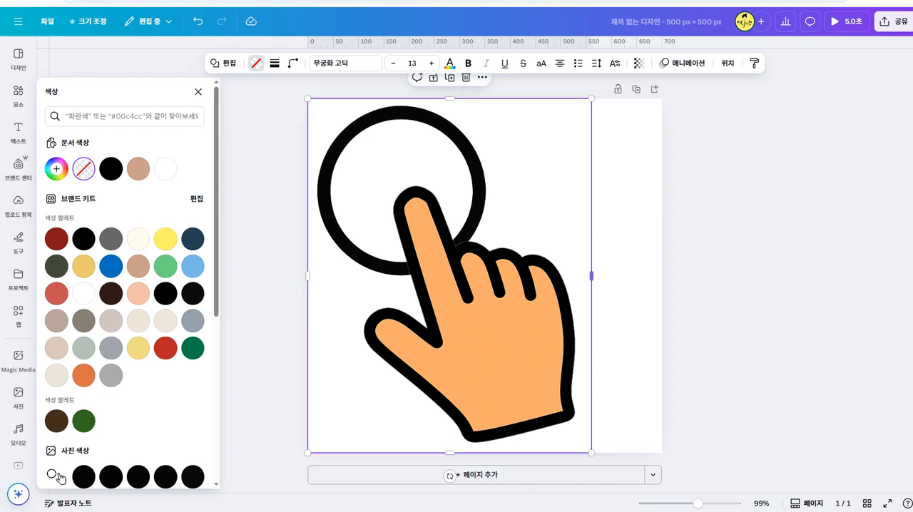
drag(592, 273, 583, 271)
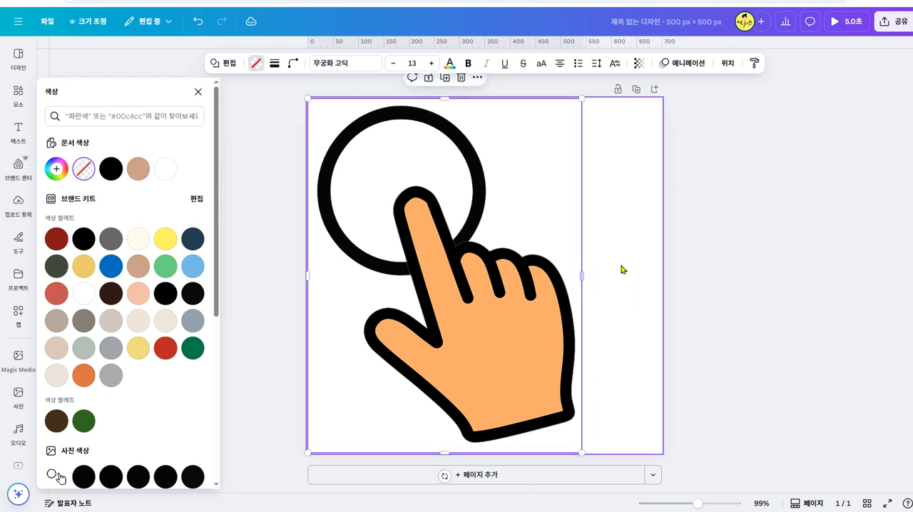
- Shorten the unfilled rectangle slightly at its lower edge and select it together with the circle and hand
click(621, 267)
drag(597, 189, 309, 391)
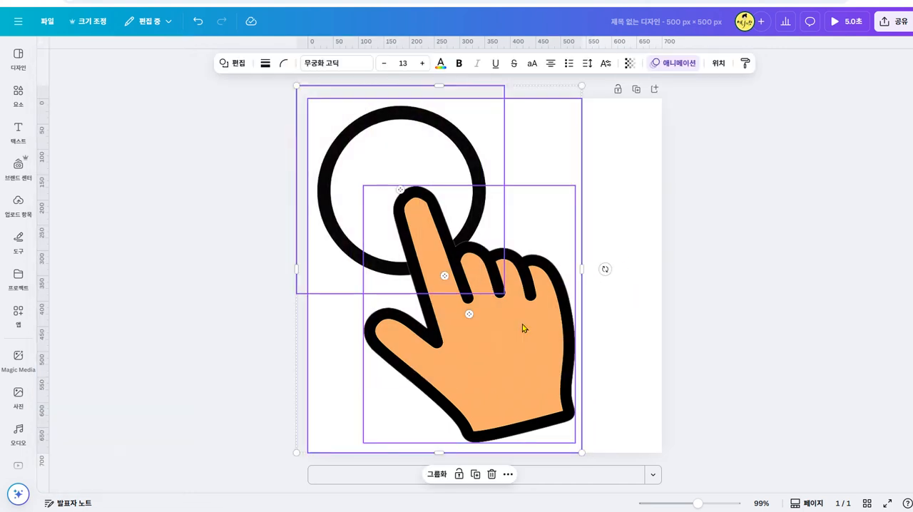
click(603, 325)
click(477, 451)
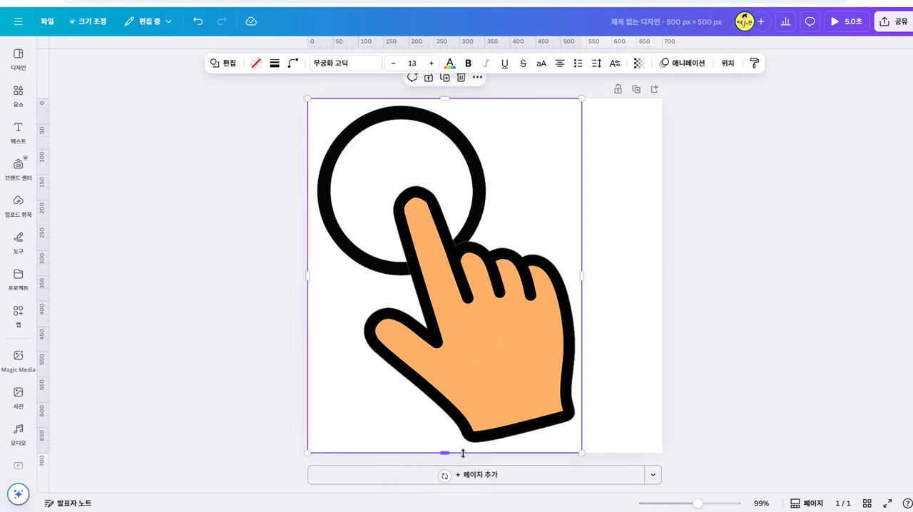
drag(615, 106, 299, 350)
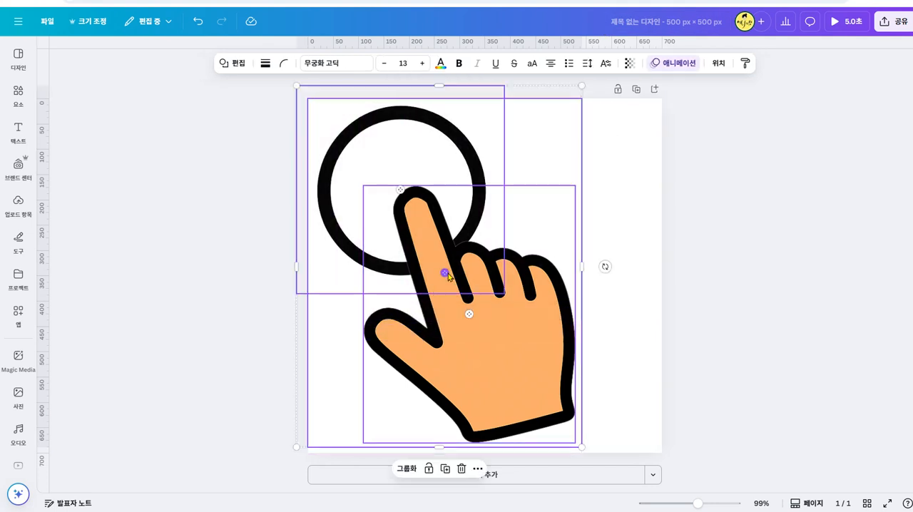
- Download the selection as a GIF with 투명 배경 and 크기 1.4, checking DesignHub's GIF size range before exporting
right_click(448, 277)
click(542, 499)
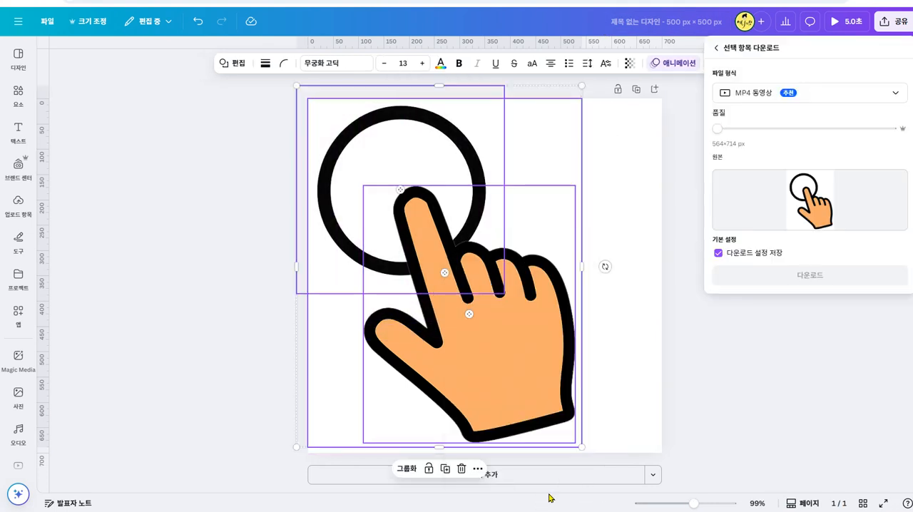
click(862, 100)
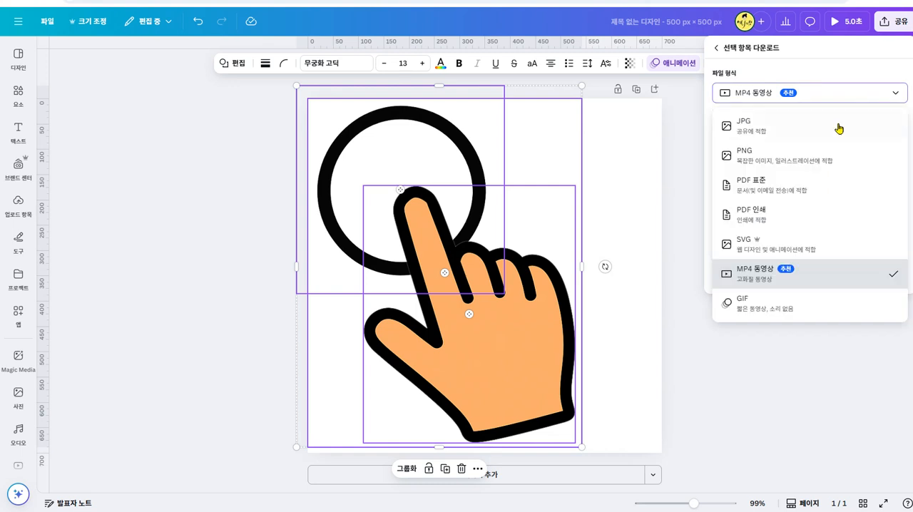
click(770, 303)
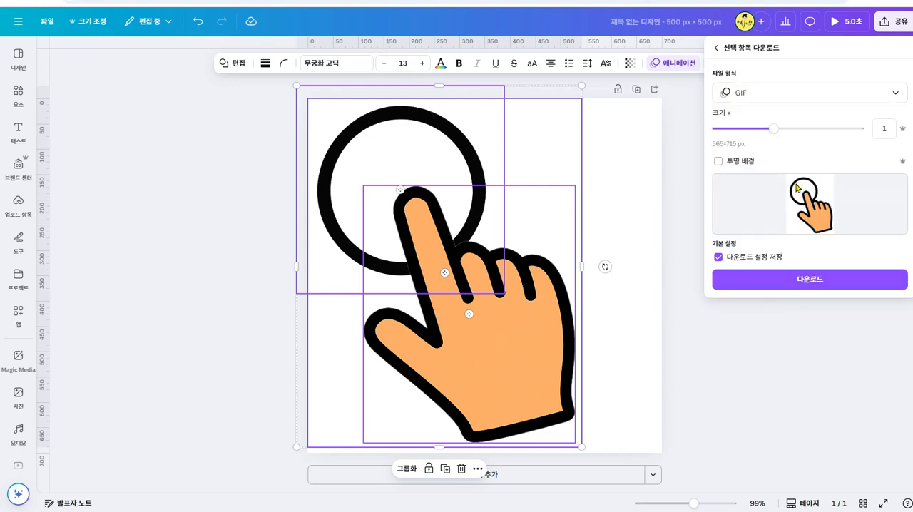
click(719, 161)
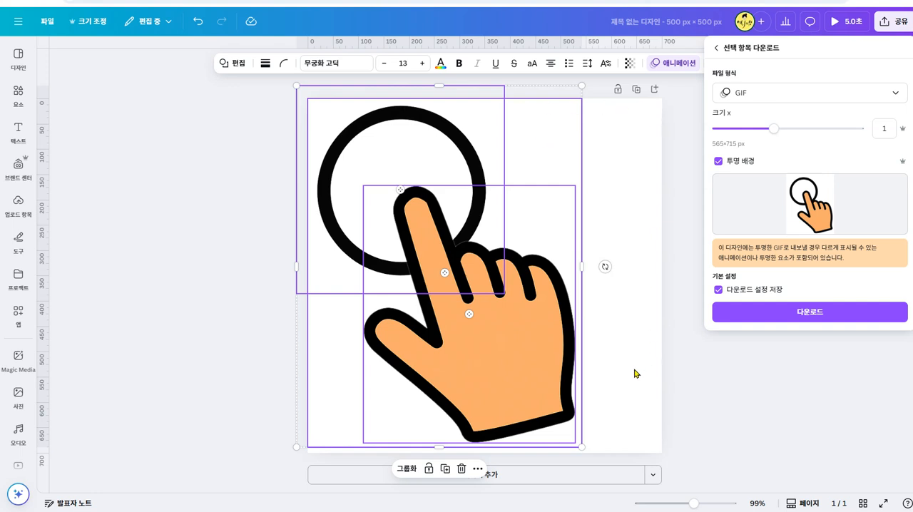
click(806, 130)
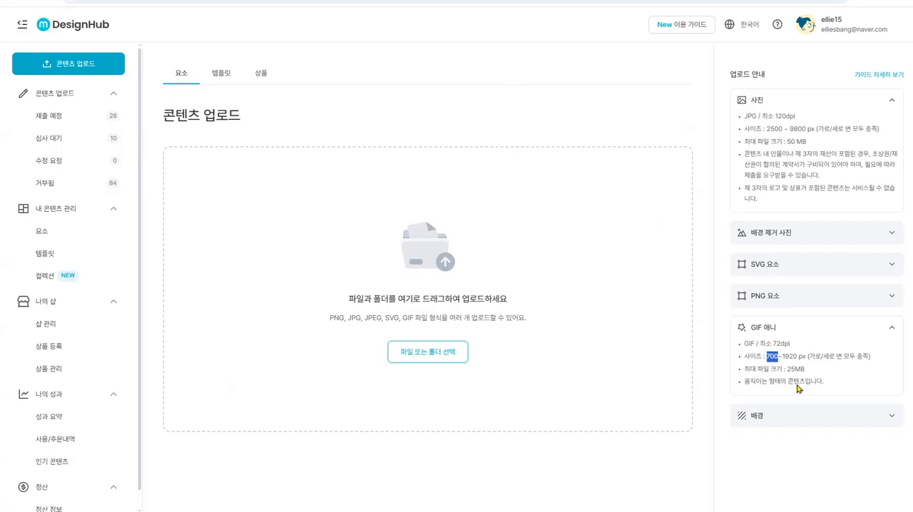
drag(782, 355, 799, 355)
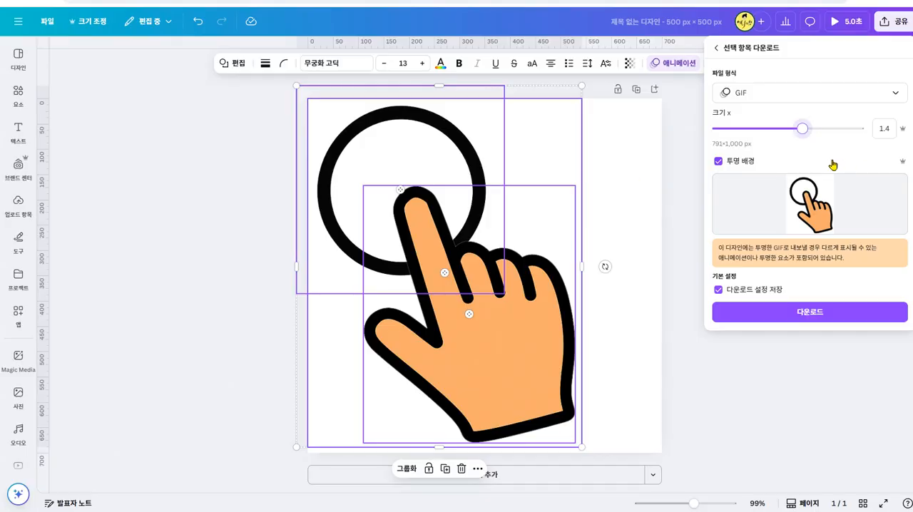
click(818, 313)
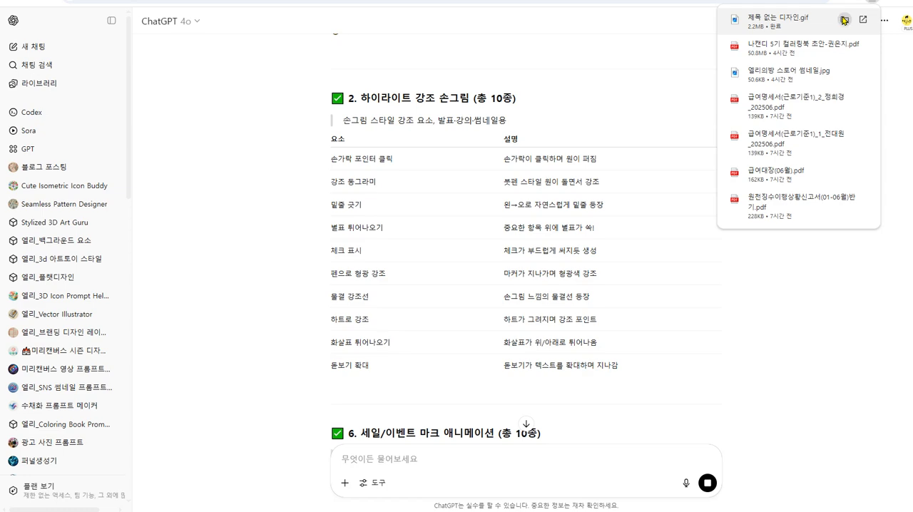
- Show the downloaded 제목 없는 디자인.gif in its folder, preview its animation and close the preview
click(844, 21)
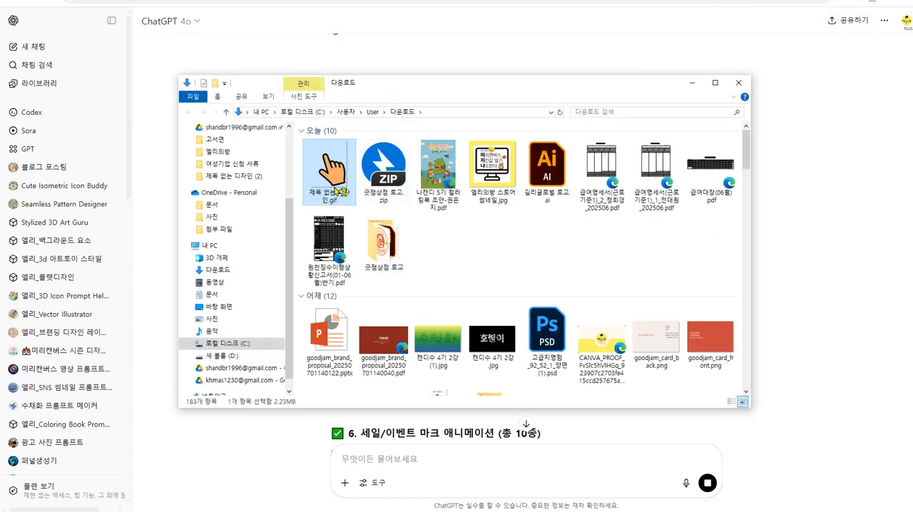
double_click(335, 190)
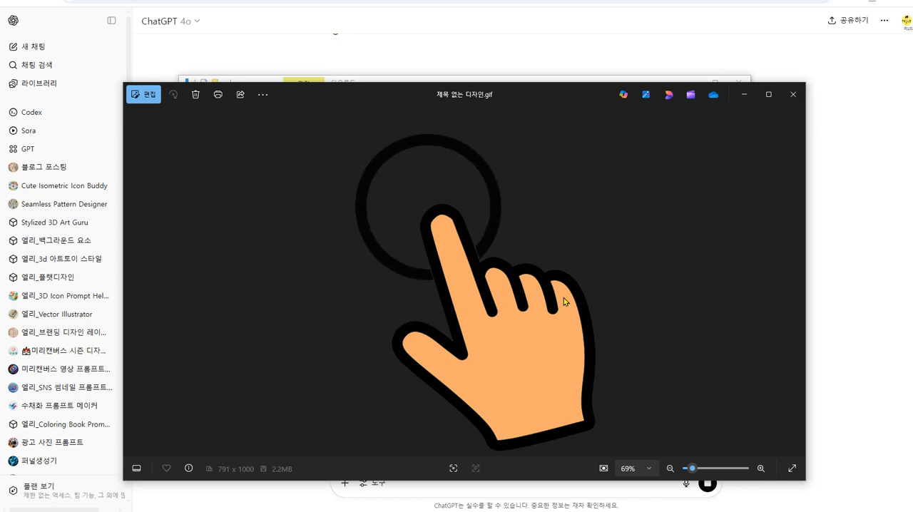
click(792, 94)
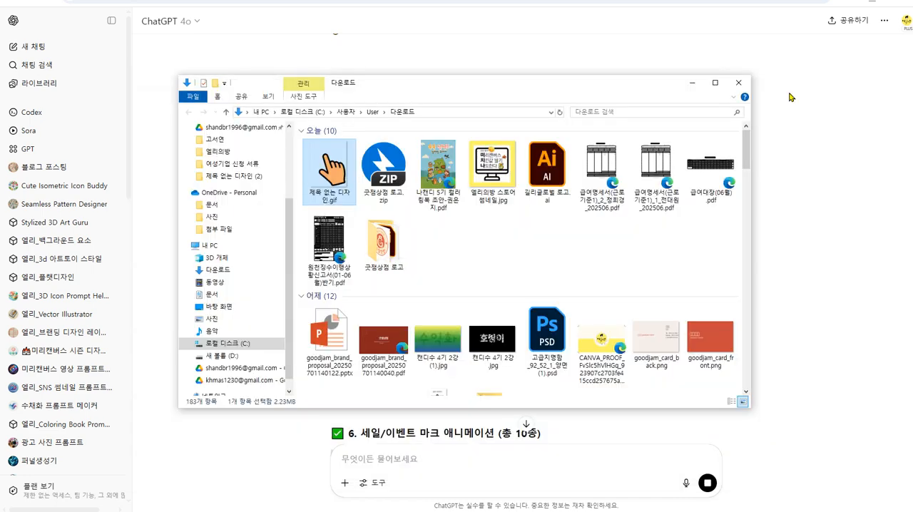
- Switch to DesignHub and upload 제목 없는 디자인.gif from the download folder as element content
drag(521, 92, 912, 91)
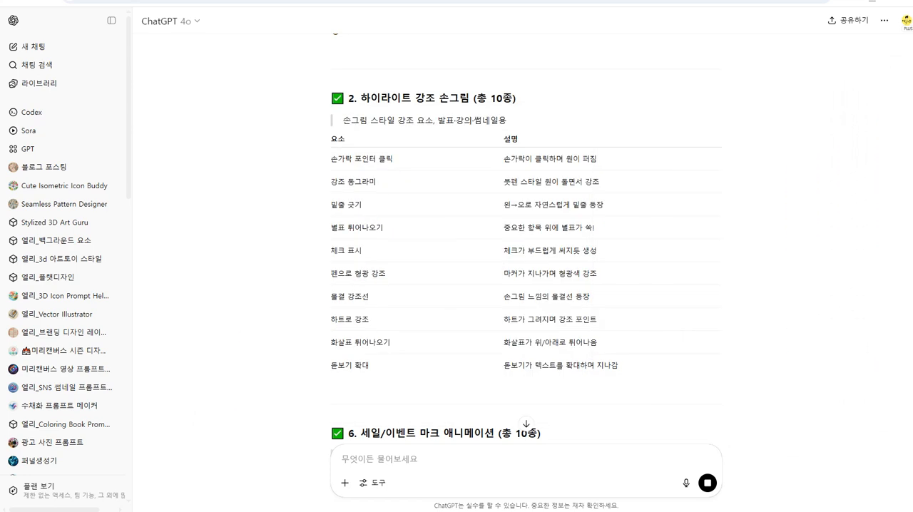
key(ctrl+Tab)
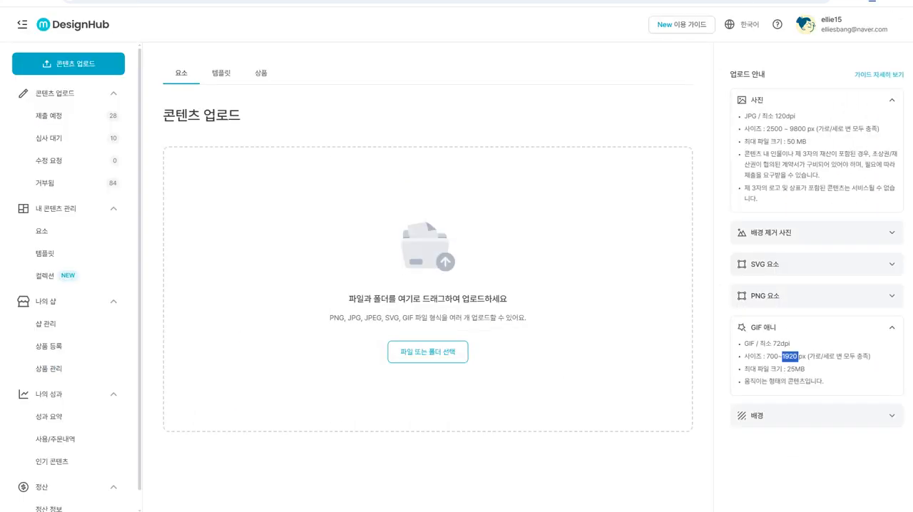
drag(912, 178, 554, 269)
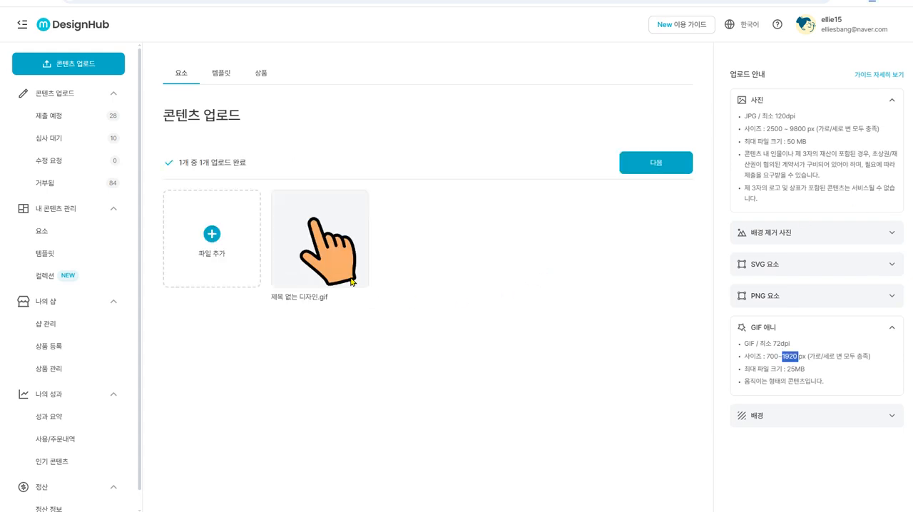
click(670, 174)
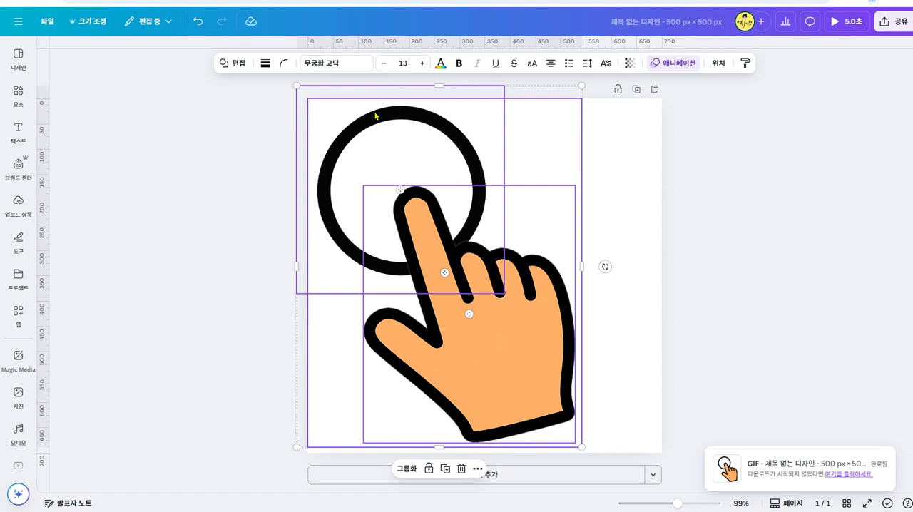
- Preview the 회전 effect on the selected circle, hand and rectangle, apply 펄스 instead, and look through the other animation presets
click(656, 63)
scroll(189, 382, down, 5)
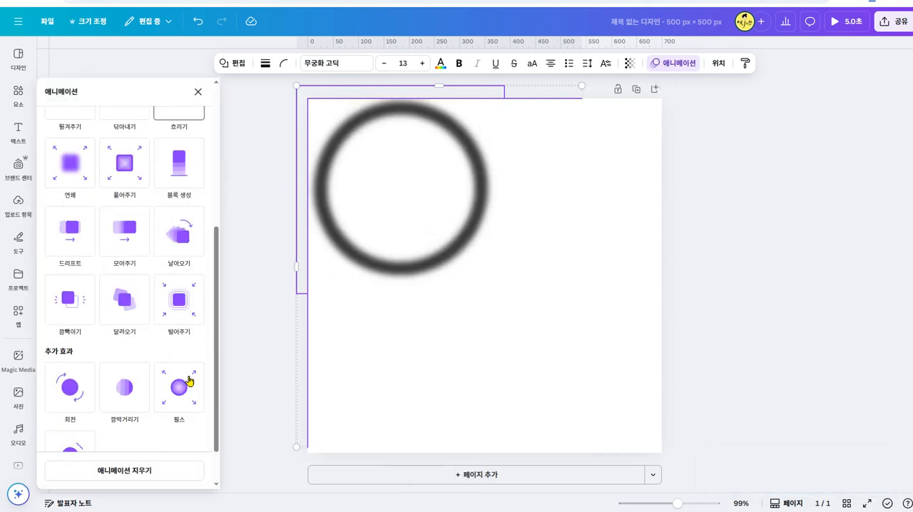
click(72, 349)
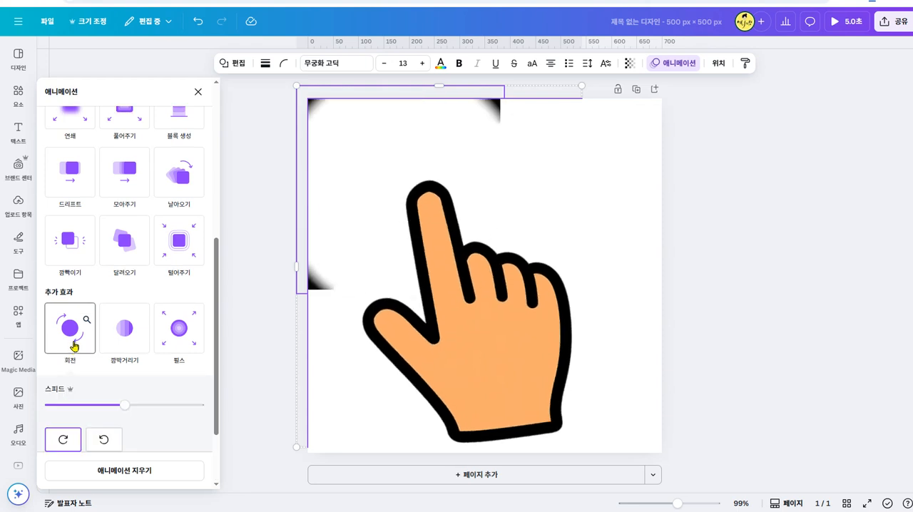
scroll(148, 392, down, 2)
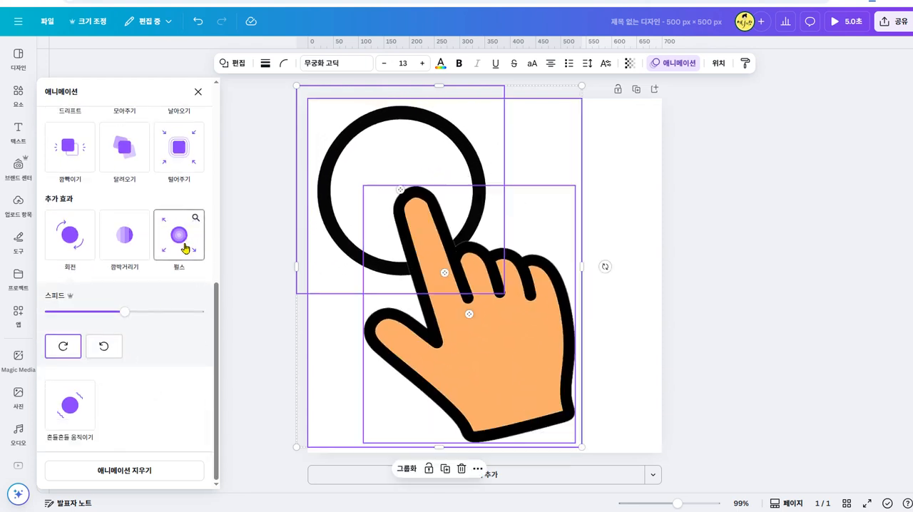
click(185, 248)
scroll(160, 365, up, 6)
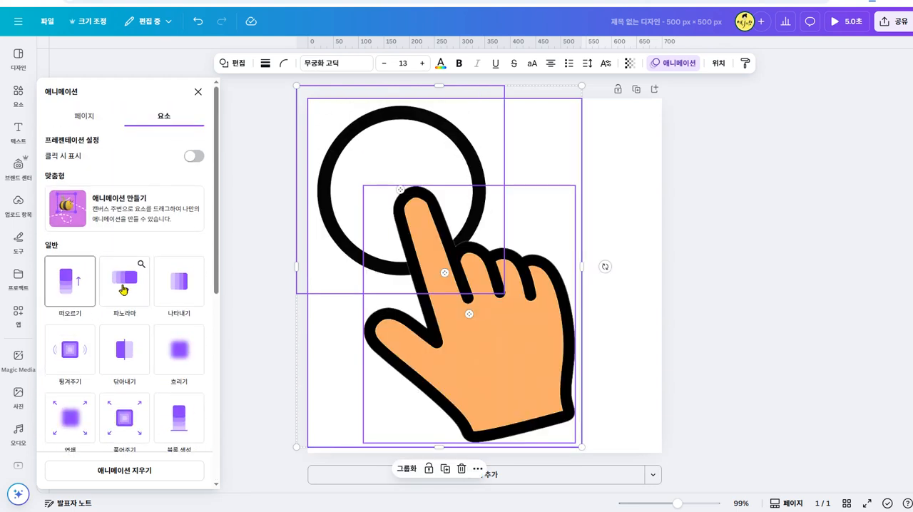
scroll(143, 335, down, 2)
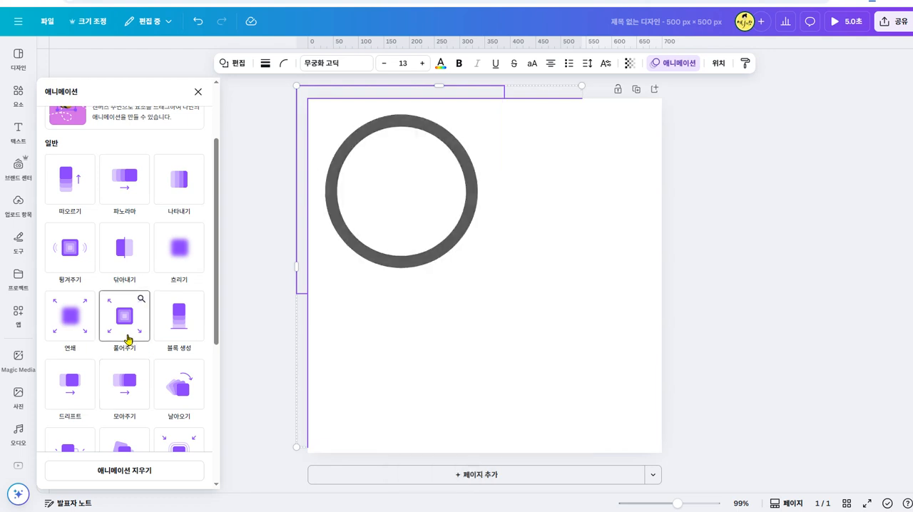
scroll(127, 338, down, 4)
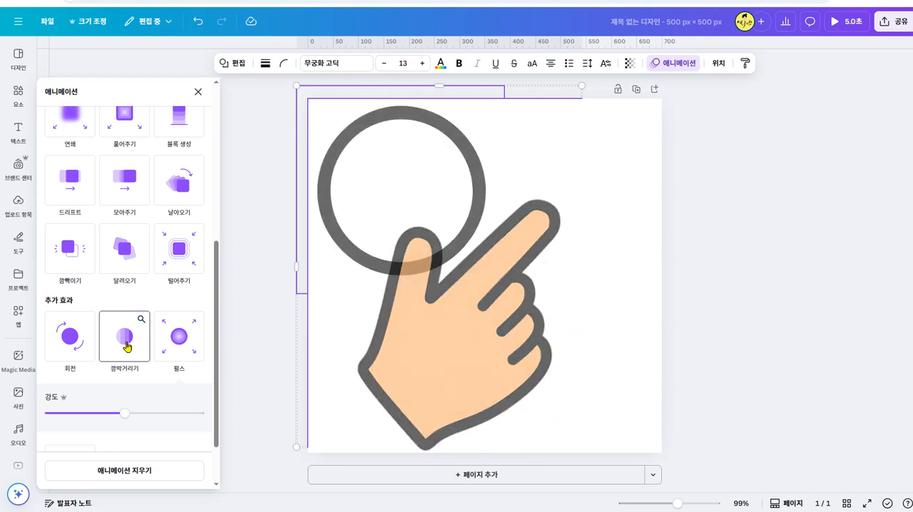
scroll(200, 388, down, 1)
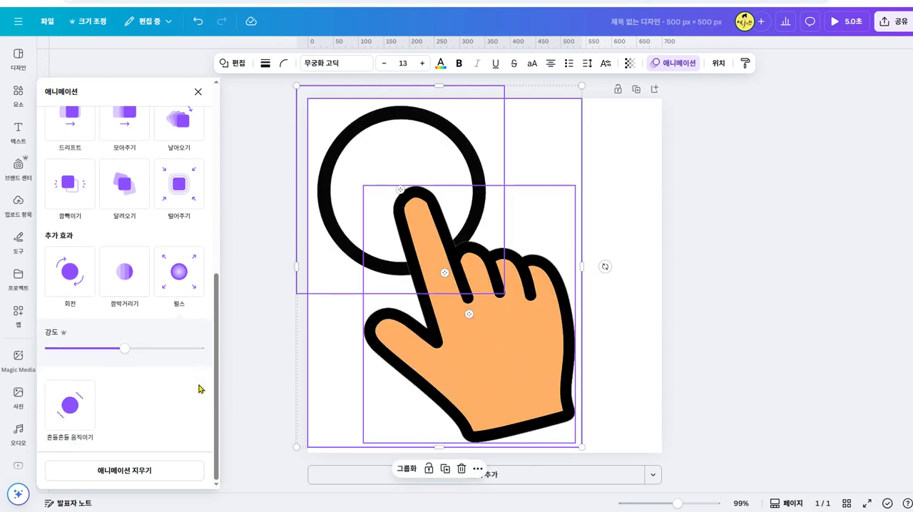
scroll(185, 389, up, 5)
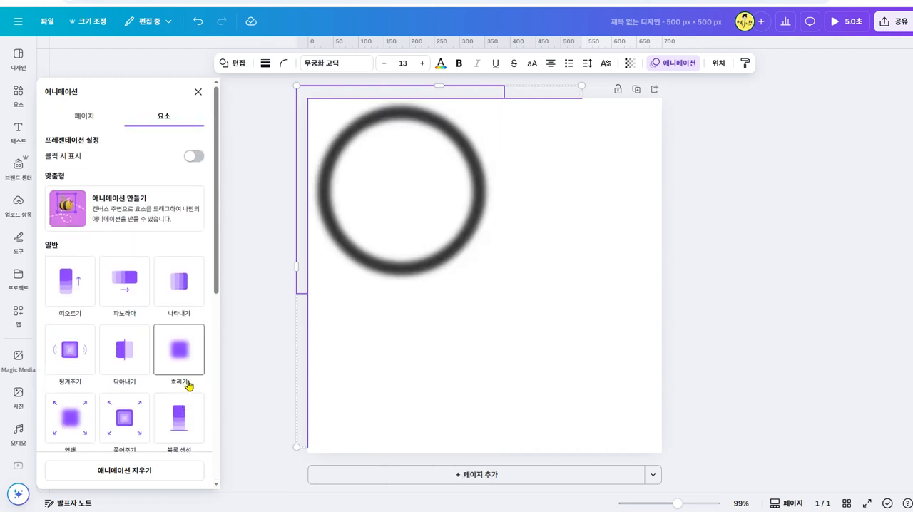
- Switch to DesignHub, select 제목 없는 디자인.gif, mark it as generative AI content and set its license to 프리미엄 (유료)
click(737, 264)
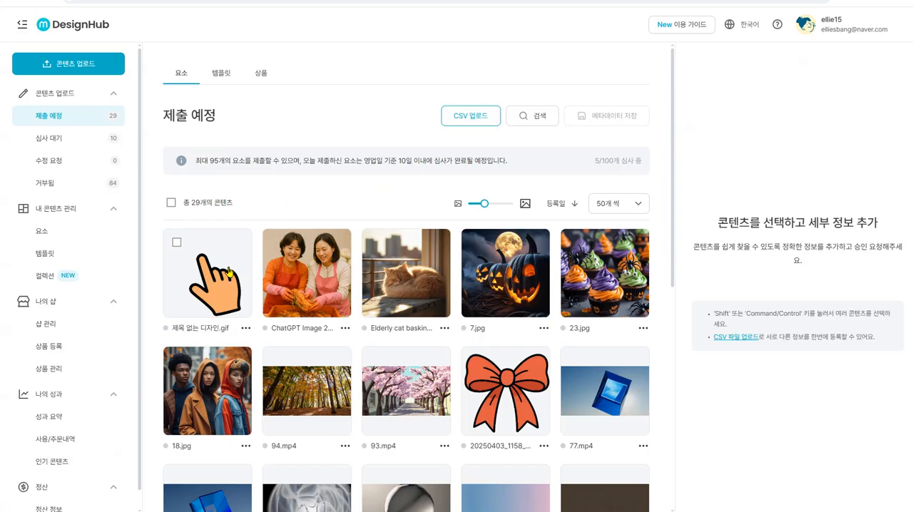
click(177, 243)
click(702, 109)
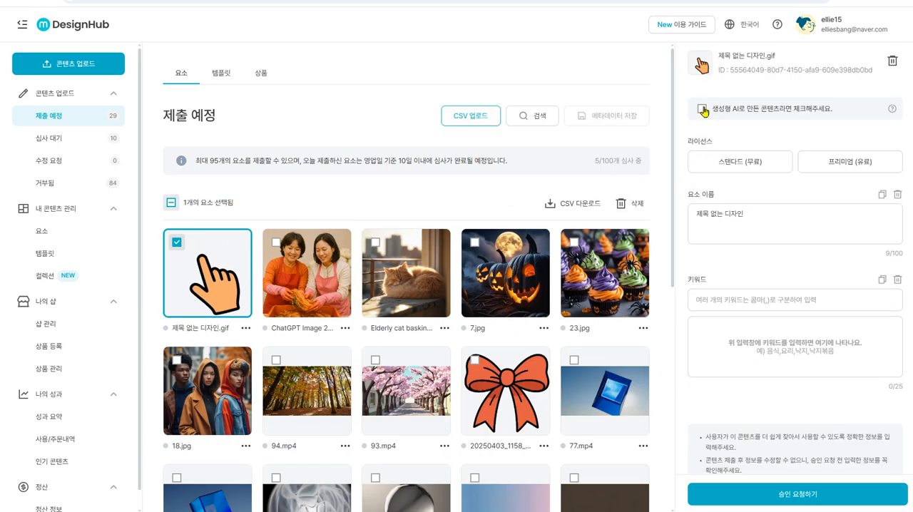
click(864, 172)
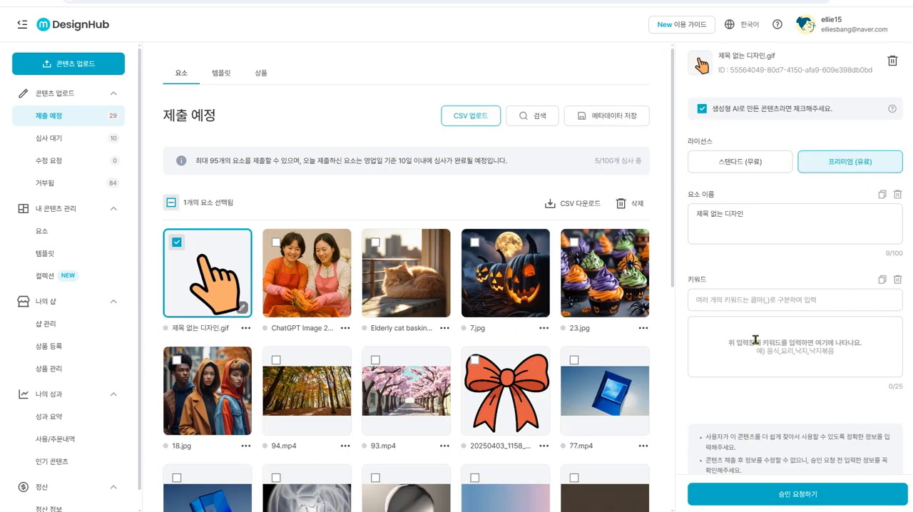
- Switch to ChatGPT and review the 하이라이트 강조 손그림 and 세일/이벤트 마크 애니메이션 idea lists, highlighting 타임세일 and its description
scroll(794, 312, down, 1)
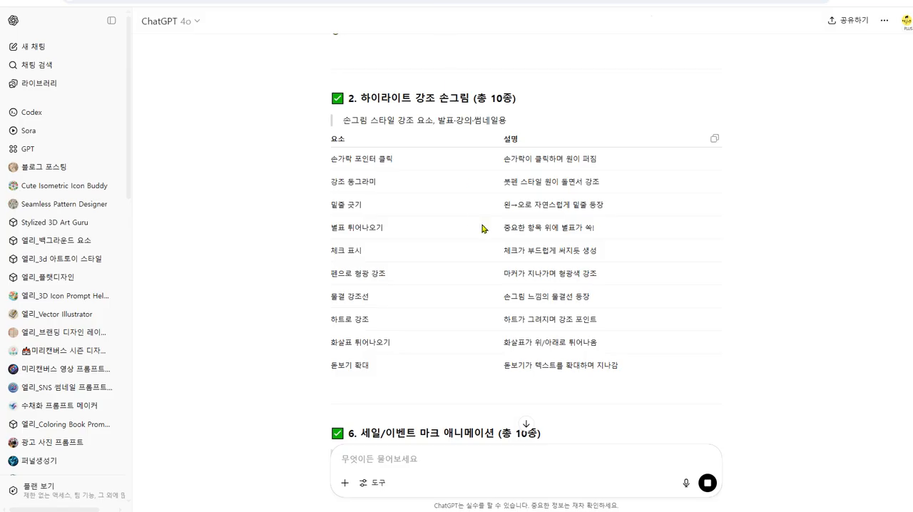
scroll(610, 337, up, 5)
scroll(471, 261, down, 15)
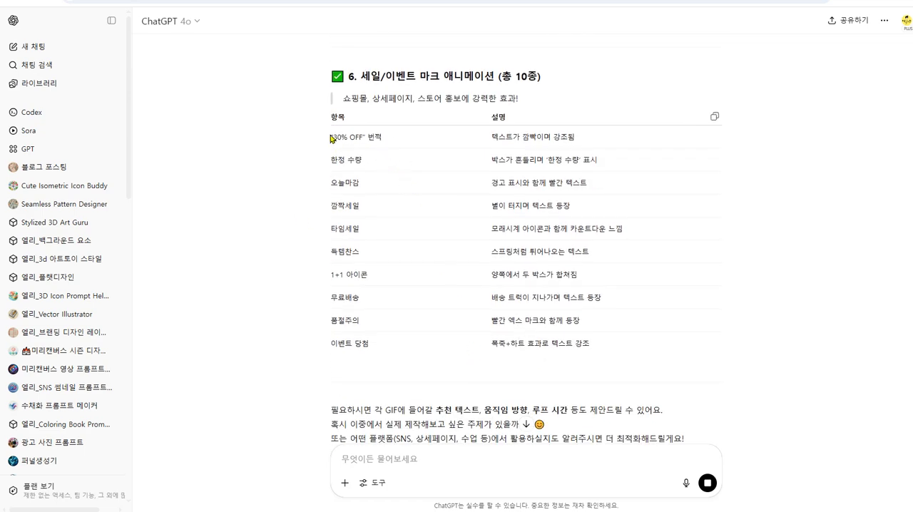
drag(332, 136, 382, 136)
click(417, 169)
drag(333, 224, 378, 228)
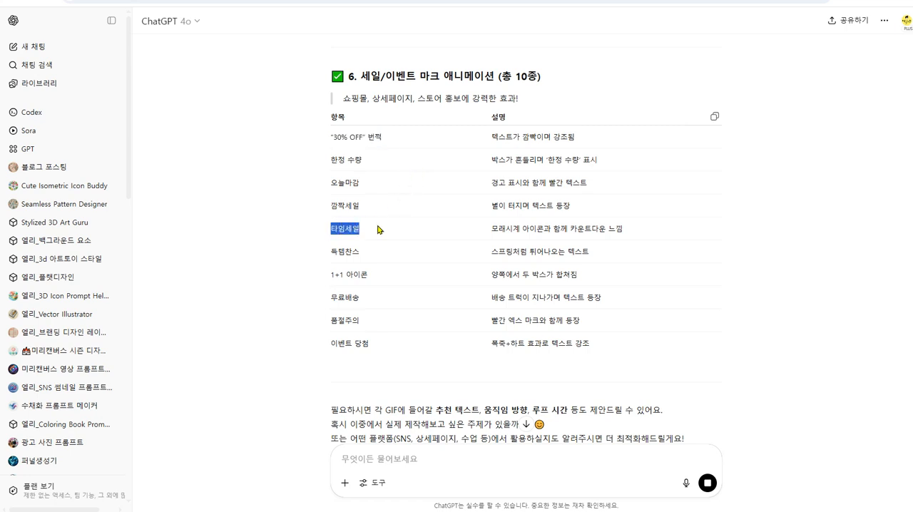
click(378, 229)
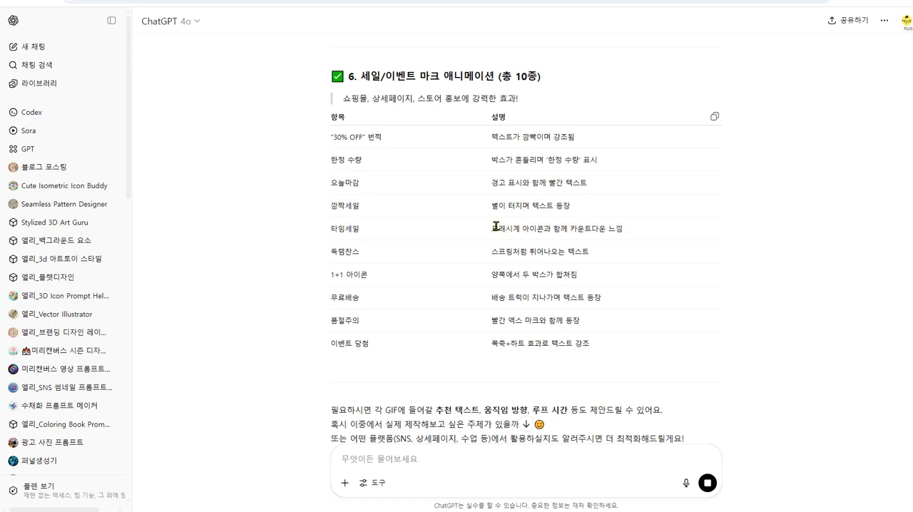
drag(491, 225, 641, 225)
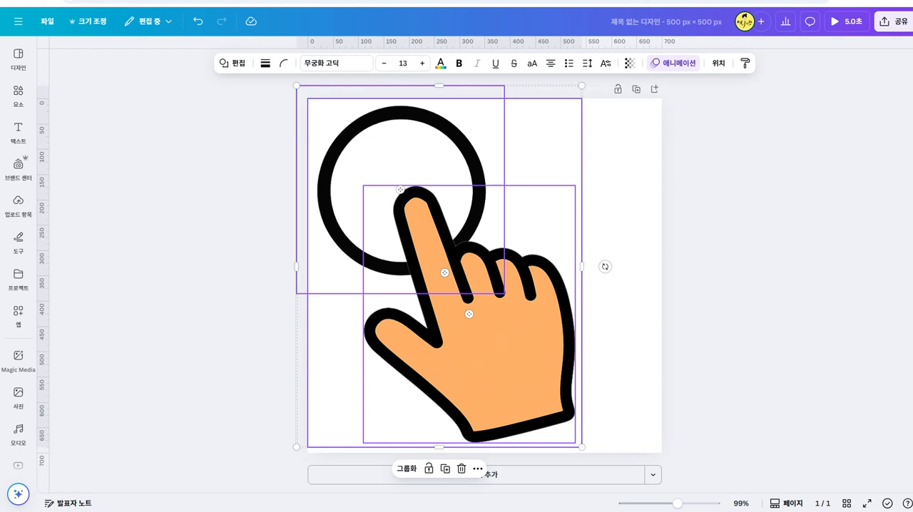
- Switch to Canva and add a new custom-size page of 3000 × 3000 px to the design
click(655, 475)
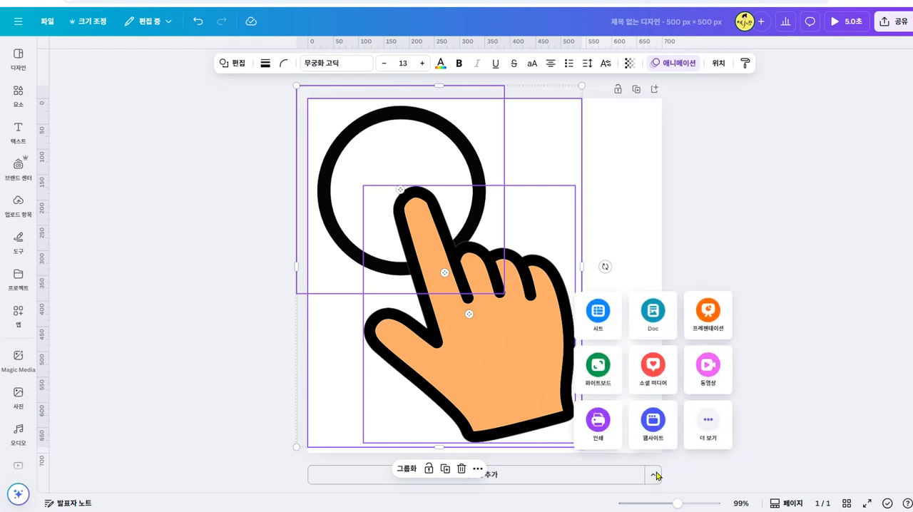
click(708, 424)
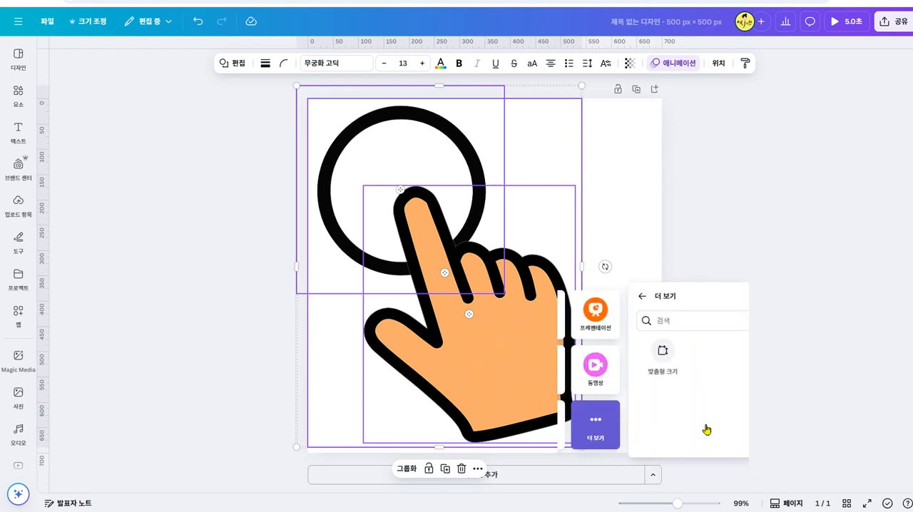
click(607, 354)
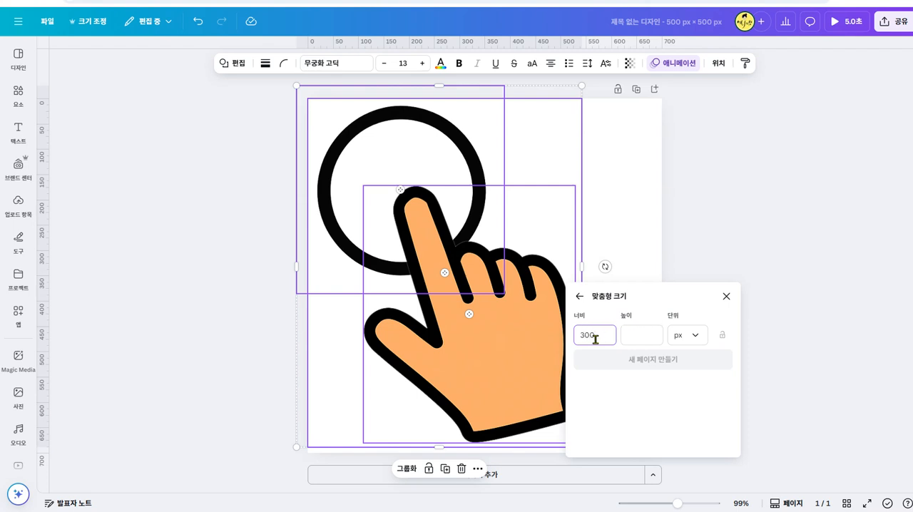
text(0)
click(648, 334)
text(399)
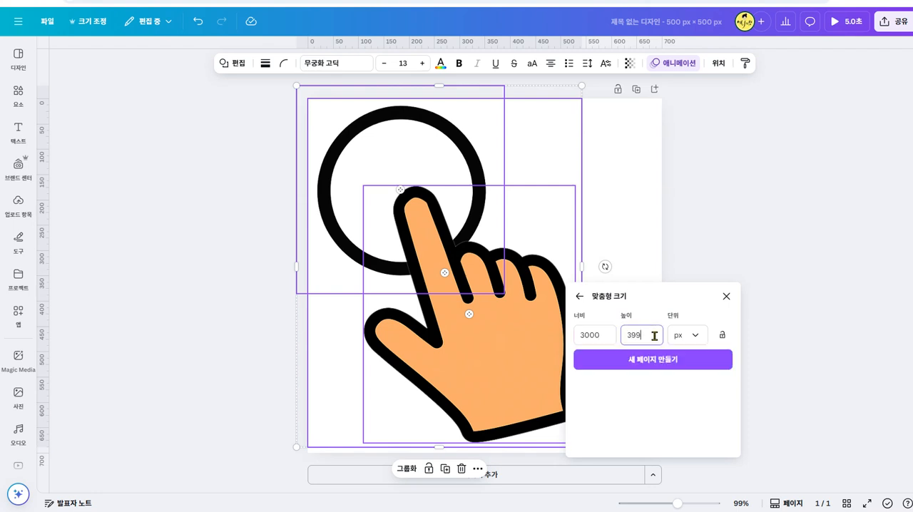
key(BackSpace)
key(BackSpace)
text(000)
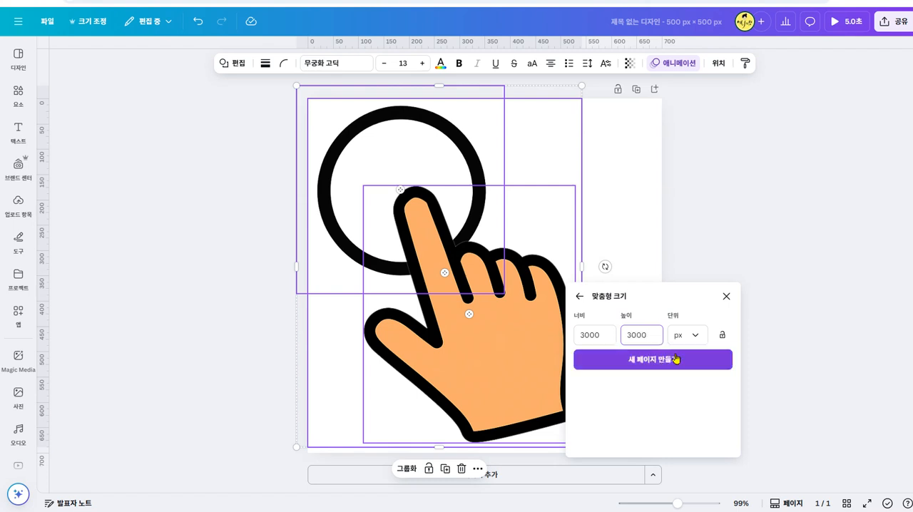
click(675, 360)
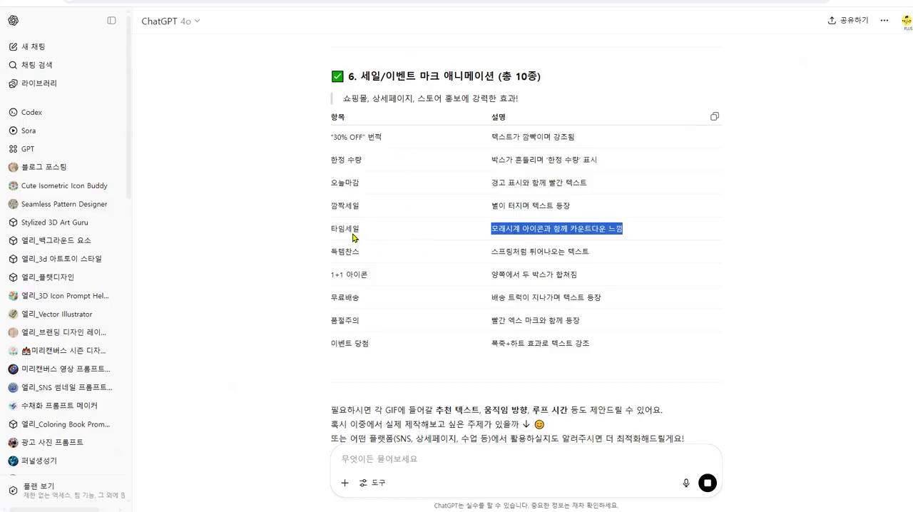
- Highlight the 타임세일 idea again, search the Canva apps for Type Warp and open the Text Warp app
drag(327, 229, 360, 228)
click(401, 263)
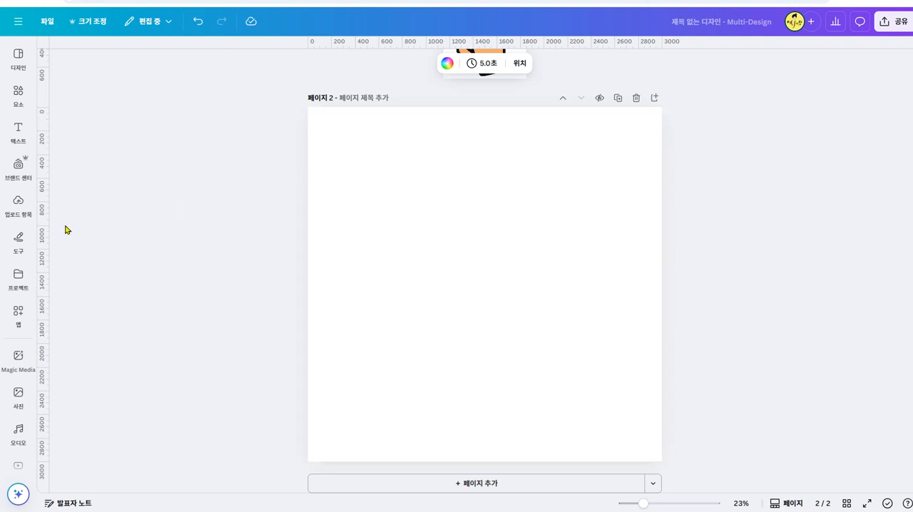
click(15, 132)
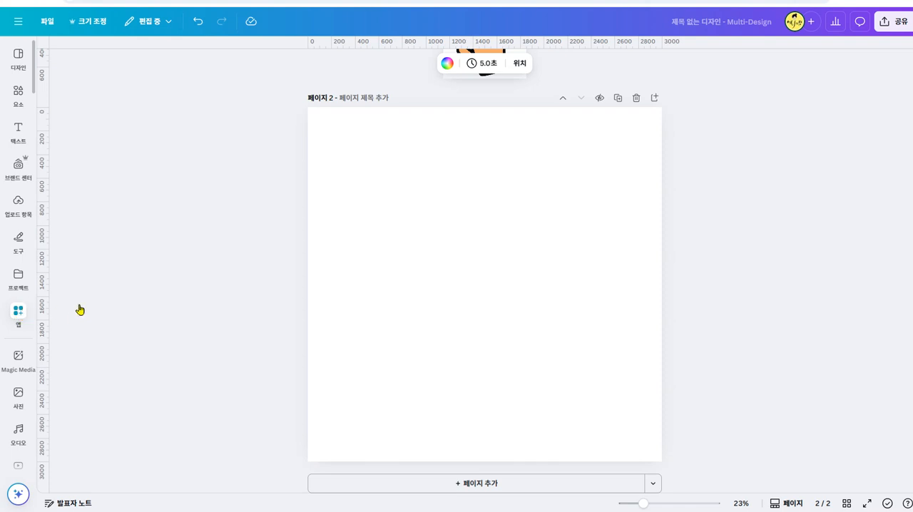
click(27, 314)
click(135, 56)
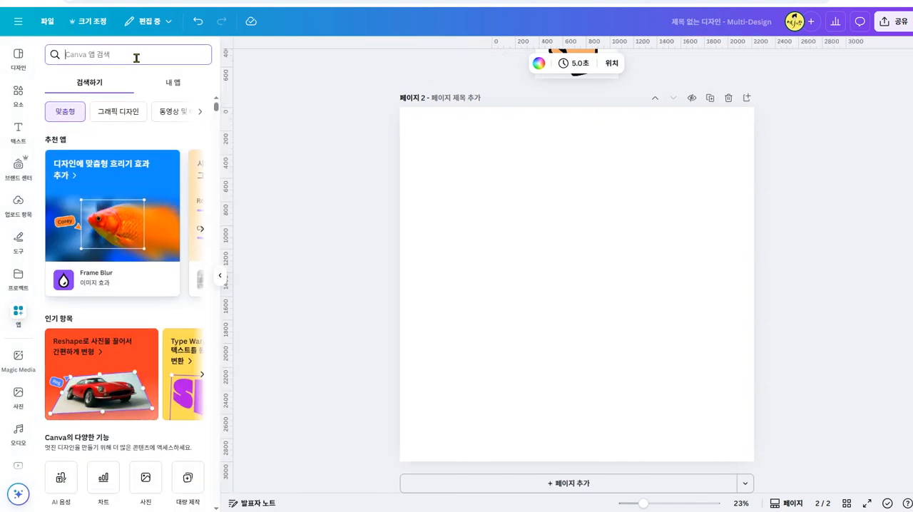
text(type)
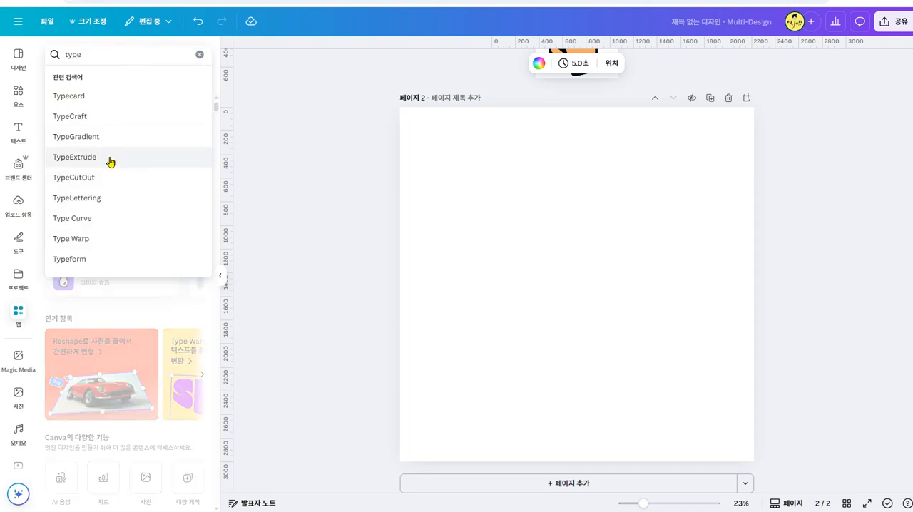
click(102, 240)
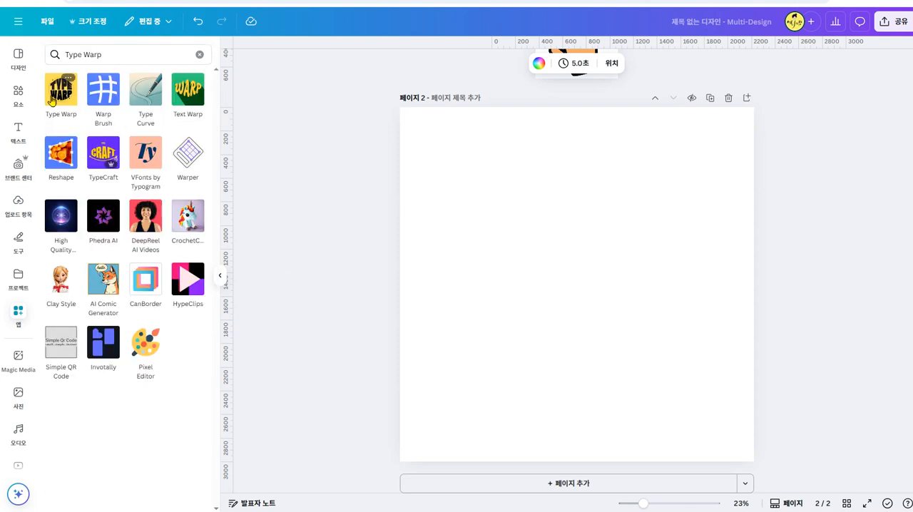
click(200, 107)
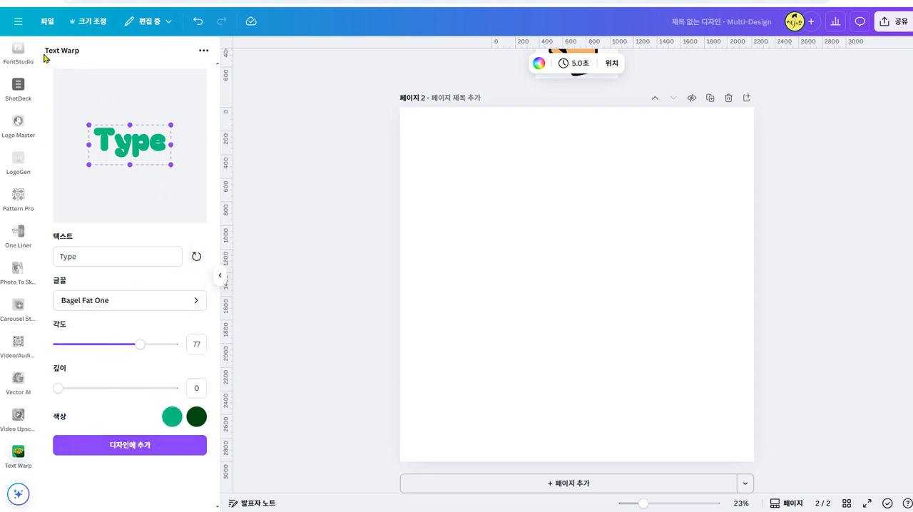
- Return to the Canva apps list and search it for text maker
click(18, 21)
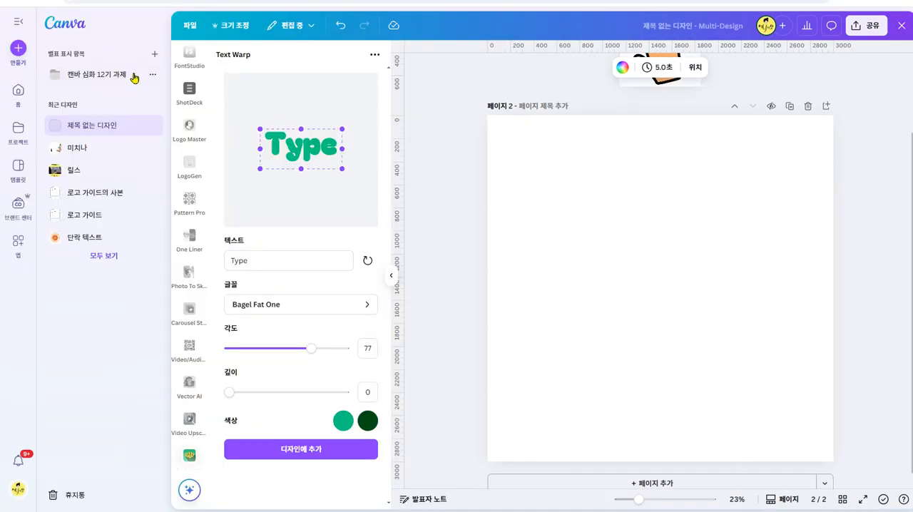
click(12, 25)
scroll(18, 300, down, 8)
scroll(19, 310, up, 6)
scroll(27, 373, up, 8)
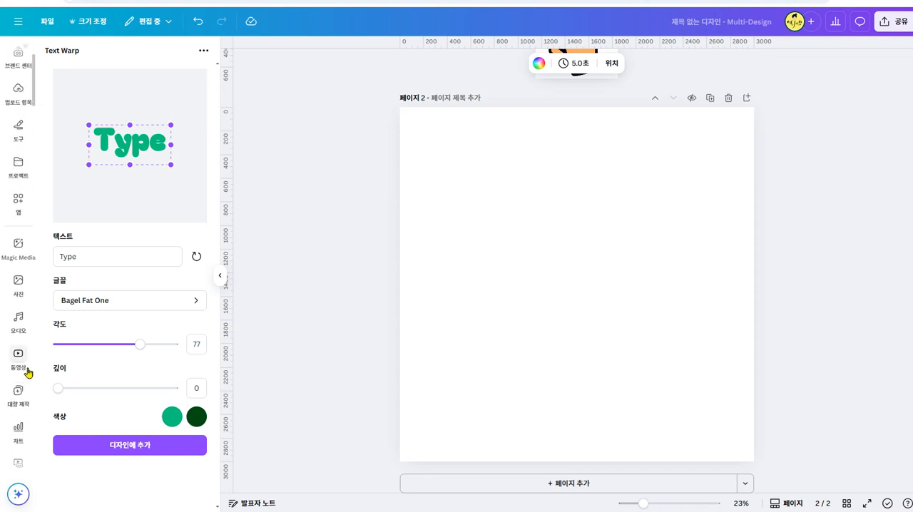
click(19, 202)
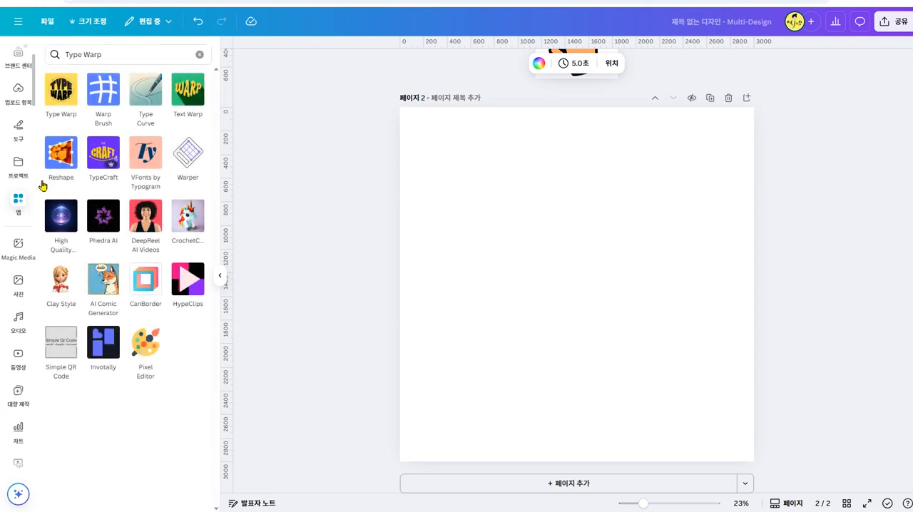
click(145, 54)
text(text maker)
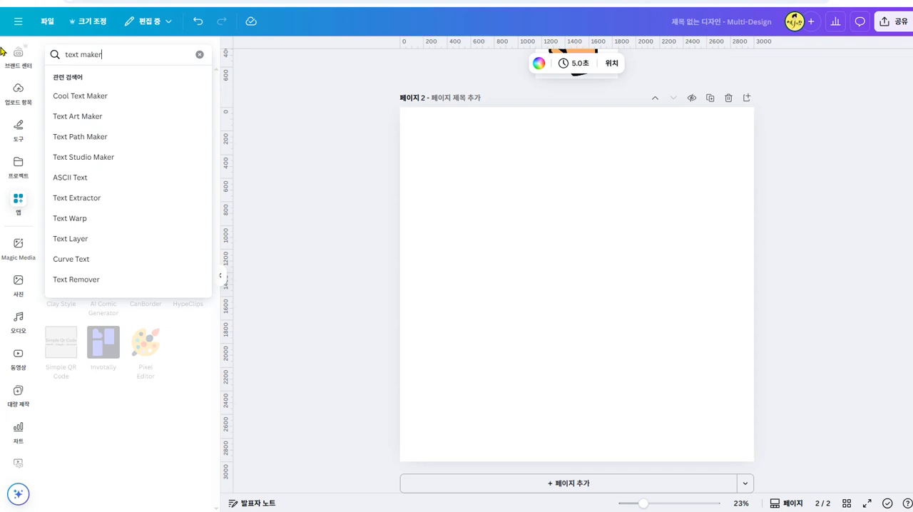
key(Return)
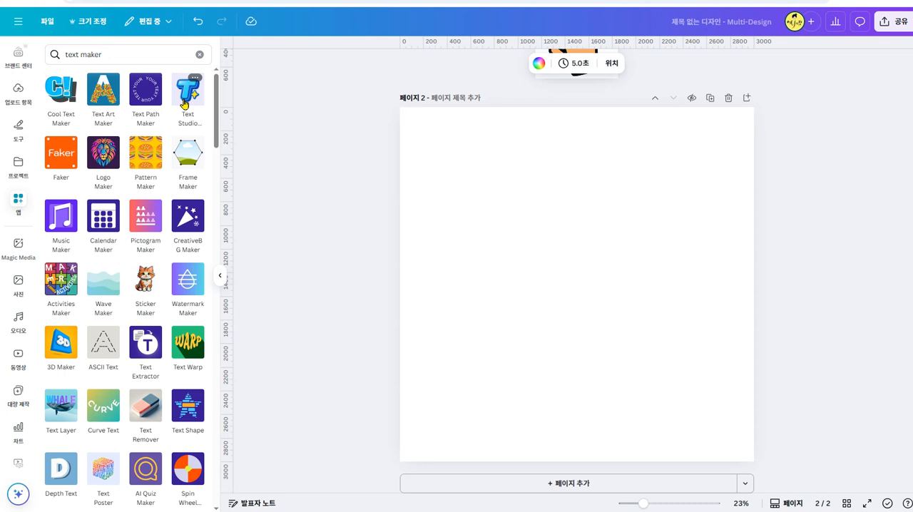
- Look through the text maker apps and open Cool Text Maker
scroll(150, 350, down, 2)
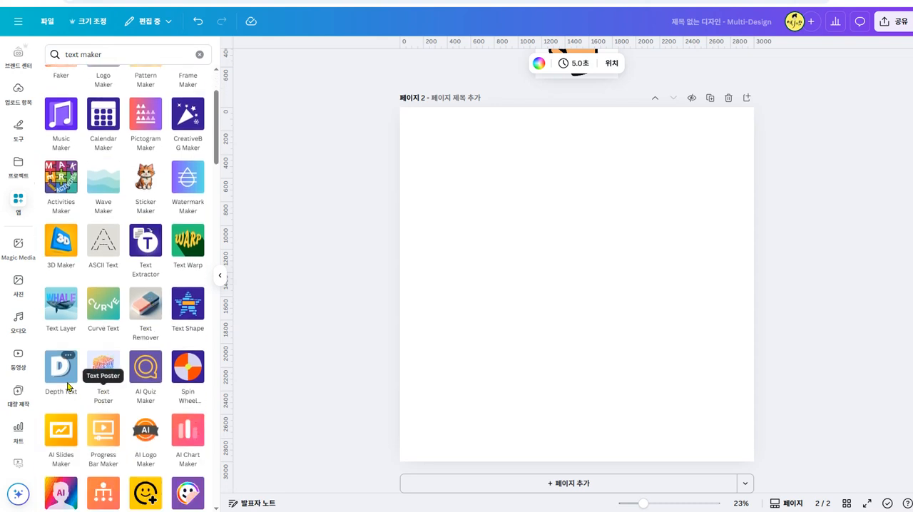
scroll(102, 428, down, 3)
scroll(102, 435, down, 2)
scroll(102, 428, up, 7)
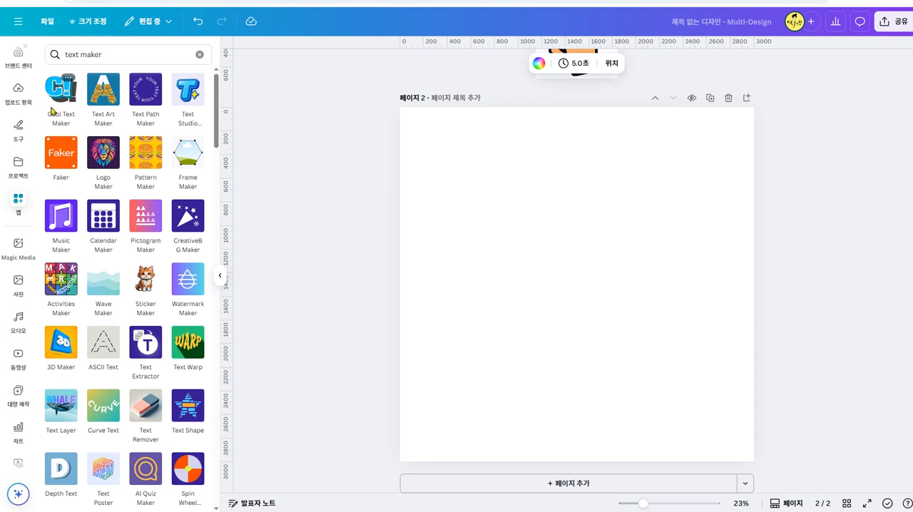
click(67, 96)
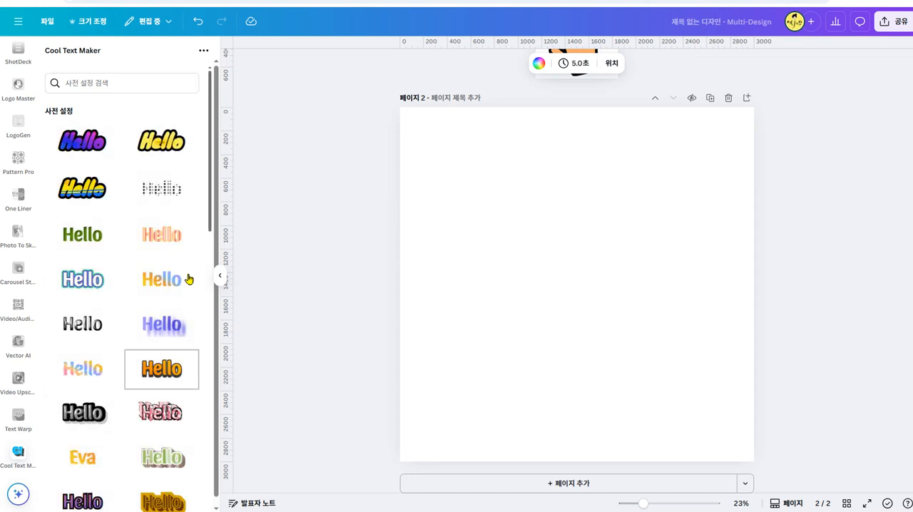
- Look through the Cool Text Maker presets, return to the apps list and open Text Studio Maker
scroll(154, 349, down, 5)
scroll(141, 407, down, 8)
scroll(140, 411, up, 13)
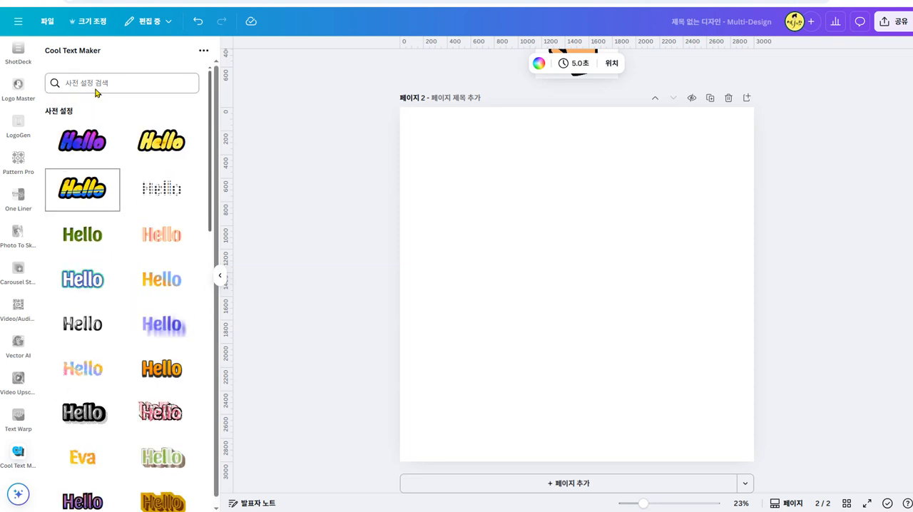
scroll(14, 257, down, 10)
scroll(10, 257, up, 10)
scroll(10, 257, up, 3)
click(18, 267)
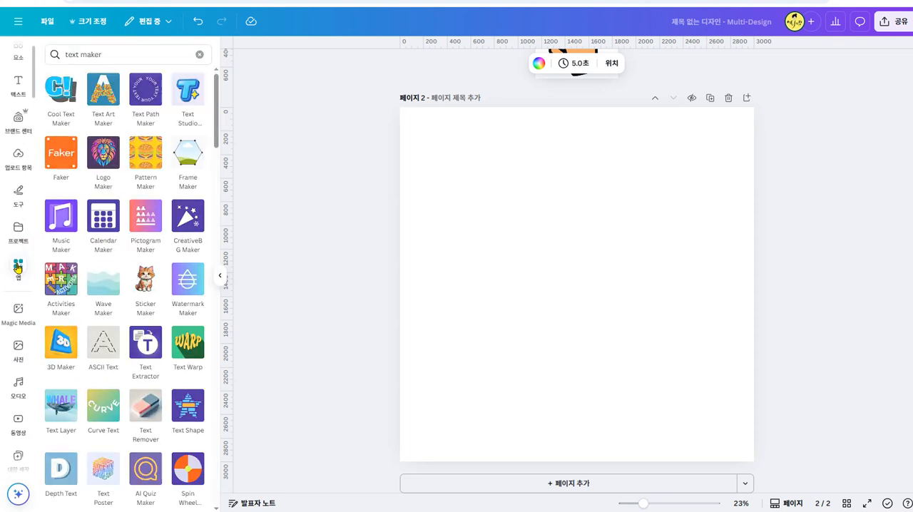
click(192, 92)
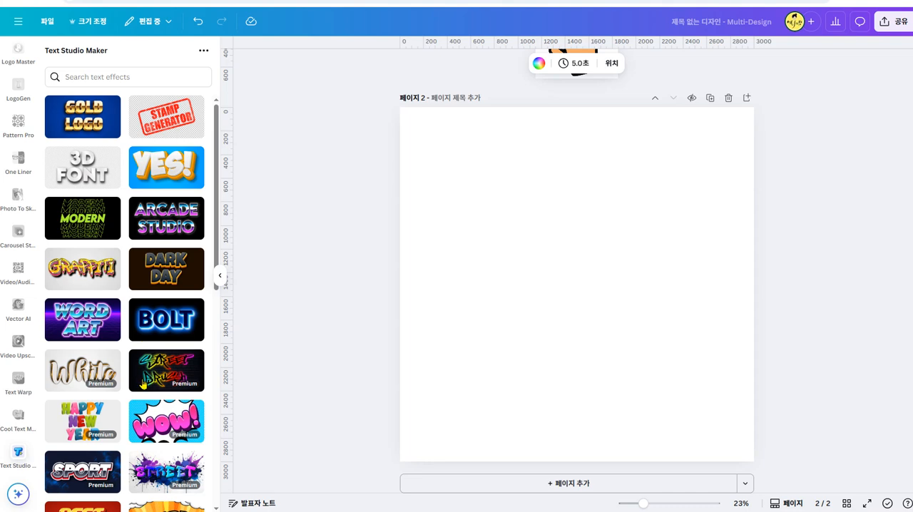
- Choose the Clean 3D text effect and replace its sample text with 타임세일
scroll(145, 402, down, 10)
scroll(171, 385, down, 1)
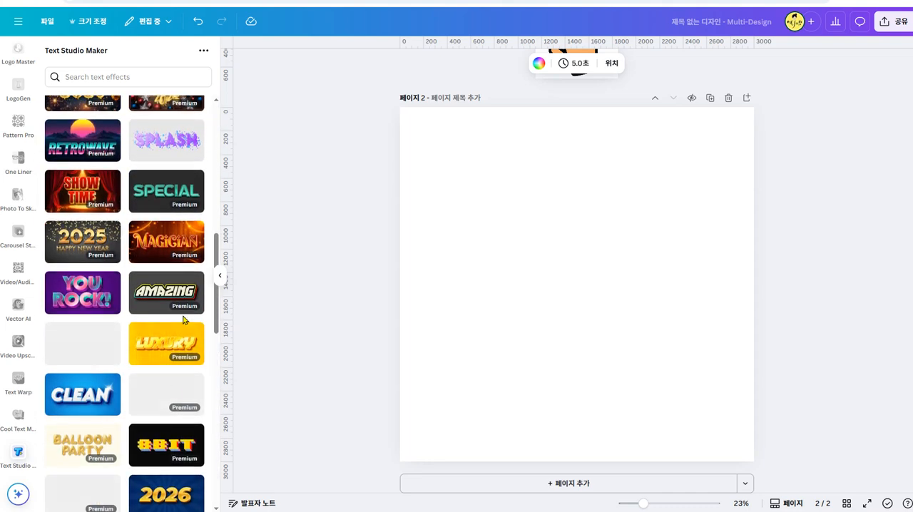
scroll(175, 428, down, 1)
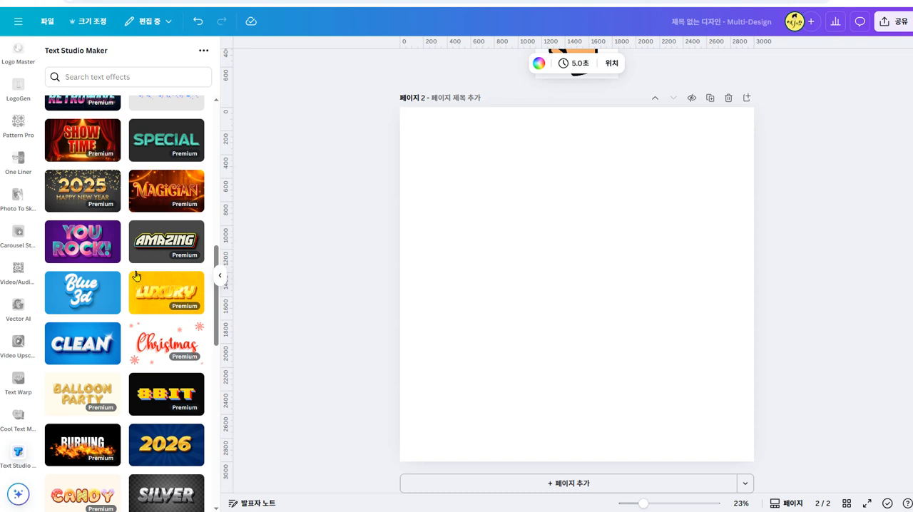
click(82, 350)
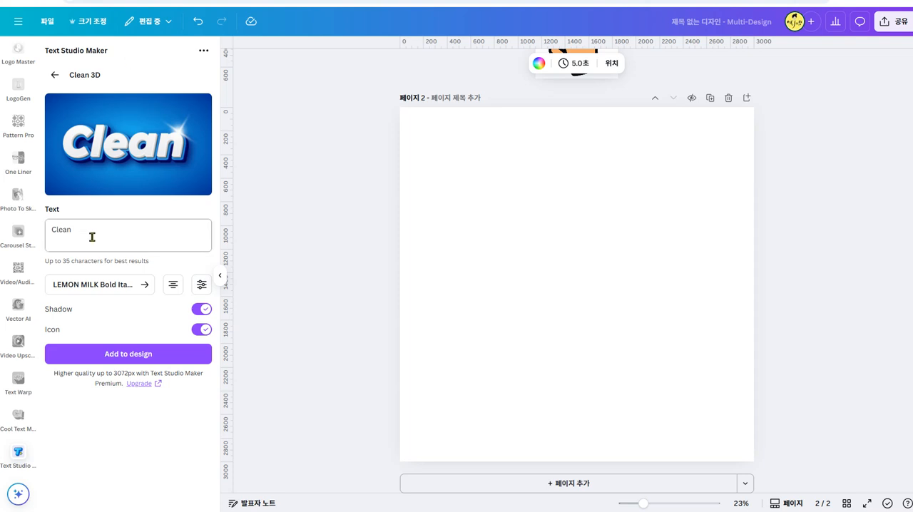
drag(91, 236, 40, 227)
text(타임셈)
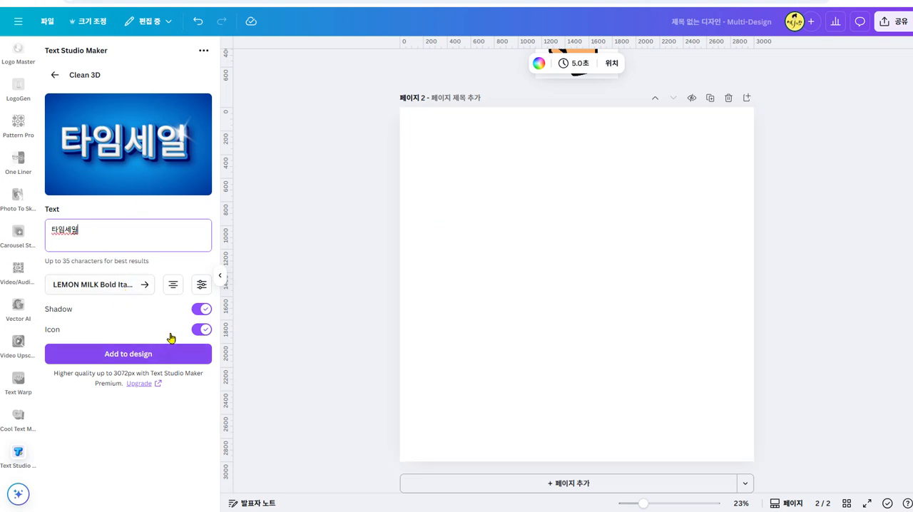
- Set the font of the Clean 3D text to Forky Regular
click(142, 285)
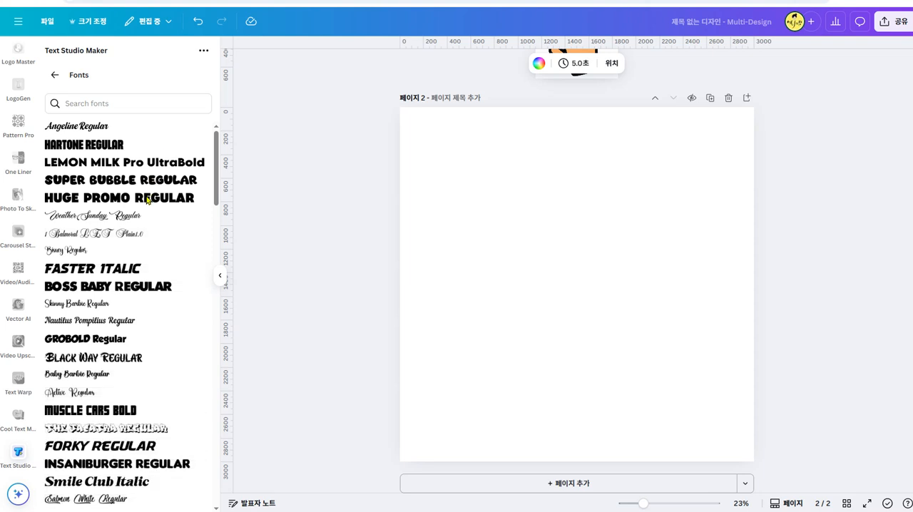
scroll(166, 340, down, 3)
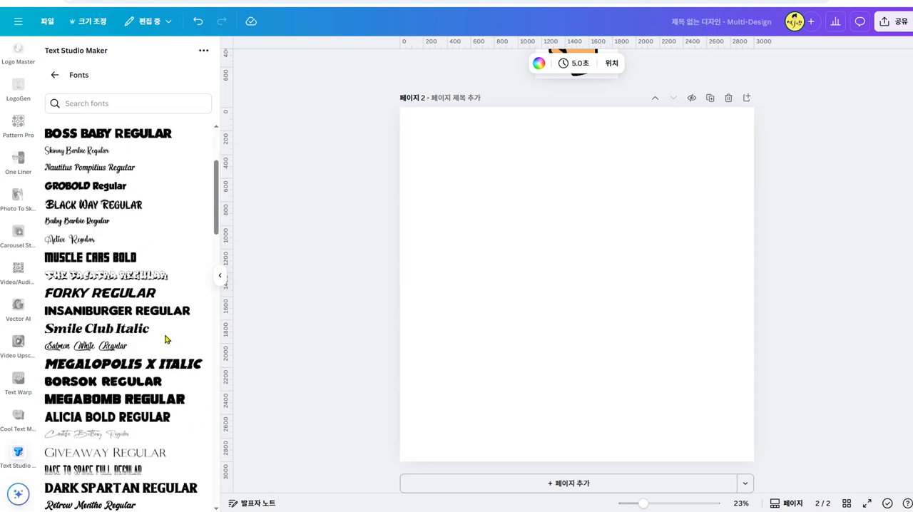
click(143, 296)
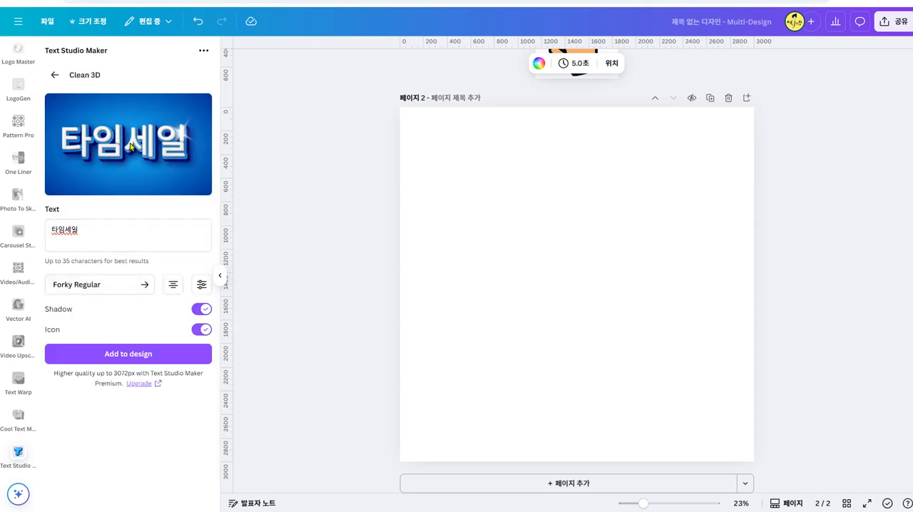
- Look through the rest of the font list for a suitable typeface and return to the Clean 3D settings
click(138, 284)
scroll(153, 415, down, 3)
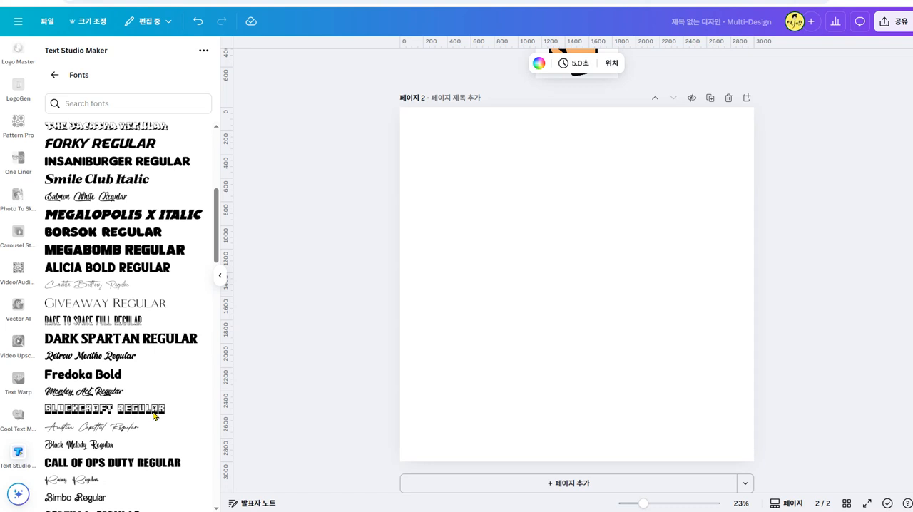
scroll(153, 416, down, 5)
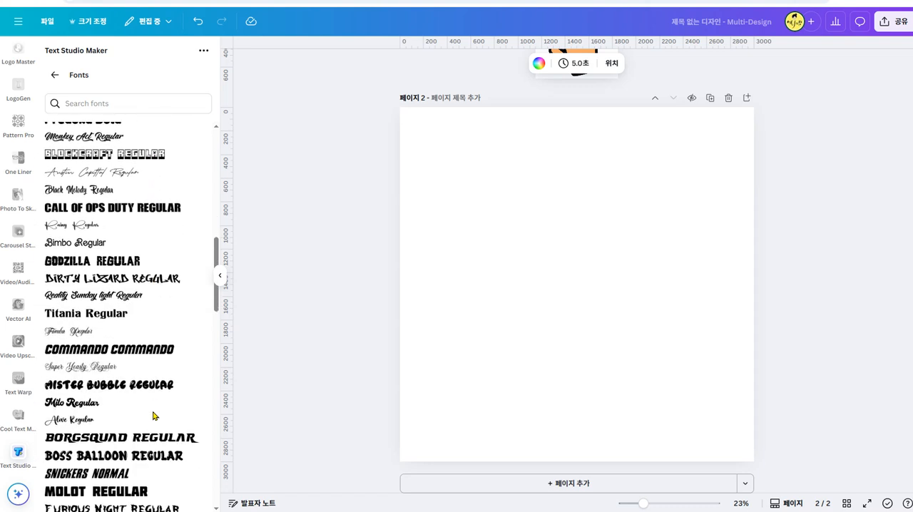
scroll(153, 416, down, 3)
scroll(152, 416, down, 3)
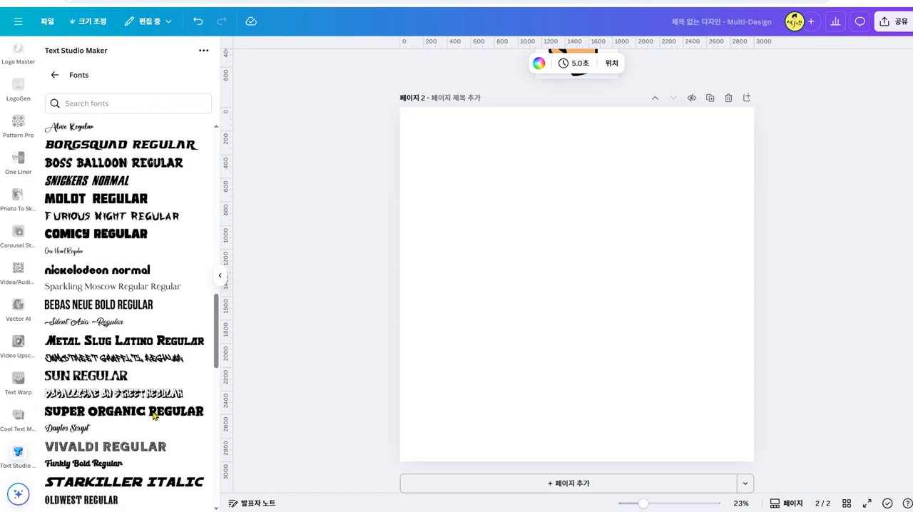
scroll(152, 416, down, 4)
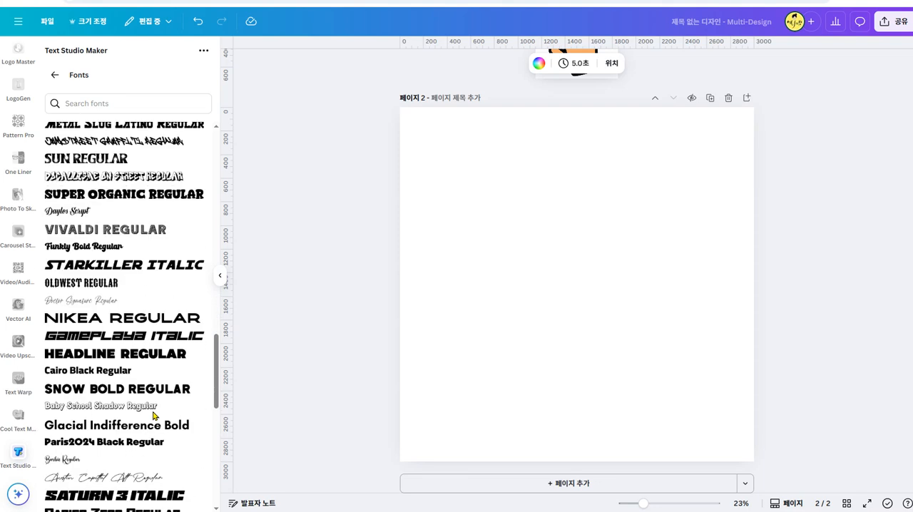
scroll(152, 416, down, 8)
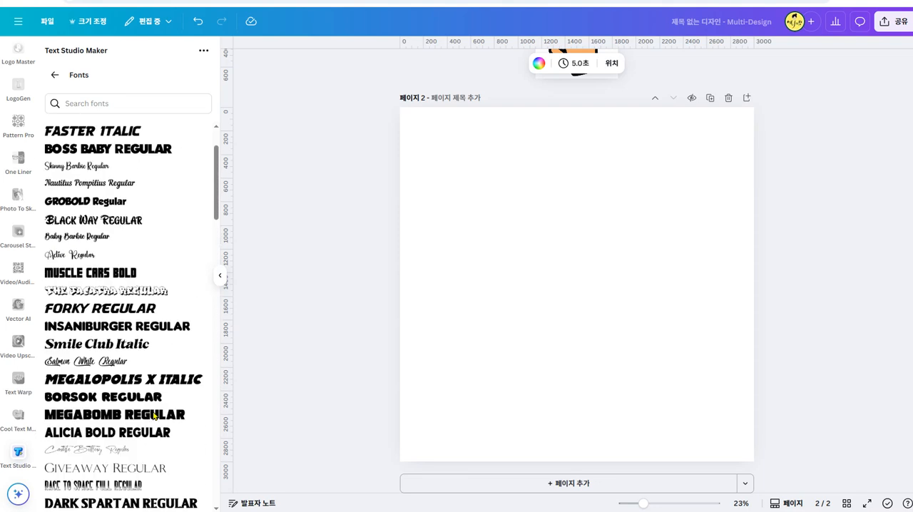
click(54, 75)
- Replace the Clean 3D text with TIME SALE, split over two lines
drag(118, 231, 3, 229)
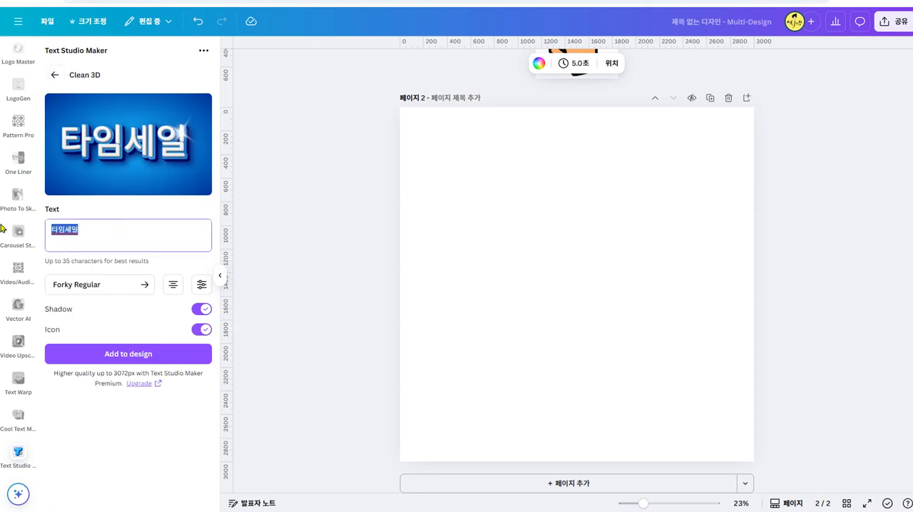
text(T)
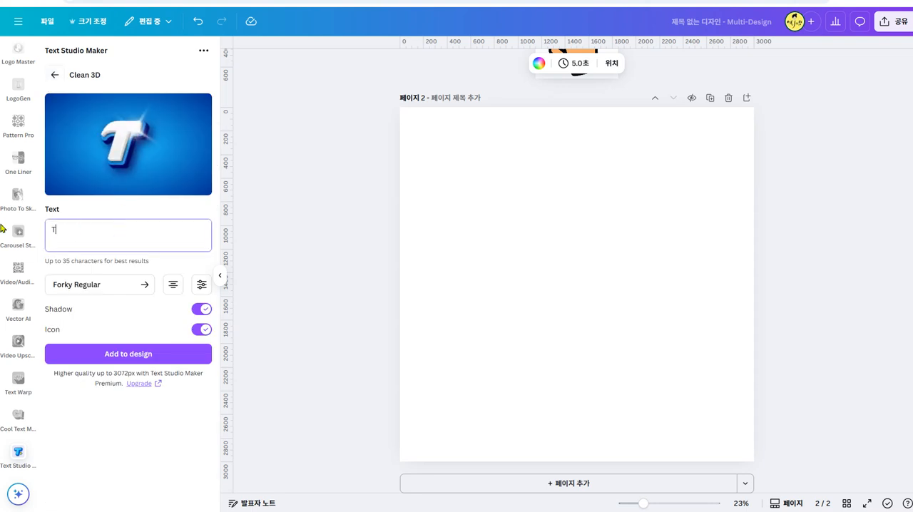
text(I)
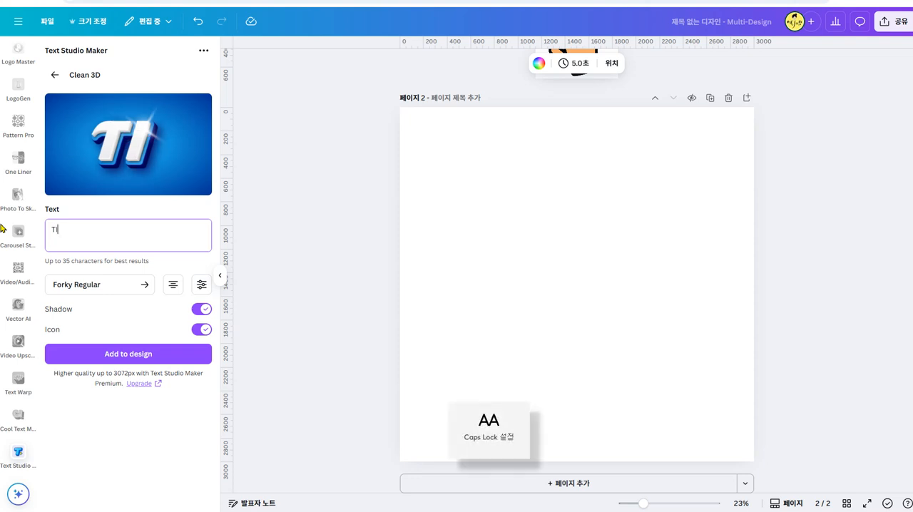
text(ME SALE)
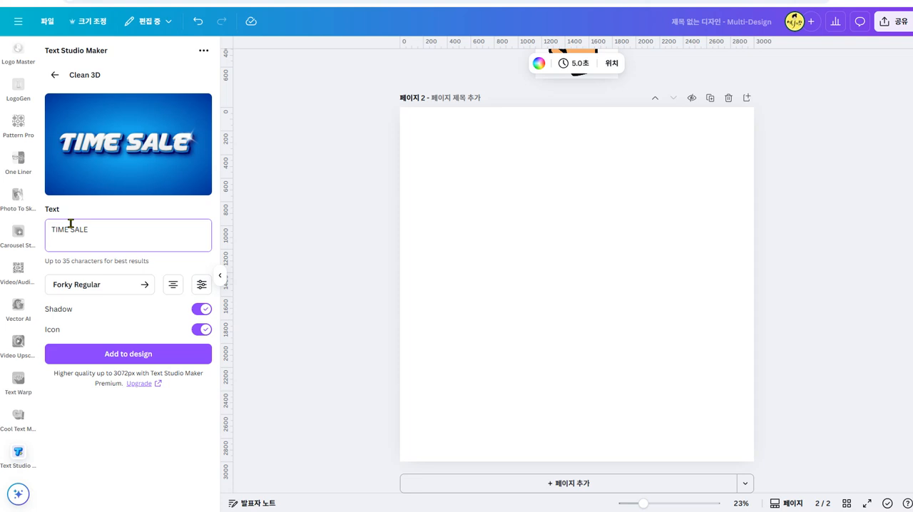
key(BackSpace)
key(Return)
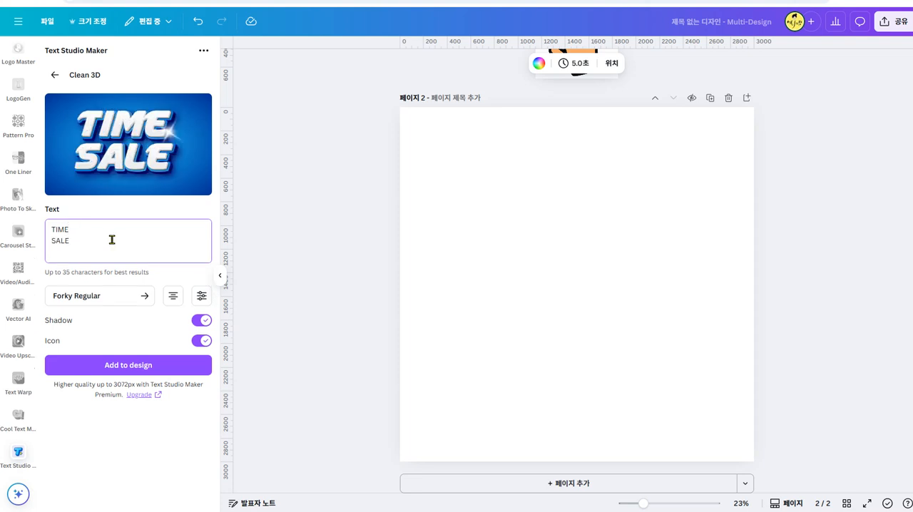
- Compare the Clean 3D effect with and without its shadow, and leave both Shadow and Icon off
click(203, 322)
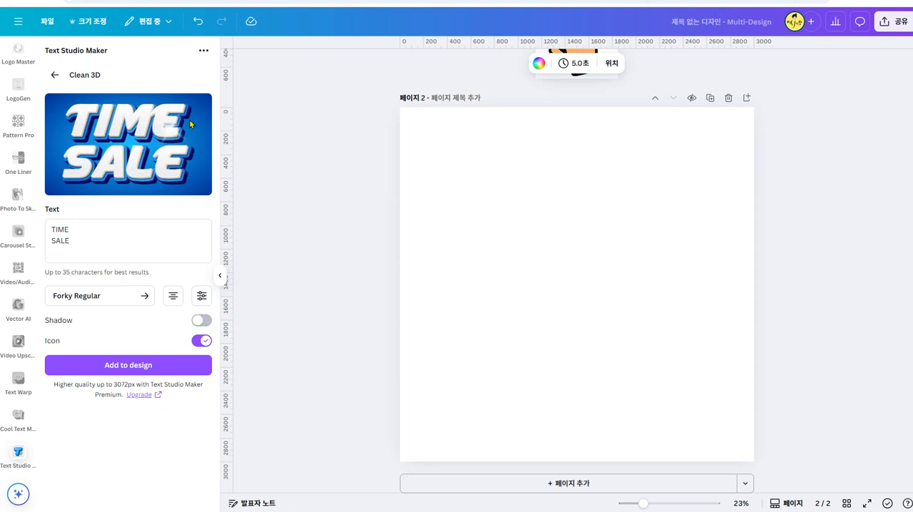
click(207, 321)
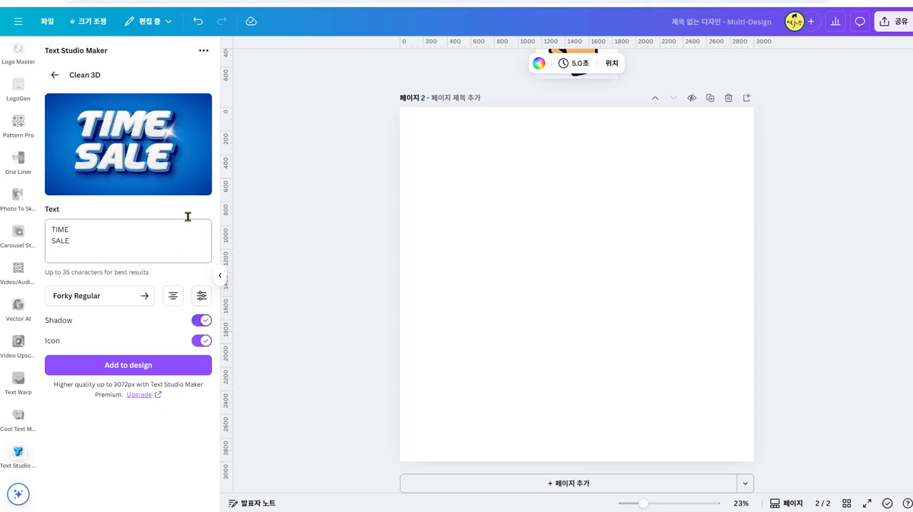
click(198, 321)
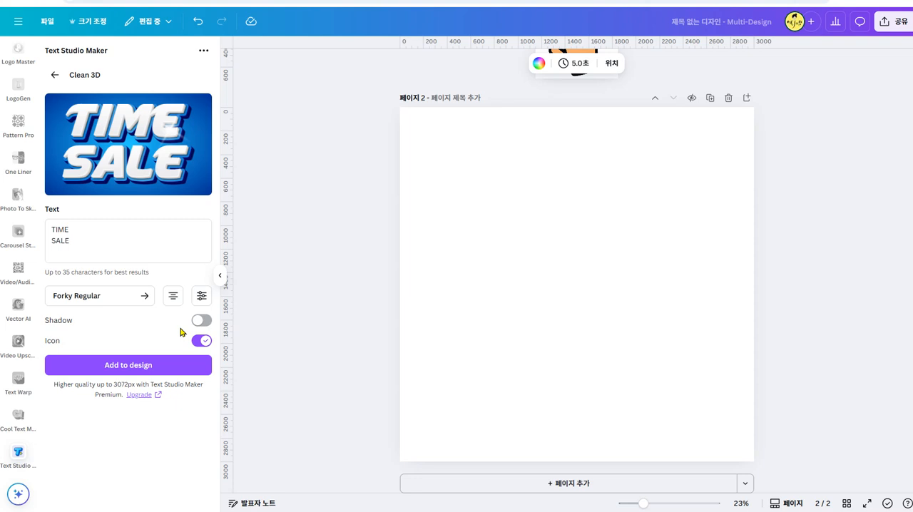
click(200, 343)
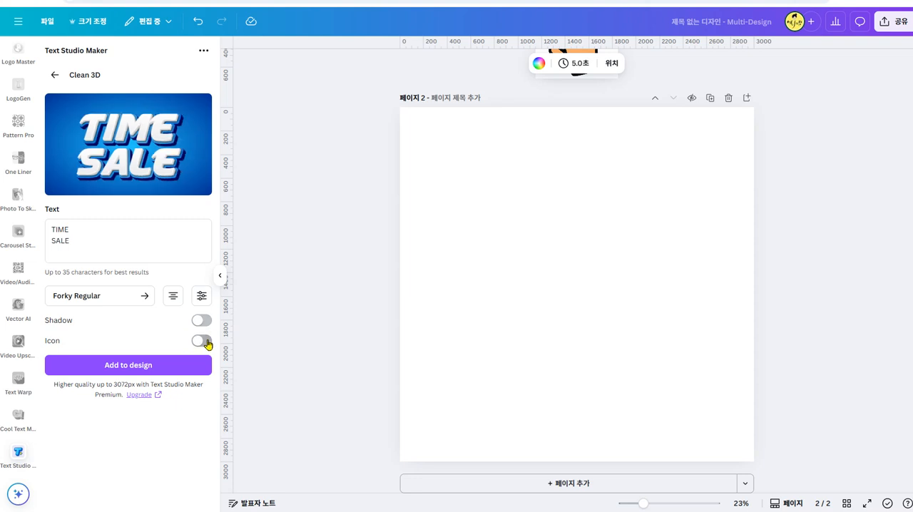
click(207, 343)
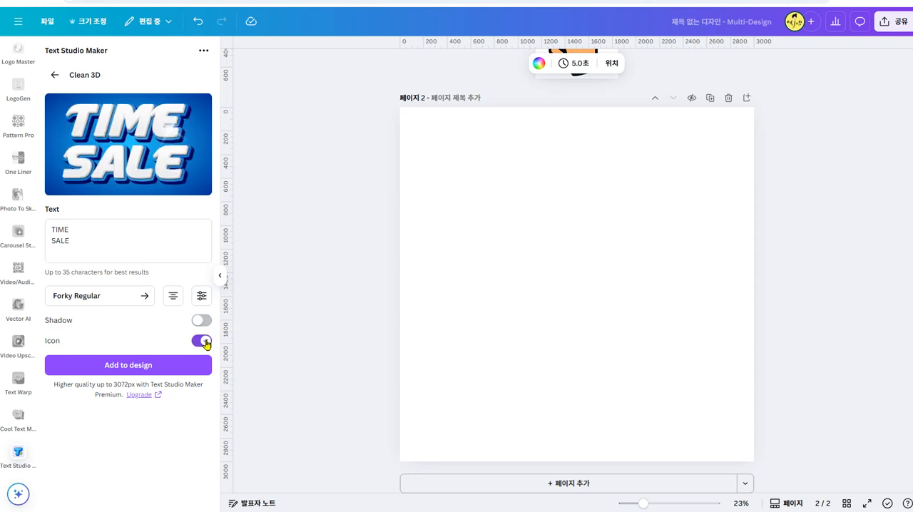
- Set the letter spacing to 0.04 and the line height to 0.7, and add the blue TIME SALE text to the design
click(203, 297)
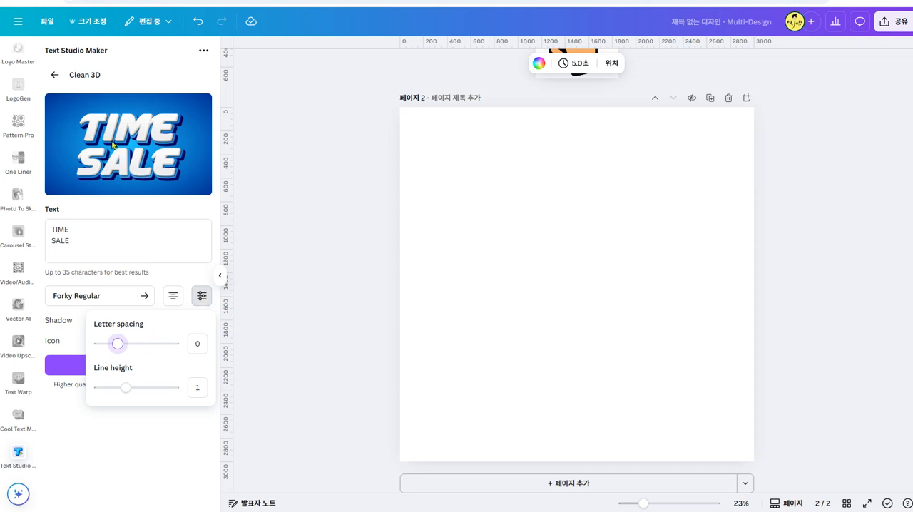
mouse_move(130, 386)
mouse_down()
mouse_move(112, 385)
mouse_move(119, 389)
mouse_up()
mouse_move(119, 343)
mouse_down()
mouse_move(150, 344)
mouse_move(120, 344)
mouse_up()
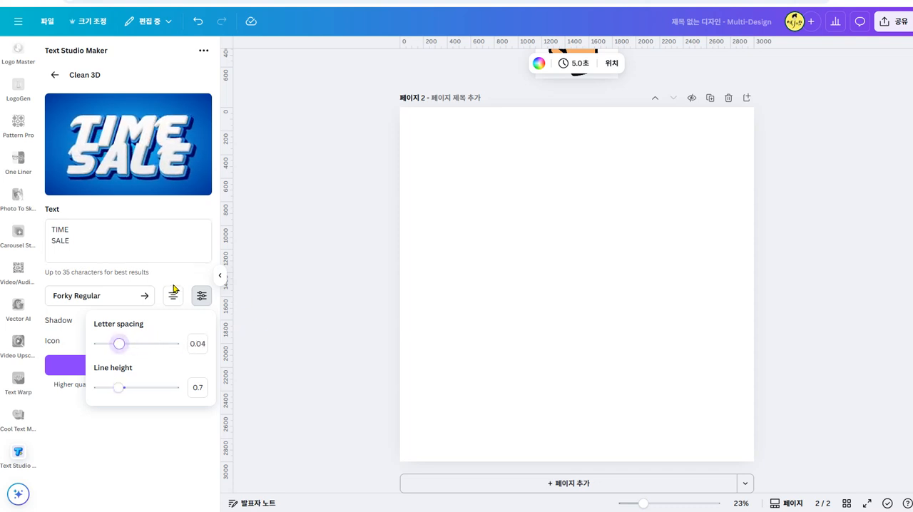
click(196, 241)
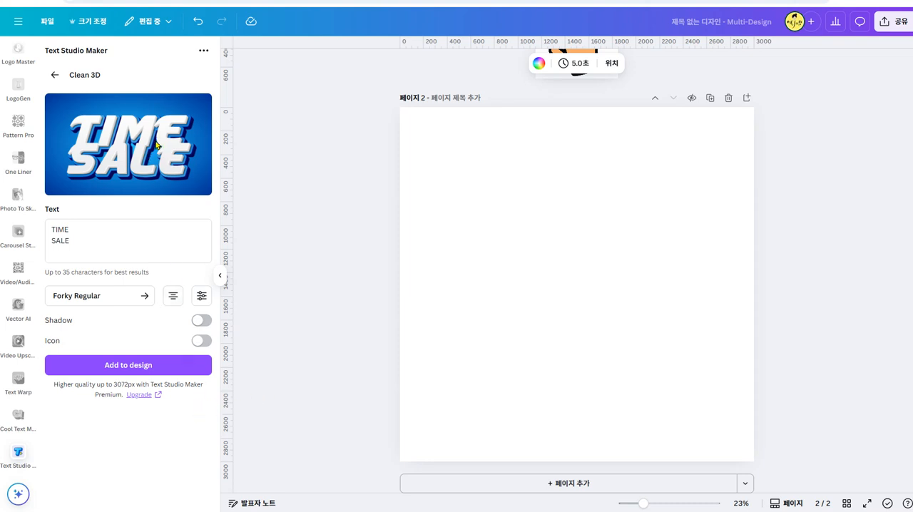
click(171, 367)
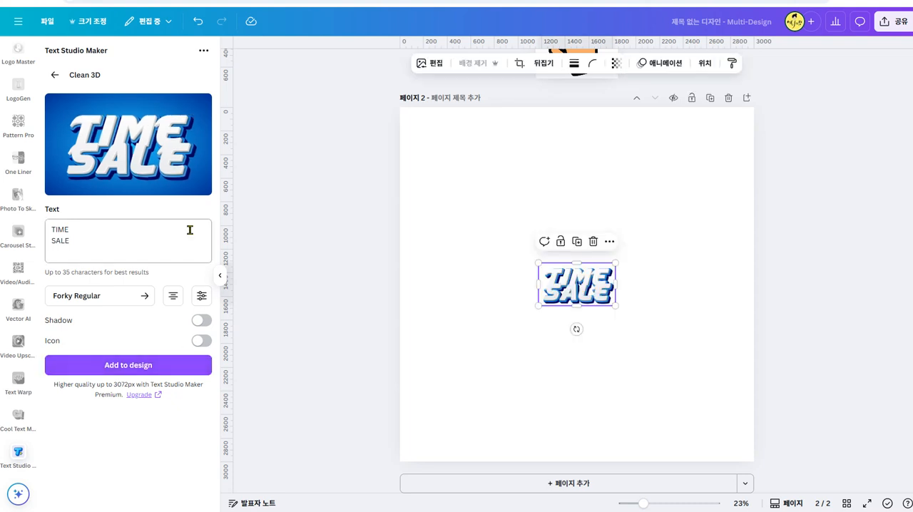
- Choose the Purple, Green And Pink 3D text effect and set its text to TIME SALE on two lines
click(51, 74)
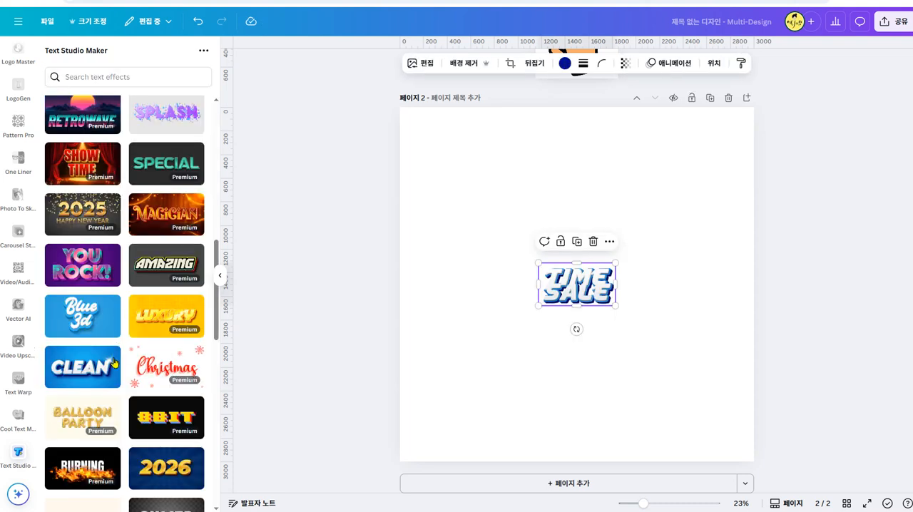
scroll(78, 300, up, 1)
click(70, 294)
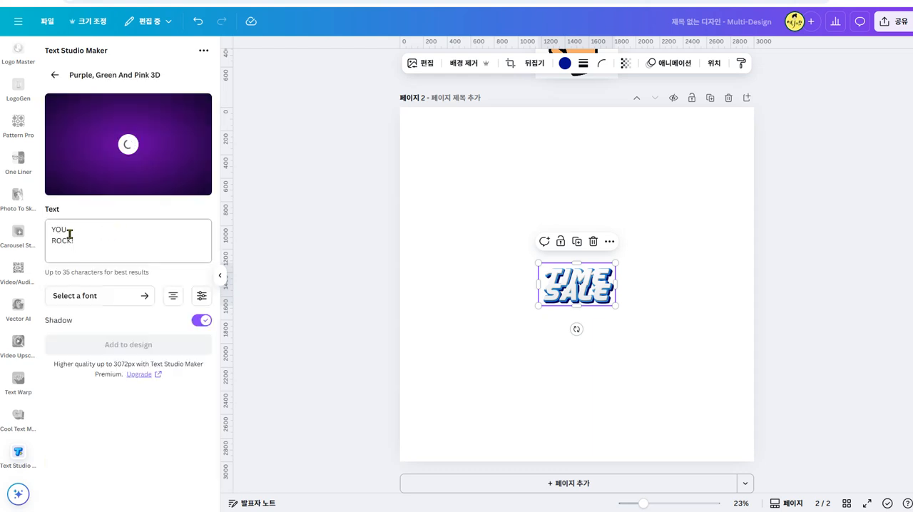
drag(53, 229, 82, 240)
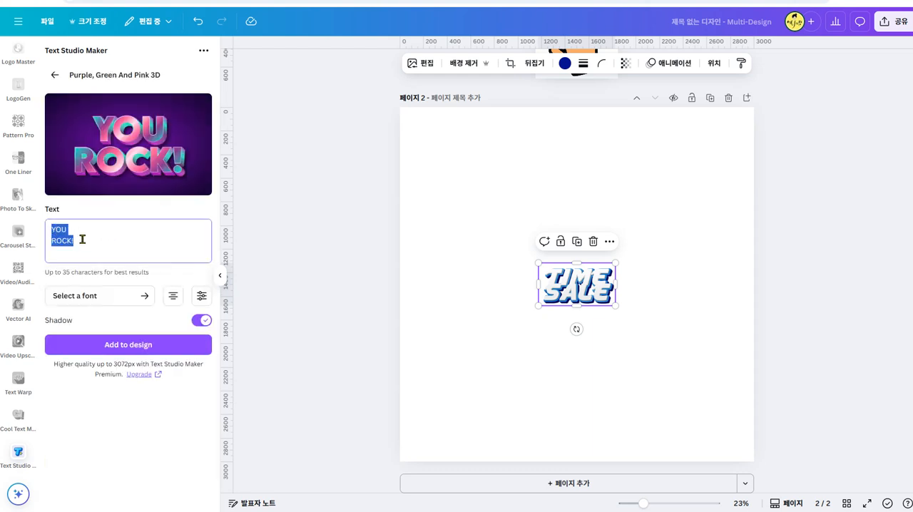
text(T)
key(BackSpace)
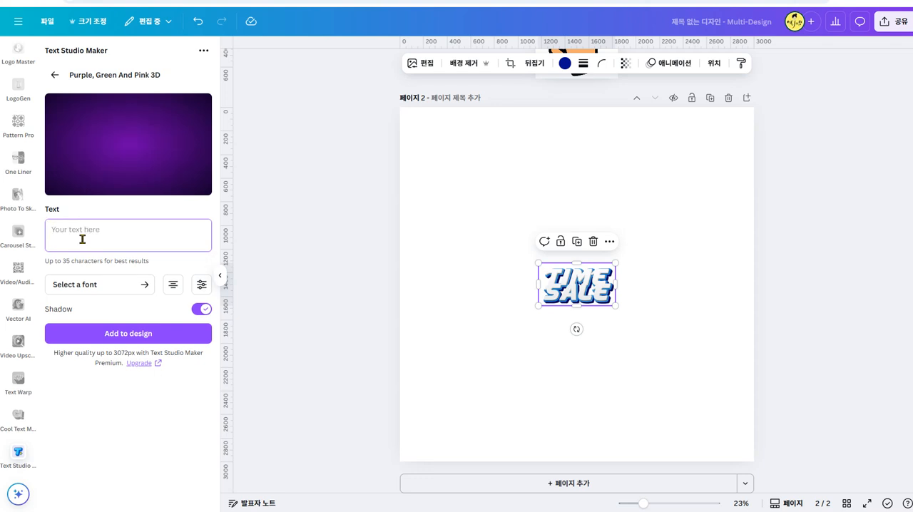
text(TIME)
key(Return)
text(SALE)
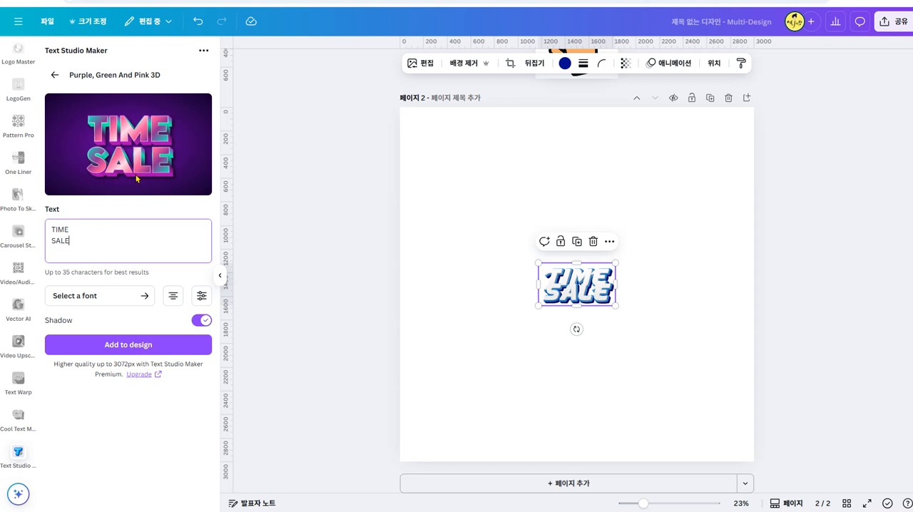
- Set the line height of the purple, green and pink text to 0.86 and turn off its shadow
click(201, 297)
drag(126, 387, 122, 387)
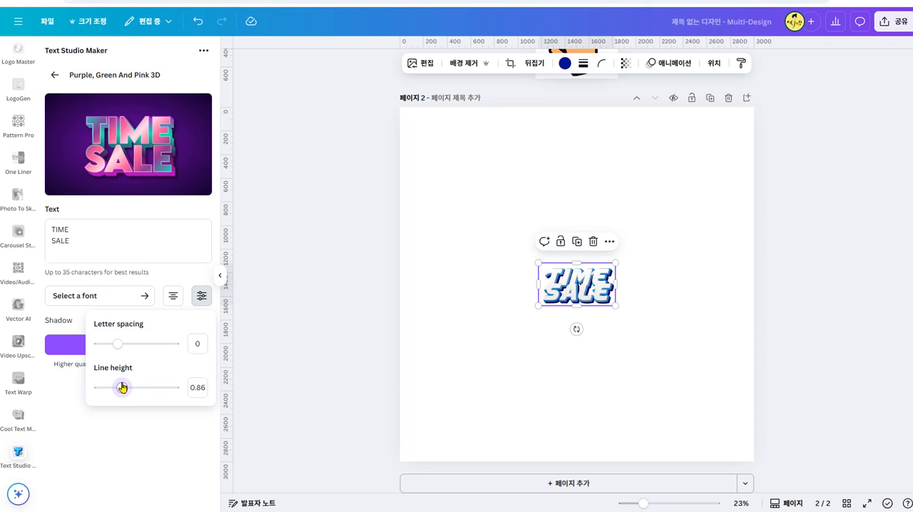
click(165, 214)
click(200, 321)
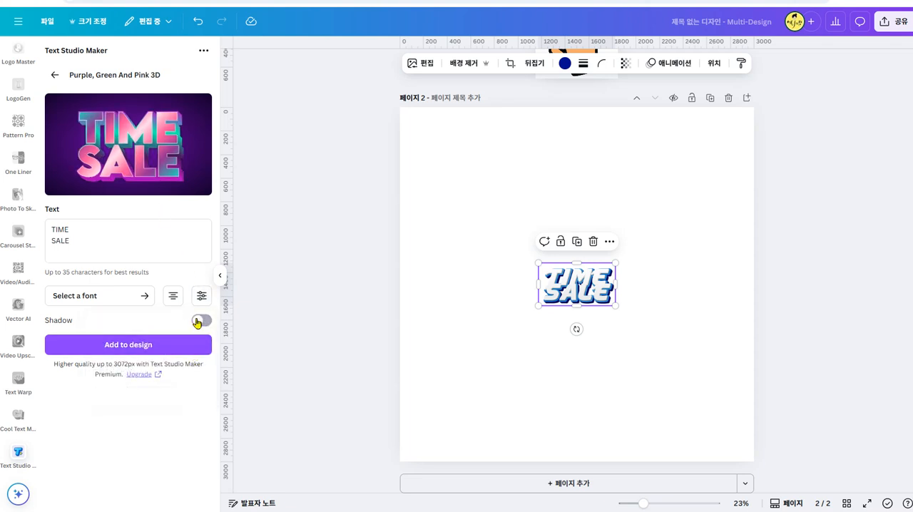
- Try the purple, green and pink TIME SALE text with its shadow enlarged on the page, delete it, and switch Shadow off
click(207, 322)
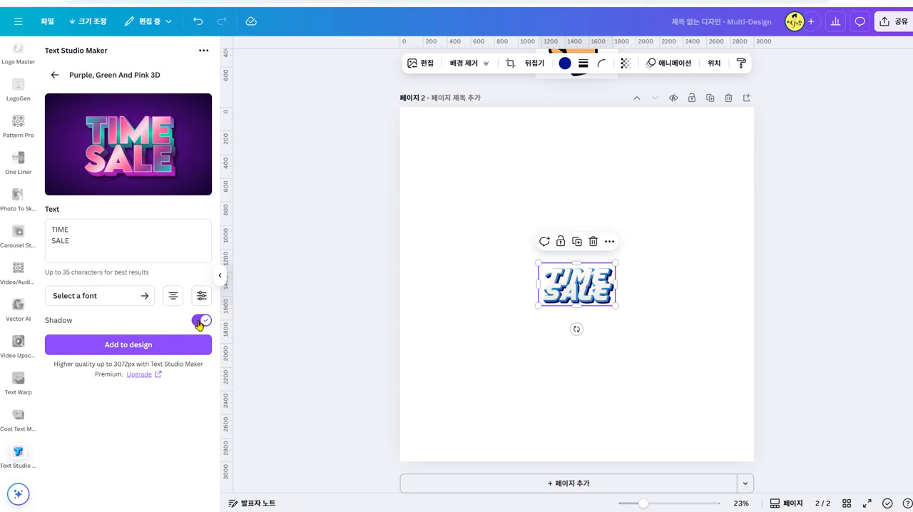
click(187, 344)
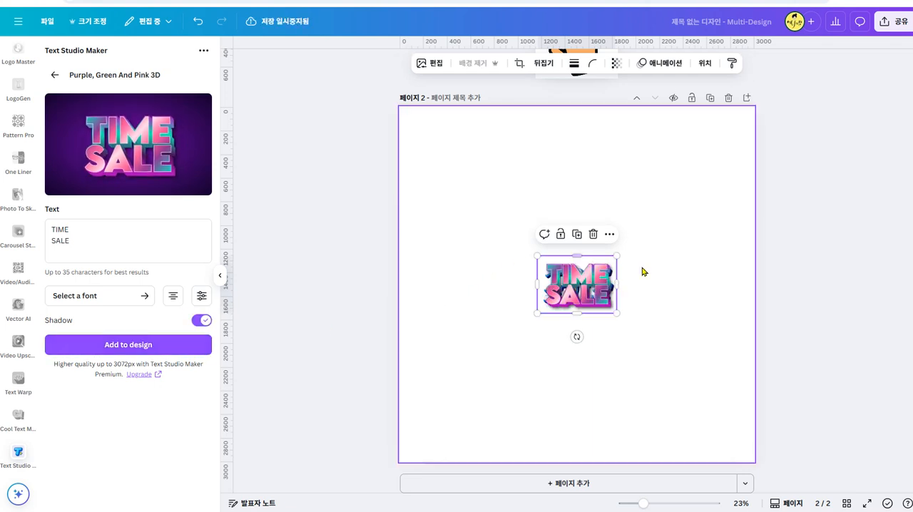
drag(618, 256, 758, 153)
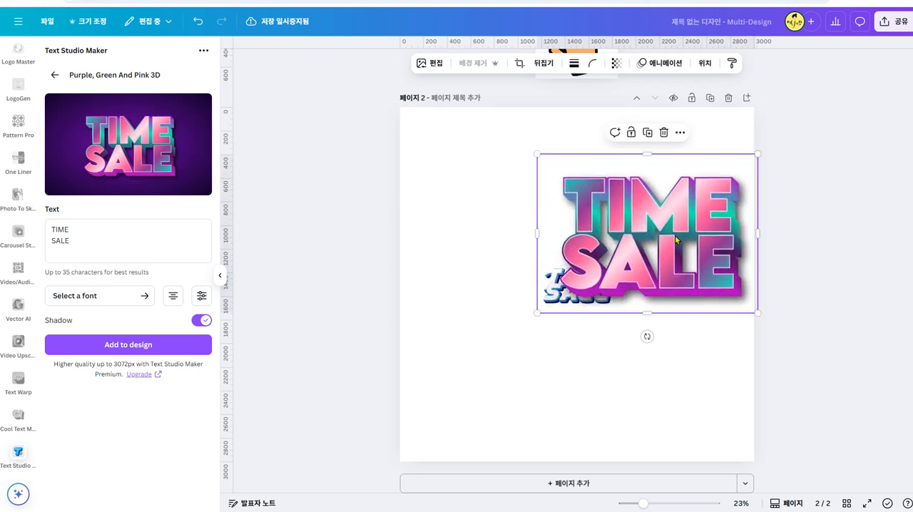
click(795, 171)
click(700, 252)
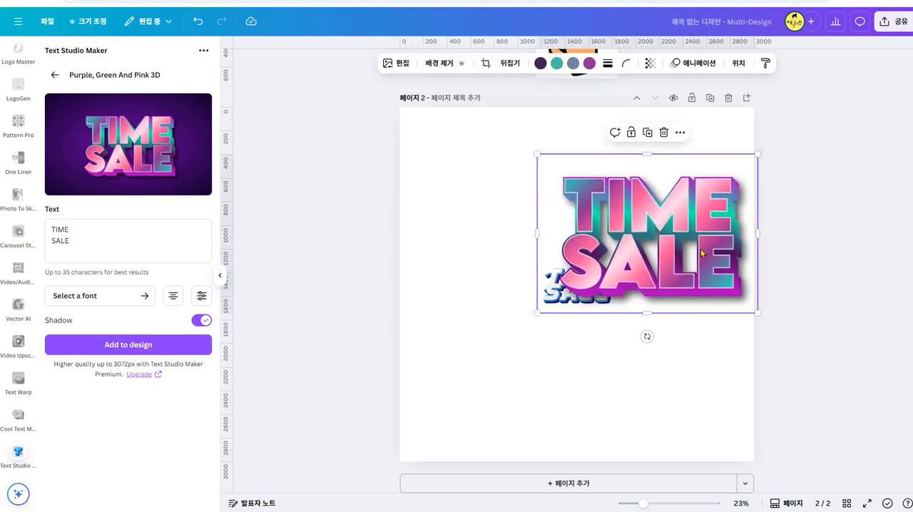
key(Delete)
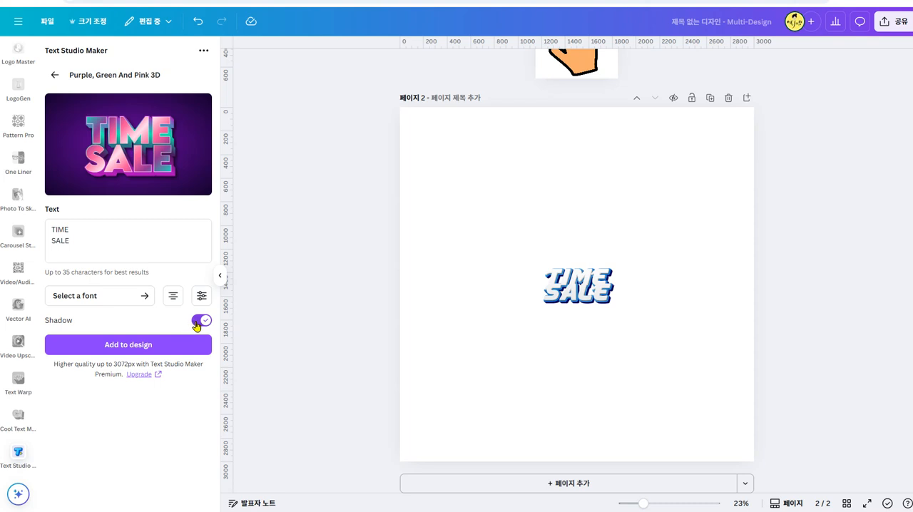
click(199, 321)
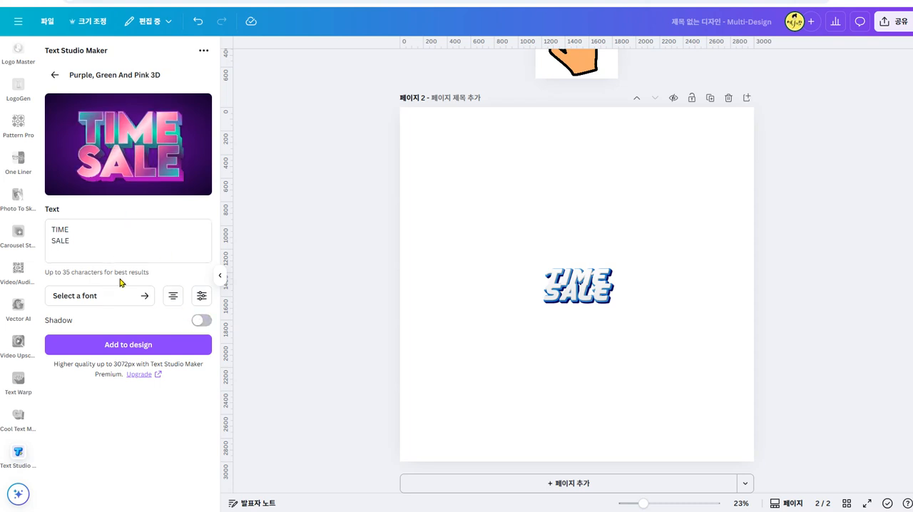
- Set the purple, green and pink text's font to GROBOLD Regular and add it to the design centre-aligned and without a shadow
click(172, 296)
click(170, 297)
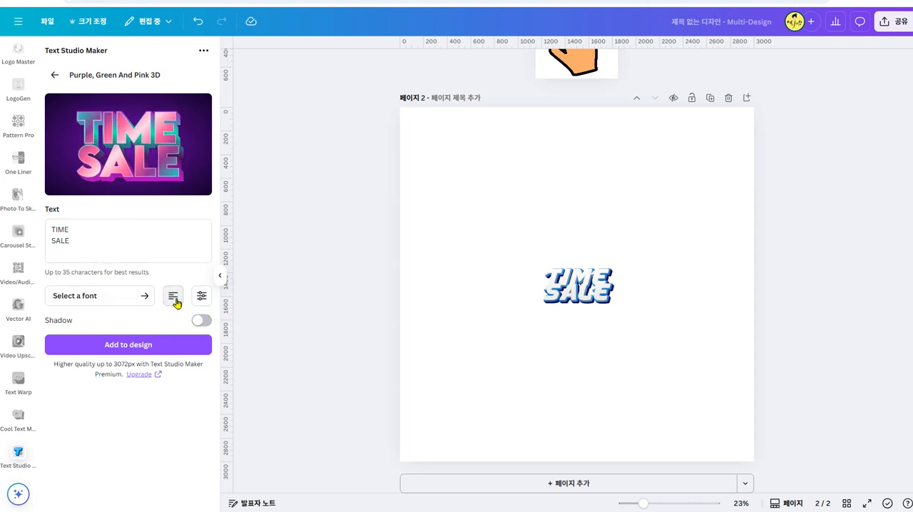
click(146, 298)
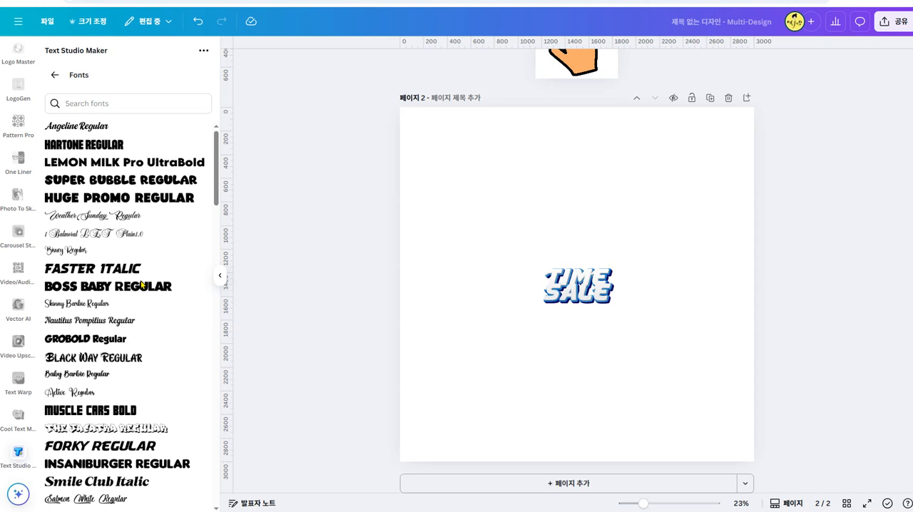
click(55, 75)
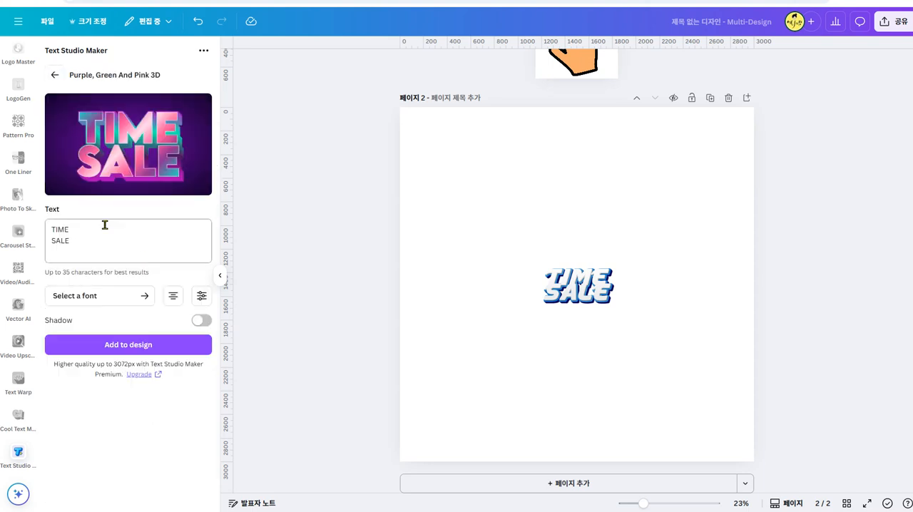
click(142, 293)
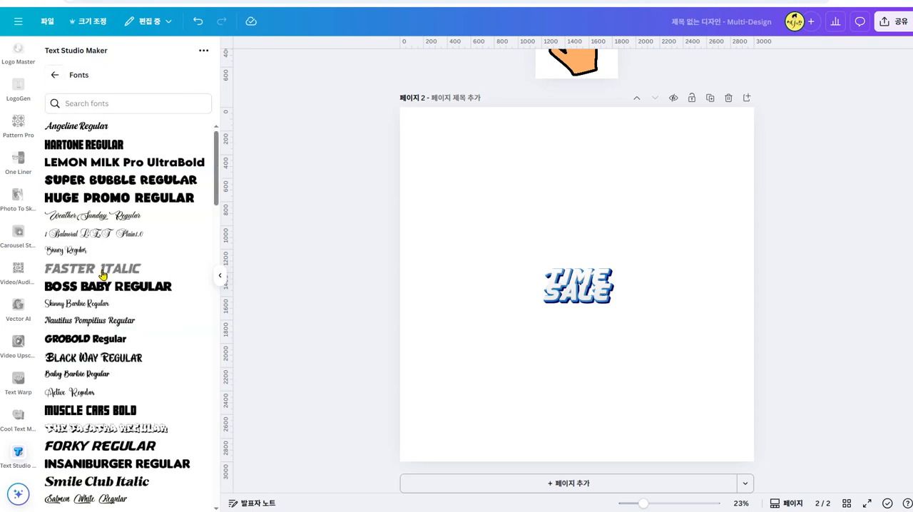
click(116, 338)
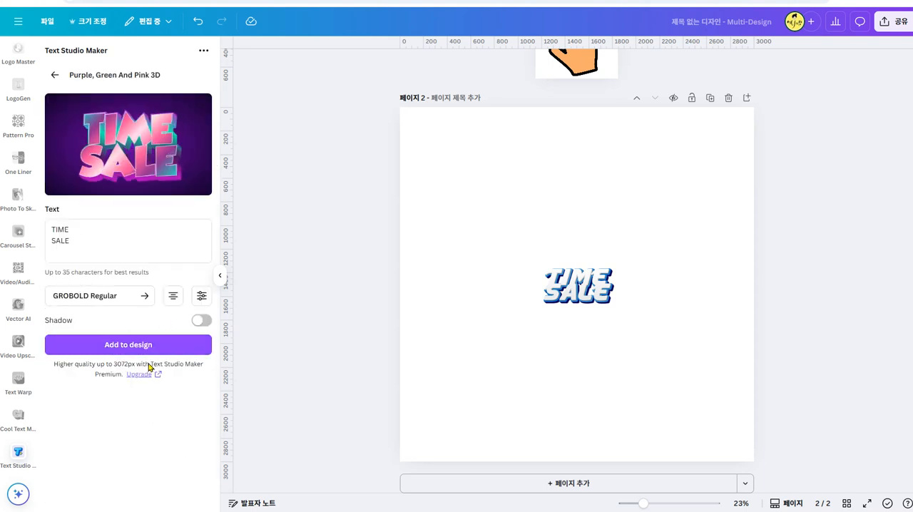
click(146, 345)
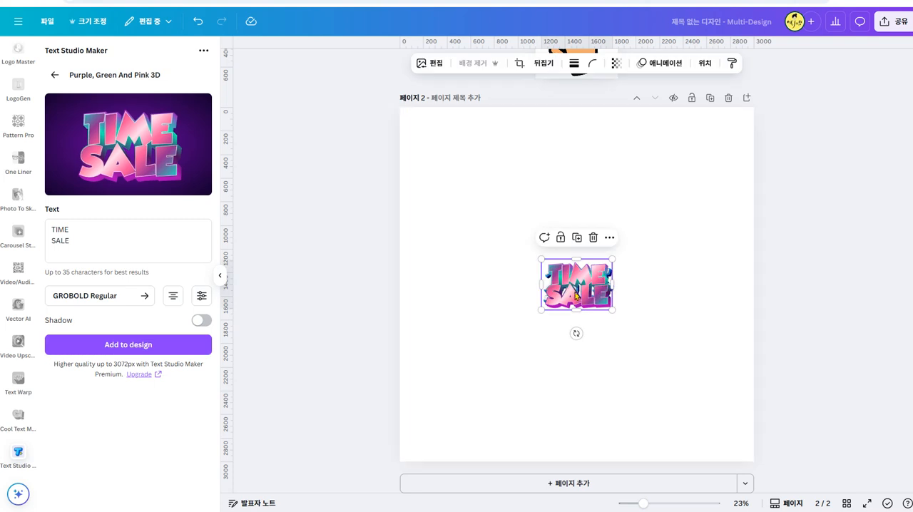
- Move the pink TIME SALE text away from the blue one and delete the blue text
drag(576, 295, 555, 234)
drag(589, 303, 555, 322)
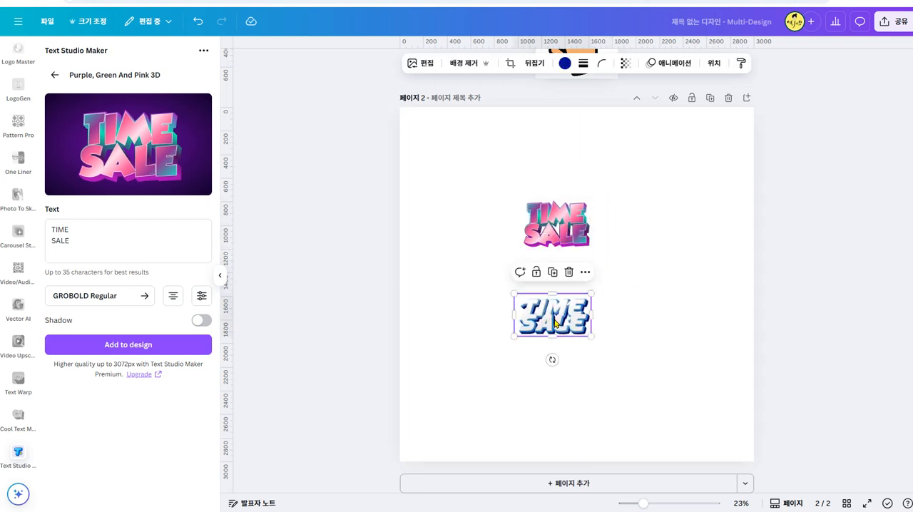
key(Delete)
- Enlarge the pink TIME SALE text to almost the full page width and place it at the page's upper edge
click(548, 214)
drag(502, 180, 397, 110)
drag(597, 259, 731, 384)
click(328, 199)
click(659, 280)
mouse_move(647, 282)
mouse_down()
mouse_move(644, 290)
mouse_move(645, 278)
mouse_up()
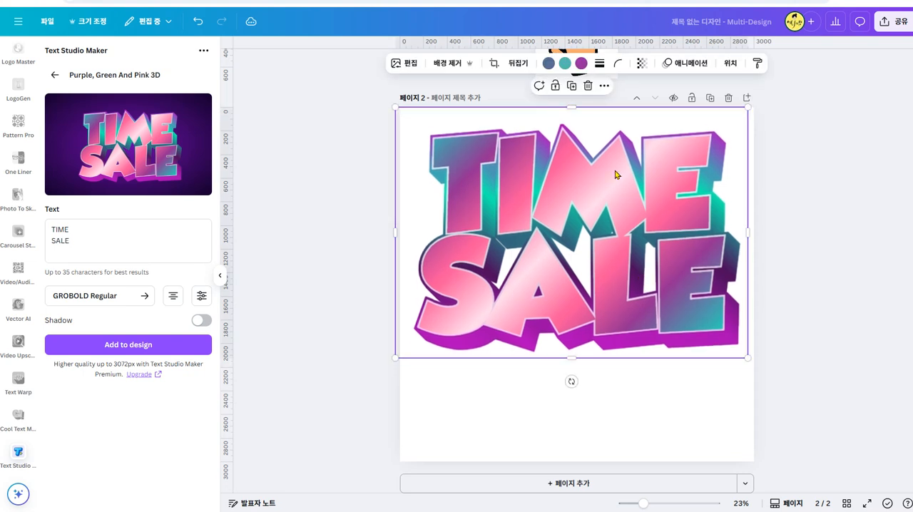
drag(637, 217, 636, 201)
click(789, 225)
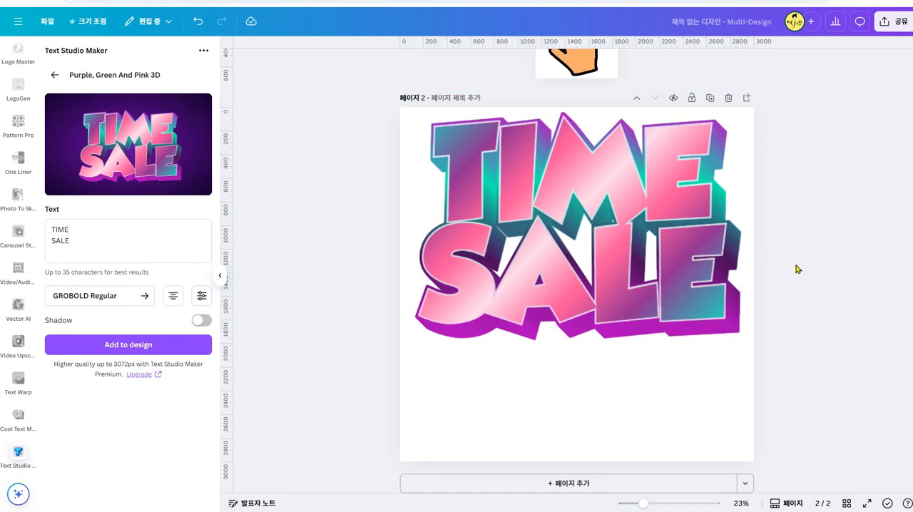
- Add a square shape, stretch it across the full page width over the TIME SALE text, and make its fill transparent
key(Caps_Lock)
key(t)
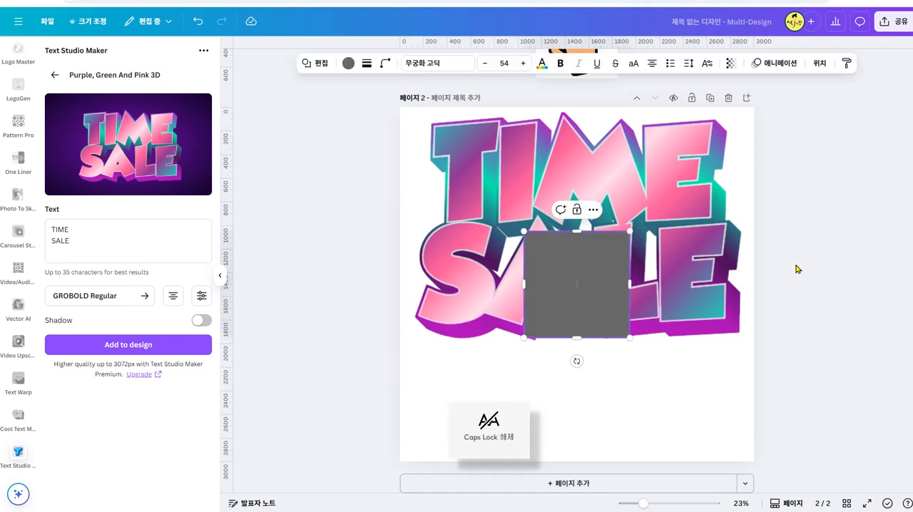
drag(585, 291, 429, 160)
drag(503, 161, 753, 160)
drag(586, 212, 586, 357)
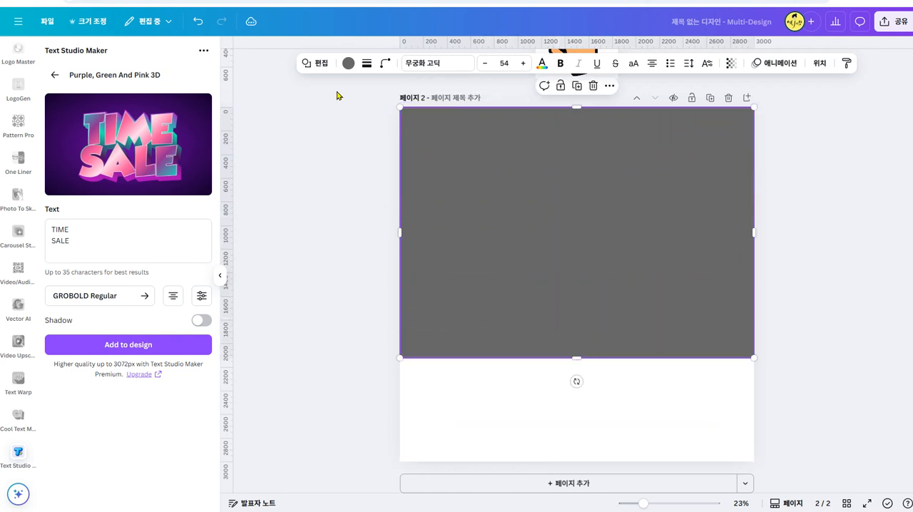
click(348, 65)
click(83, 127)
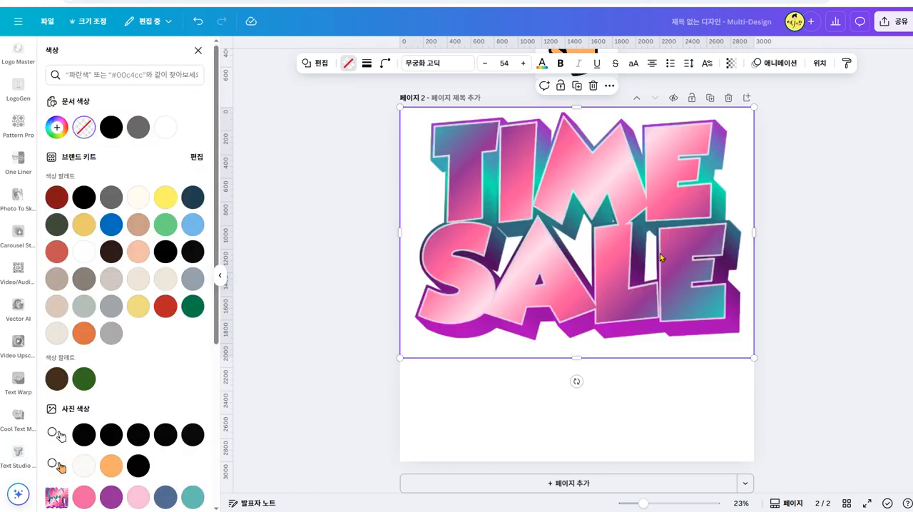
- Shorten the transparent rectangle from below so it ends just under the TIME SALE text, at about 2000 px high
click(807, 145)
click(708, 258)
drag(580, 359, 578, 346)
drag(575, 107, 575, 108)
click(790, 200)
- Select the TIME SALE text together with the transparent rectangle and look at the option for downloading the selection
drag(790, 107, 367, 363)
right_click(569, 268)
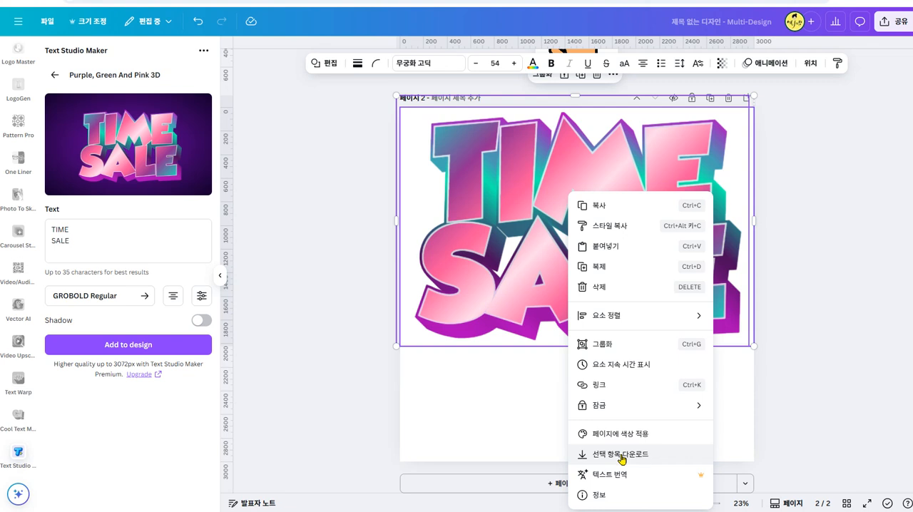
click(825, 310)
click(618, 226)
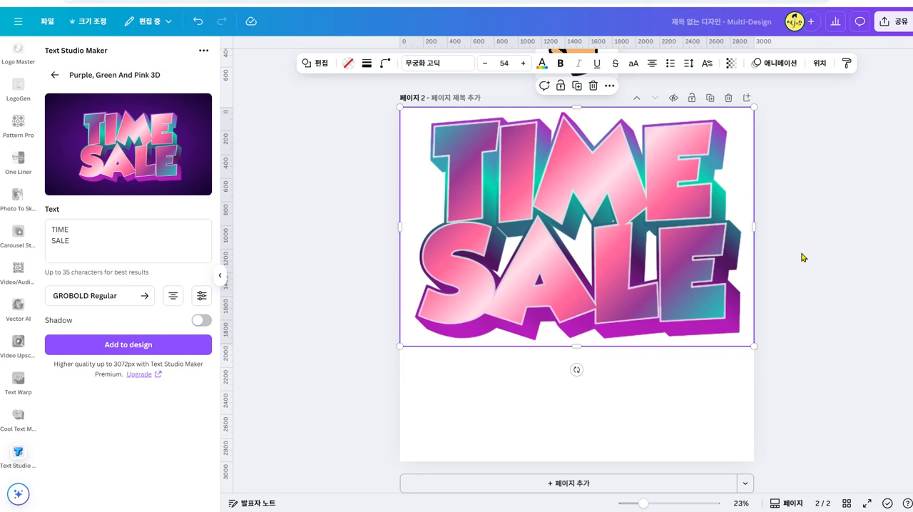
- Create a resized copy of the TIME SALE page with a custom size of 700 × 700 px
scroll(804, 257, up, 1)
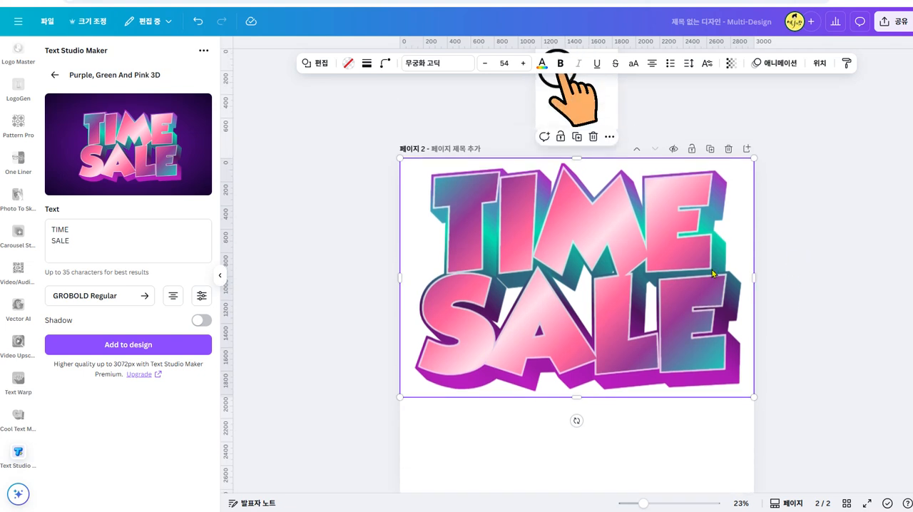
click(222, 282)
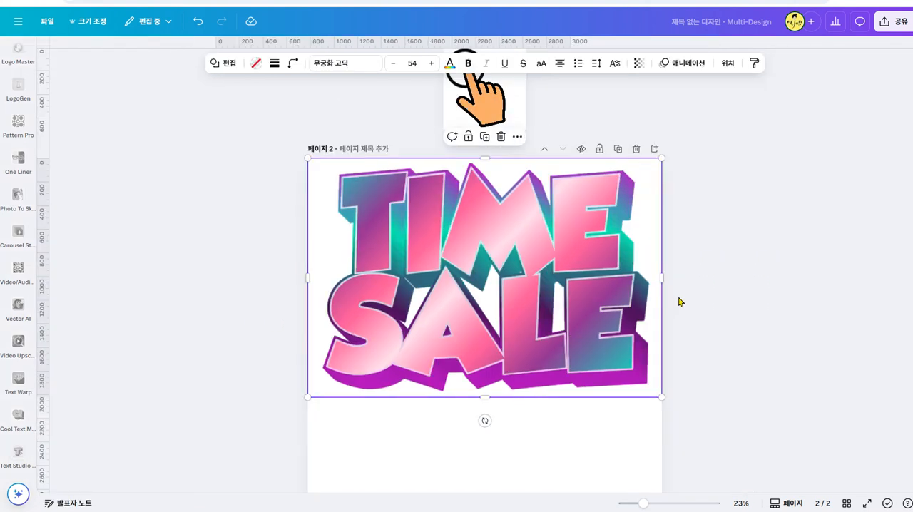
click(558, 428)
right_click(557, 429)
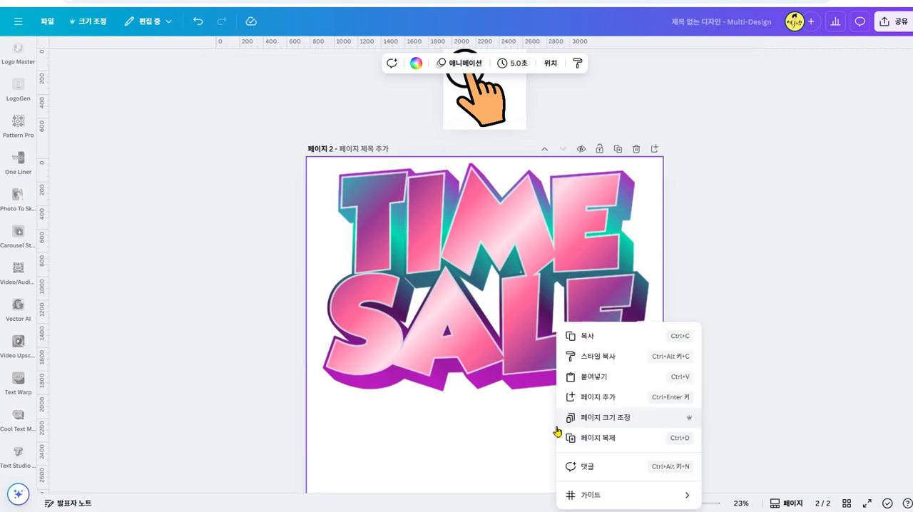
click(624, 419)
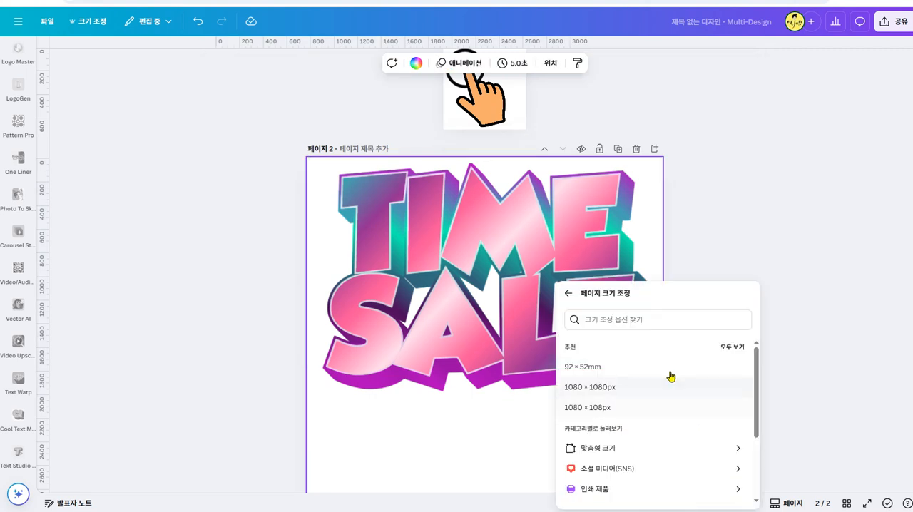
click(674, 448)
scroll(674, 431, down, 5)
scroll(733, 418, up, 5)
click(590, 362)
drag(595, 357, 564, 364)
text(700)
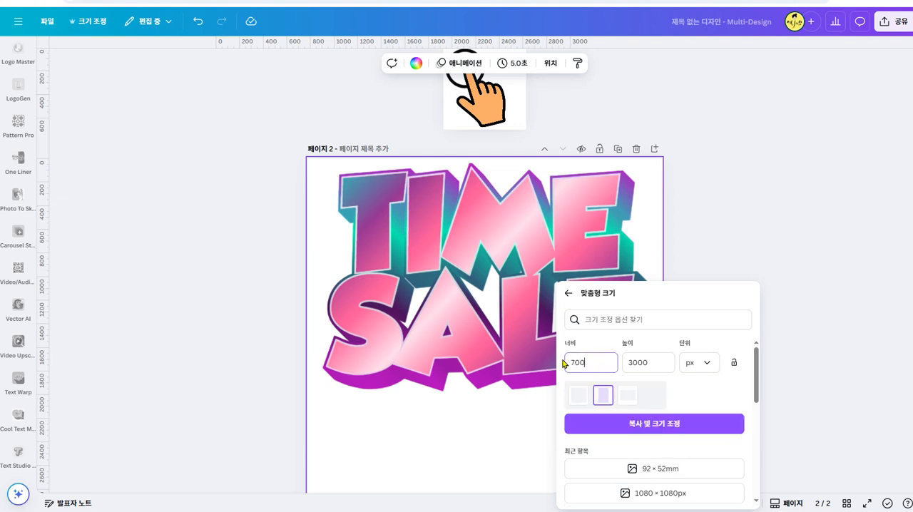
click(664, 359)
drag(664, 358, 613, 361)
text(700)
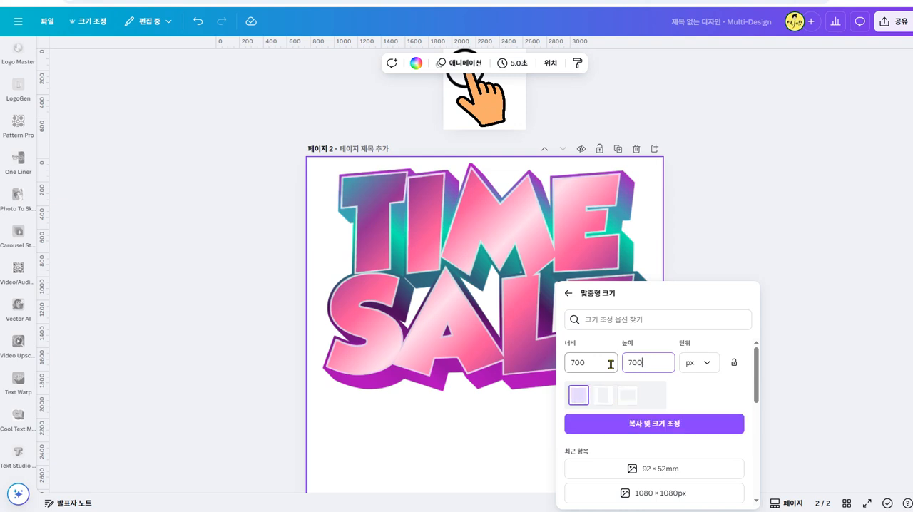
click(683, 430)
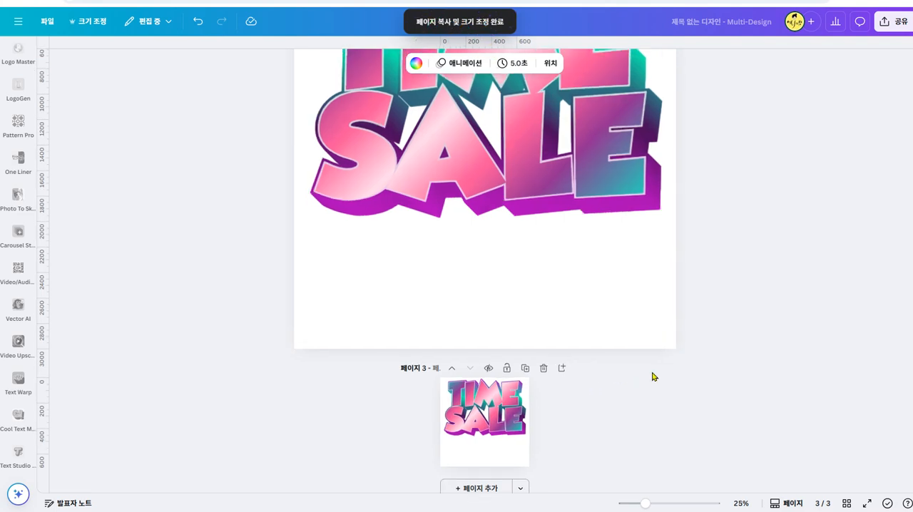
- Delete the original 3000 × 3000 px TIME SALE page
scroll(575, 347, up, 10)
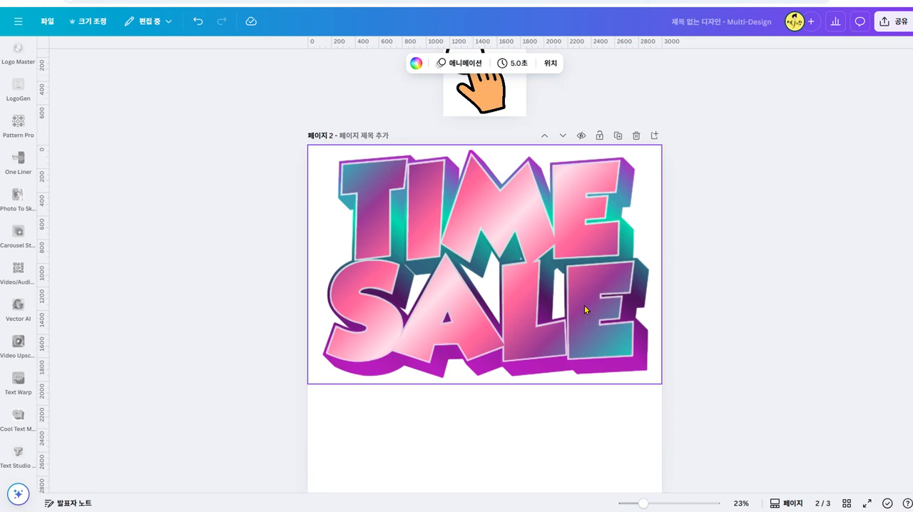
click(636, 136)
- Apply the 펄스 and 흔들흔들 움직이기 animation effects to the transparent rectangle over the TIME SALE text and reopen the 펄스 settings
click(609, 299)
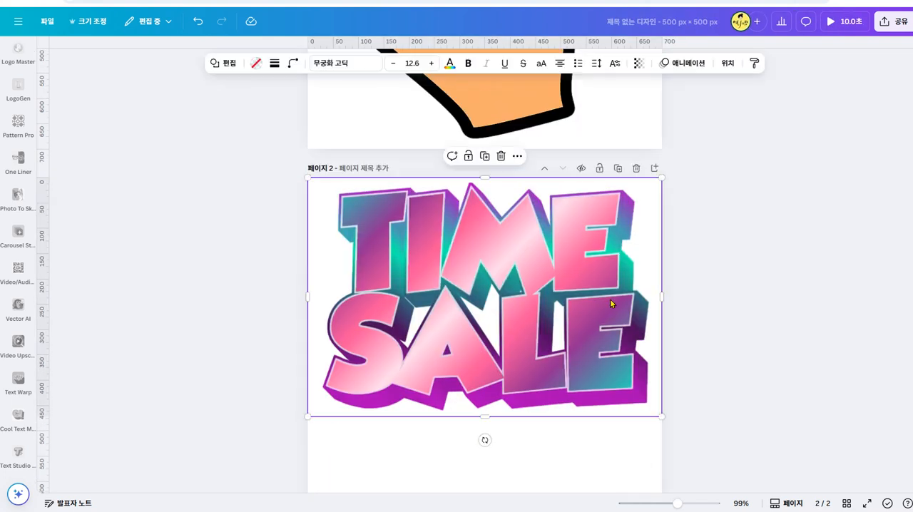
click(690, 65)
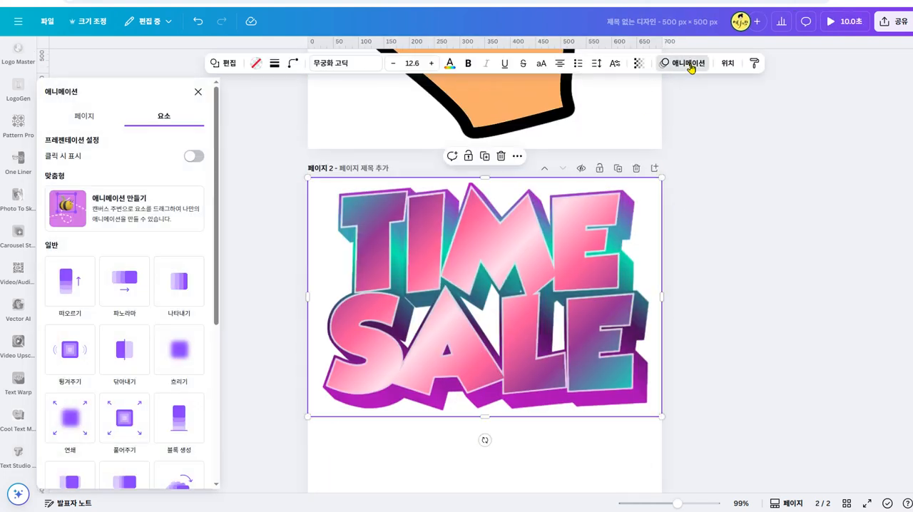
scroll(198, 374, down, 2)
scroll(155, 385, down, 3)
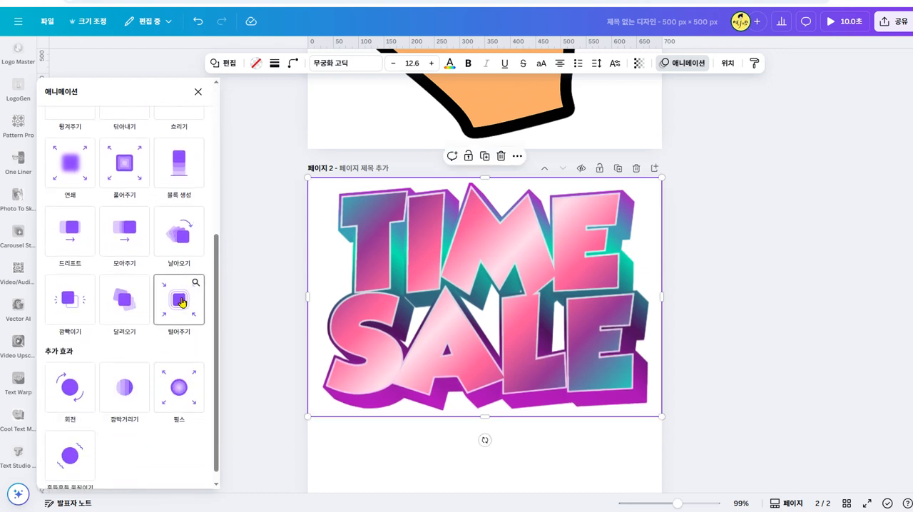
scroll(175, 342, down, 1)
click(172, 380)
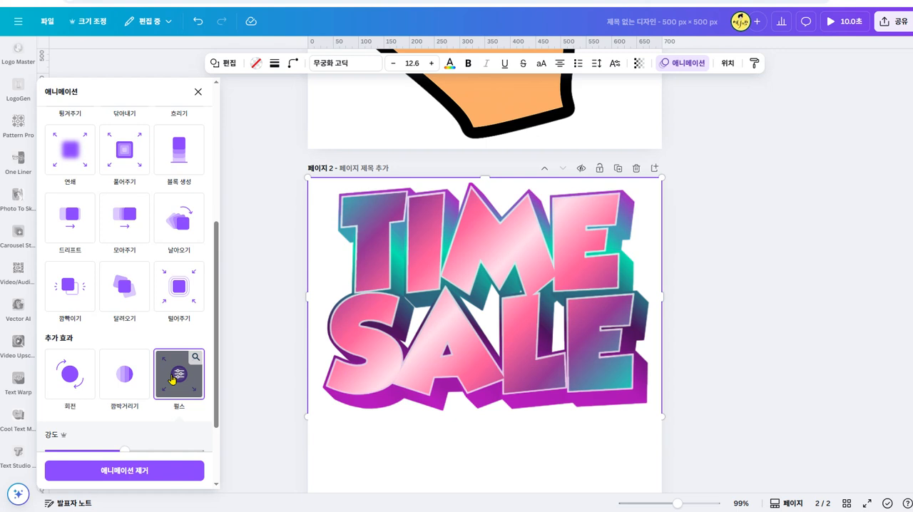
scroll(149, 428, down, 2)
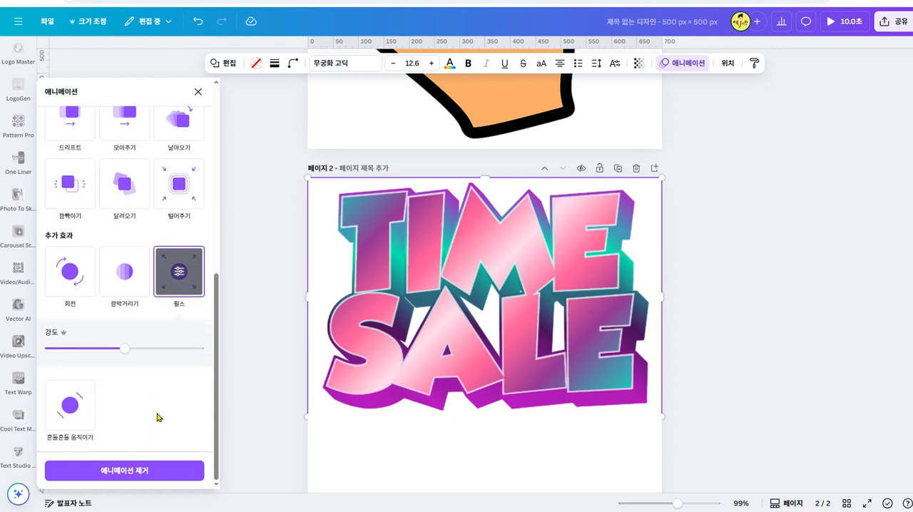
click(86, 413)
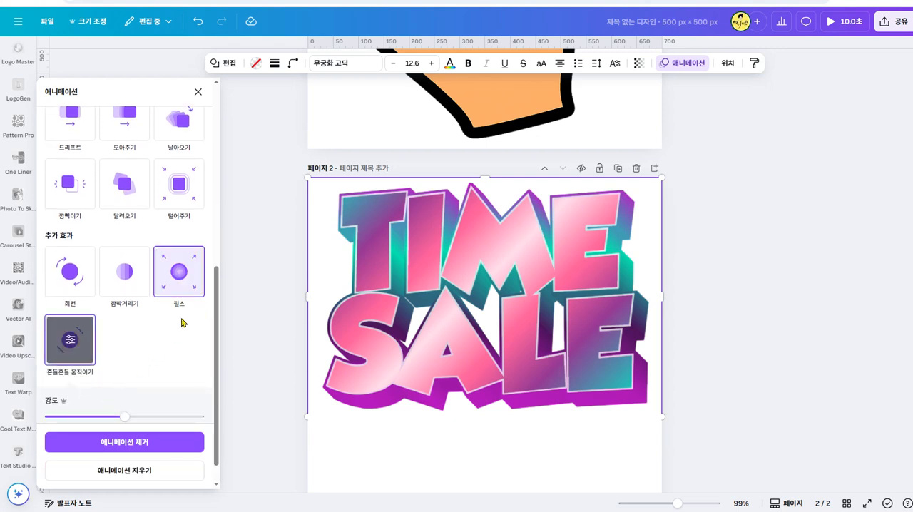
click(179, 271)
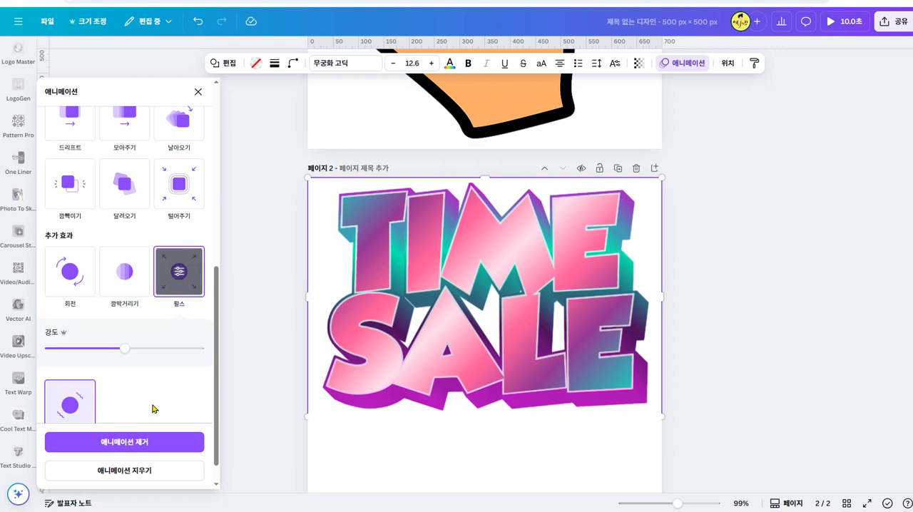
- Adjust the 펄스 intensity of the transparent rectangle and move the rectangle down off the TIME SALE text
drag(123, 350, 160, 349)
click(117, 350)
click(697, 276)
click(561, 319)
drag(520, 338, 730, 351)
click(791, 169)
drag(657, 333, 512, 468)
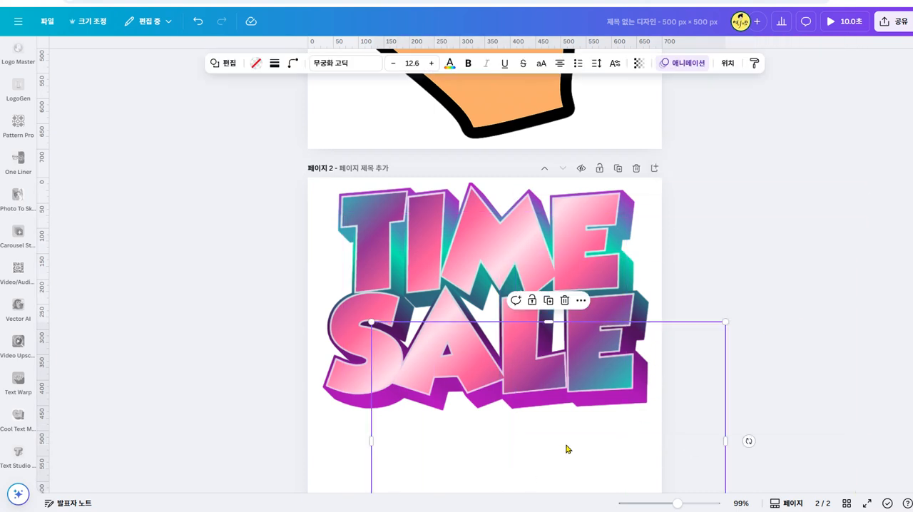
scroll(652, 386, down, 2)
drag(578, 348, 570, 457)
- Apply the 펄스 animation effect directly to the TIME SALE text graphic
click(569, 251)
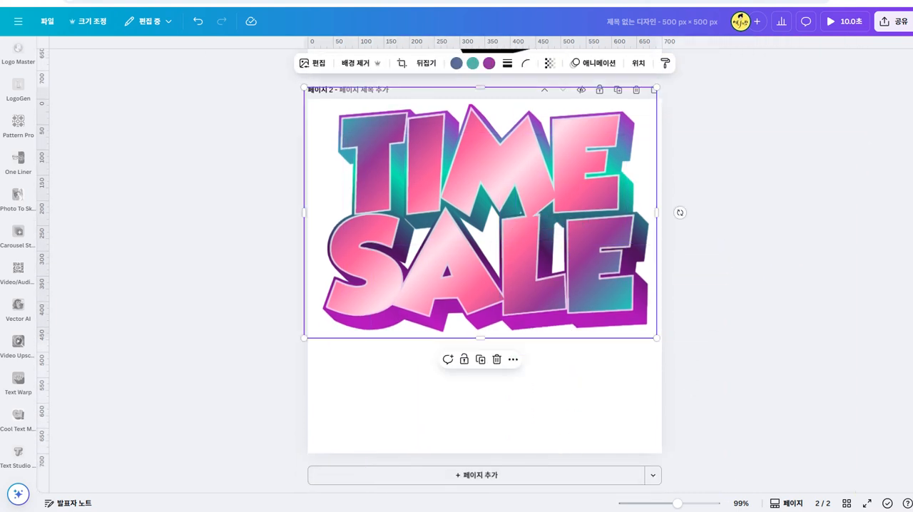
click(604, 65)
scroll(132, 363, down, 4)
scroll(136, 353, down, 5)
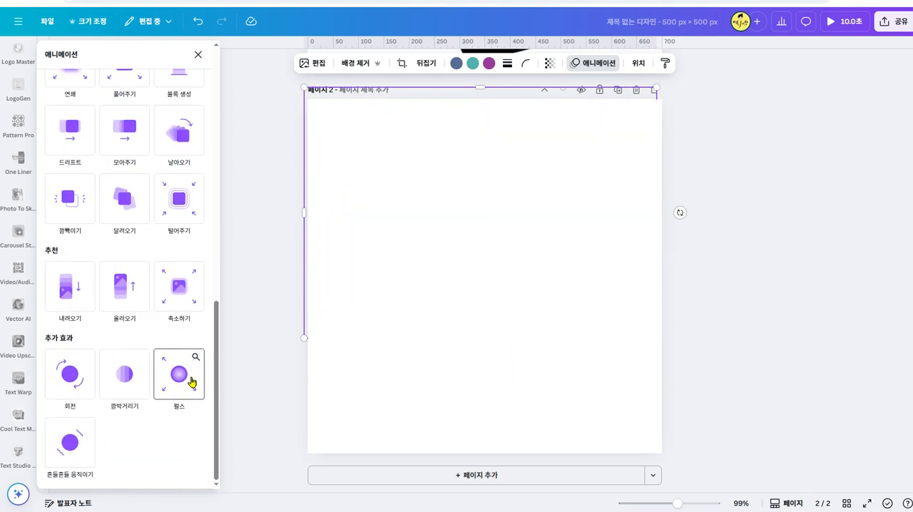
click(191, 383)
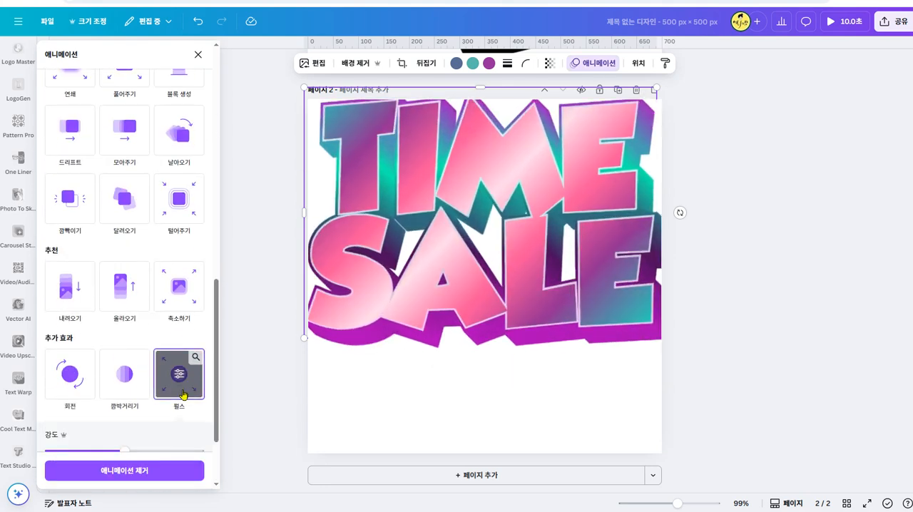
- Set the 펄스 effect's 강도 on the TIME SALE graphic to about three quarters of its range
scroll(176, 416, down, 2)
click(190, 349)
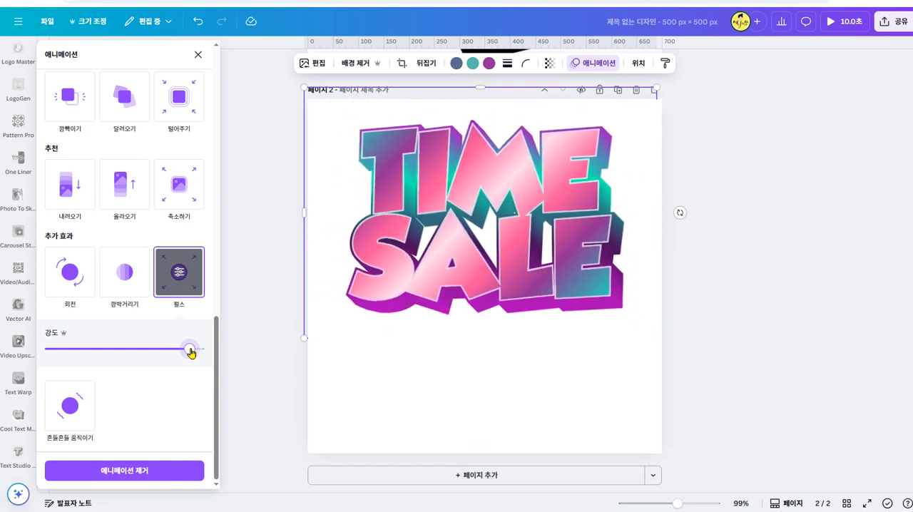
drag(189, 349, 163, 351)
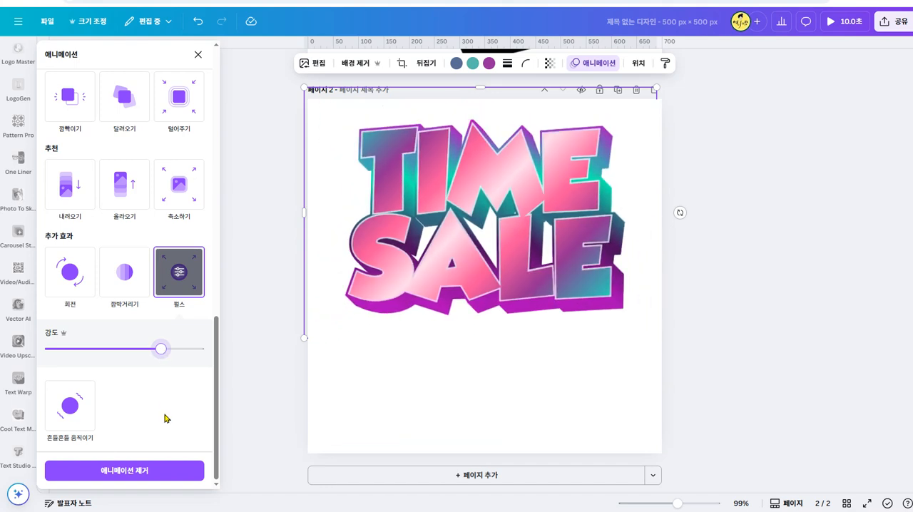
- Try adding the 흔들흔들 움직이기 effect to the TIME SALE graphic, and remove its animation
click(67, 415)
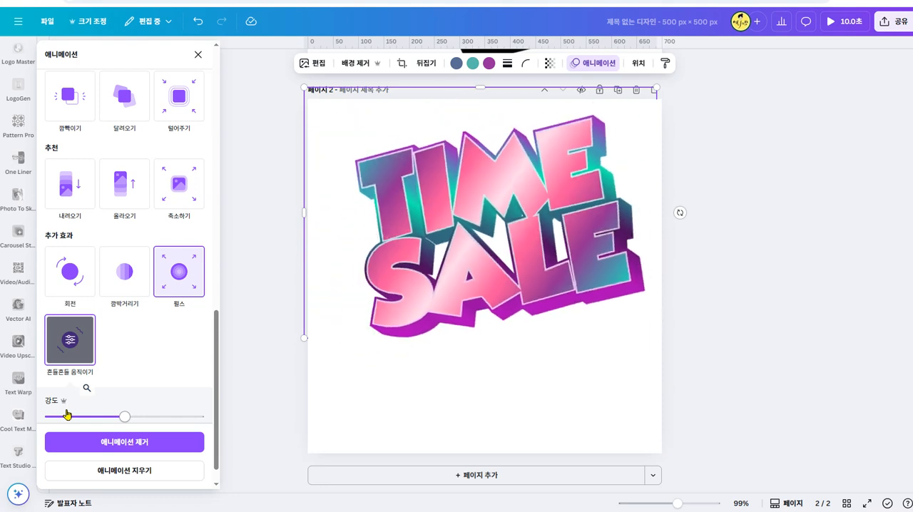
scroll(112, 369, down, 1)
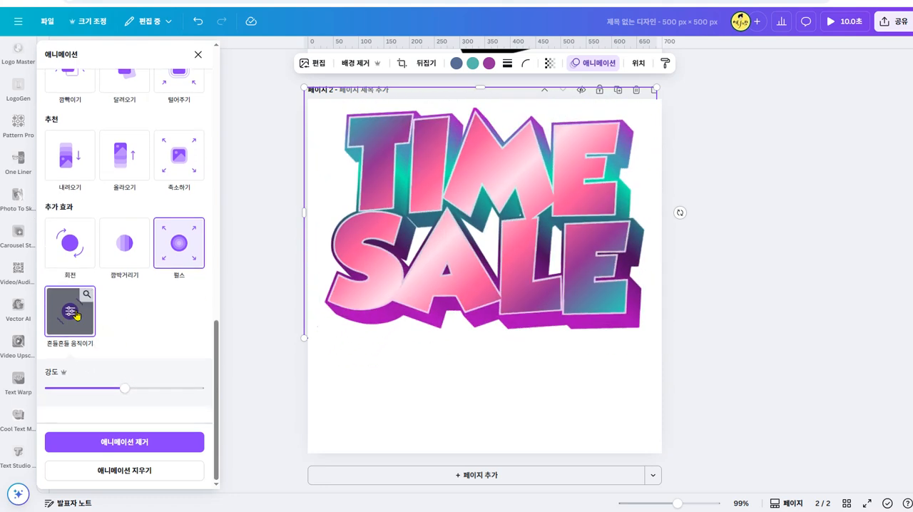
click(118, 442)
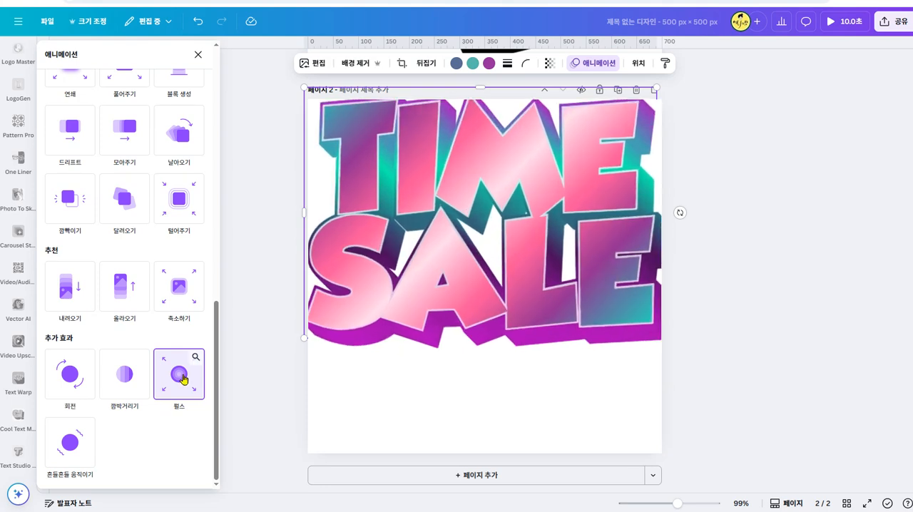
- Apply the 펄스 effect to the TIME SALE graphic again and add the 털어주기 animation
click(184, 379)
scroll(135, 364, up, 3)
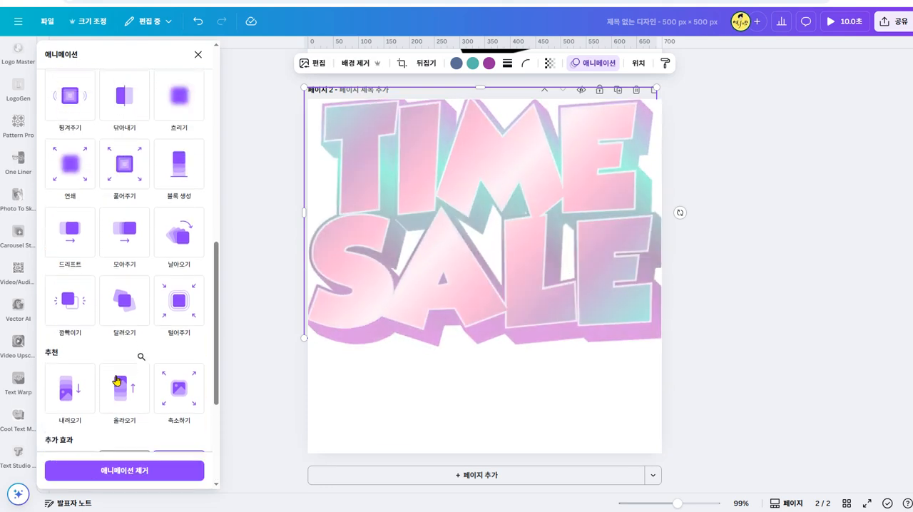
click(172, 311)
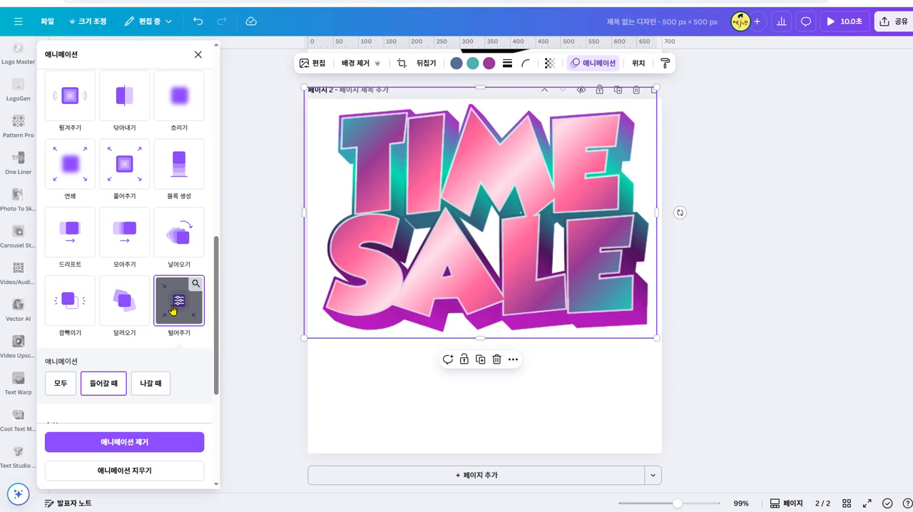
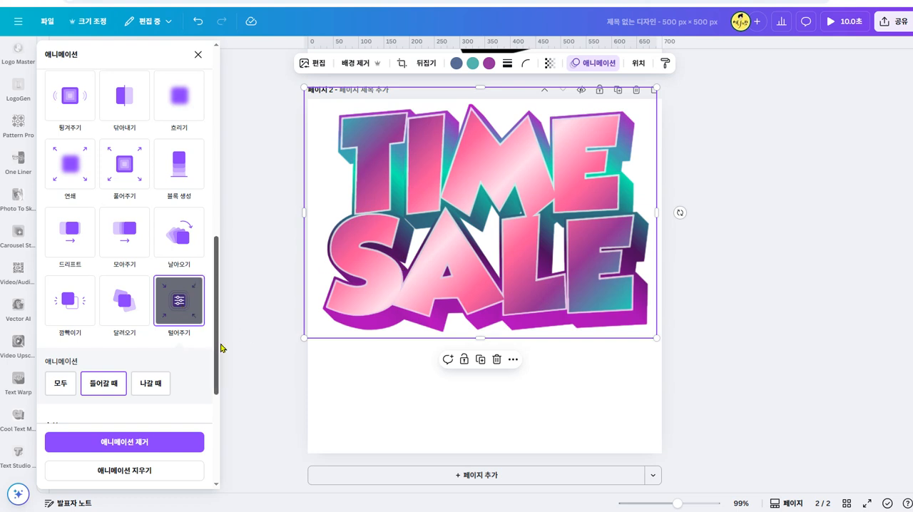
- Look through the animation choices for the TIME SALE graphic and show the 펄스 effect's 강도 setting
scroll(192, 353, up, 7)
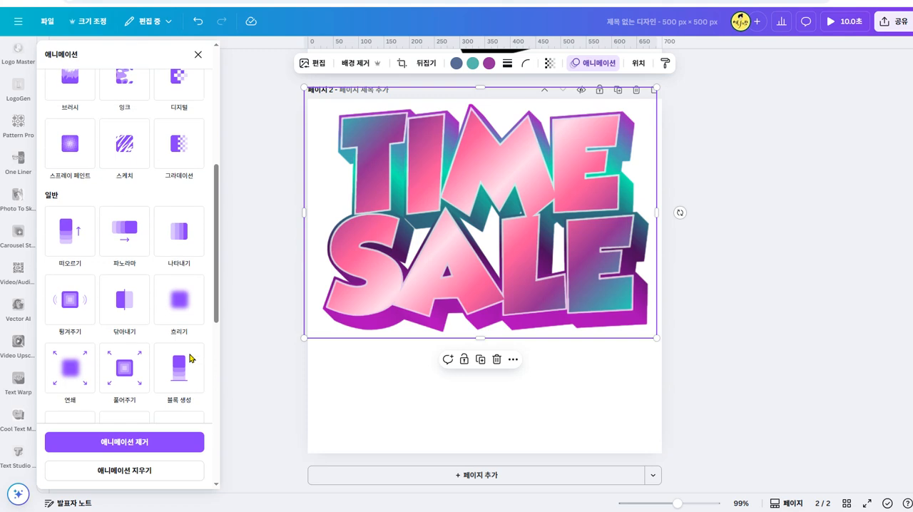
scroll(190, 358, up, 1)
scroll(190, 358, down, 2)
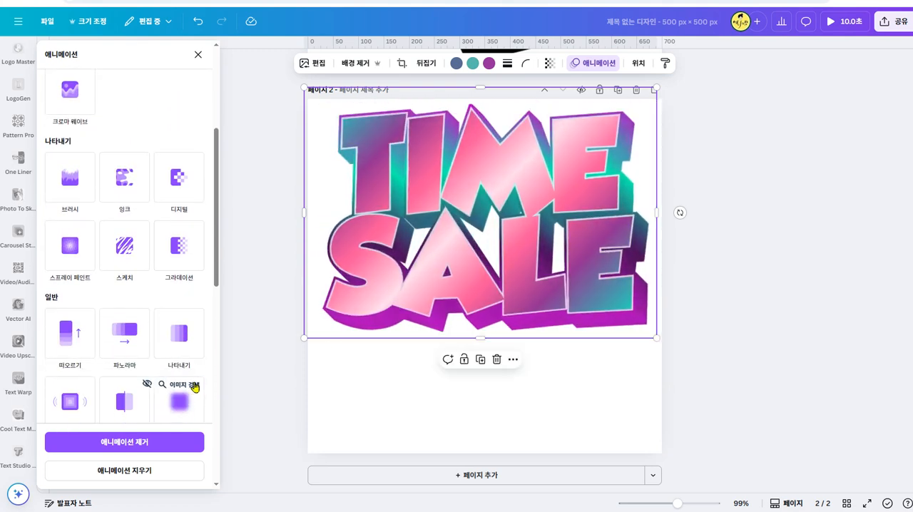
scroll(189, 385, down, 3)
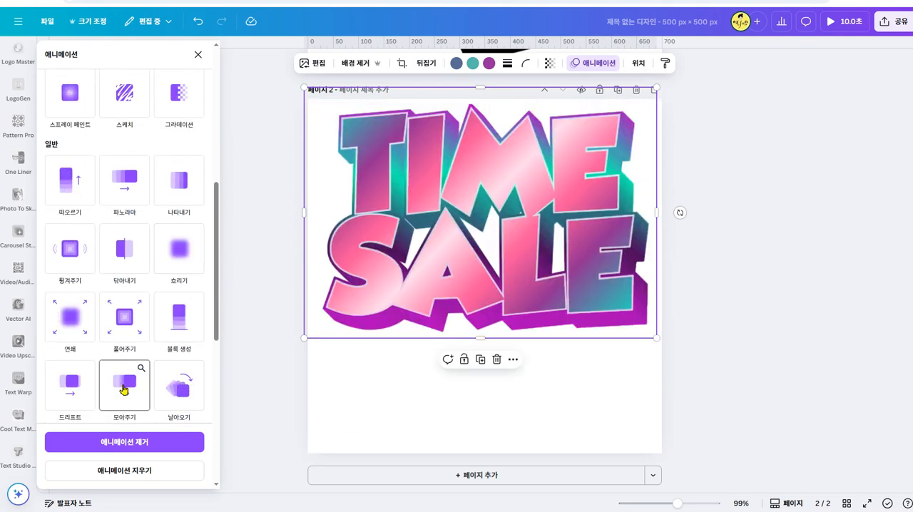
scroll(172, 396, down, 2)
click(171, 397)
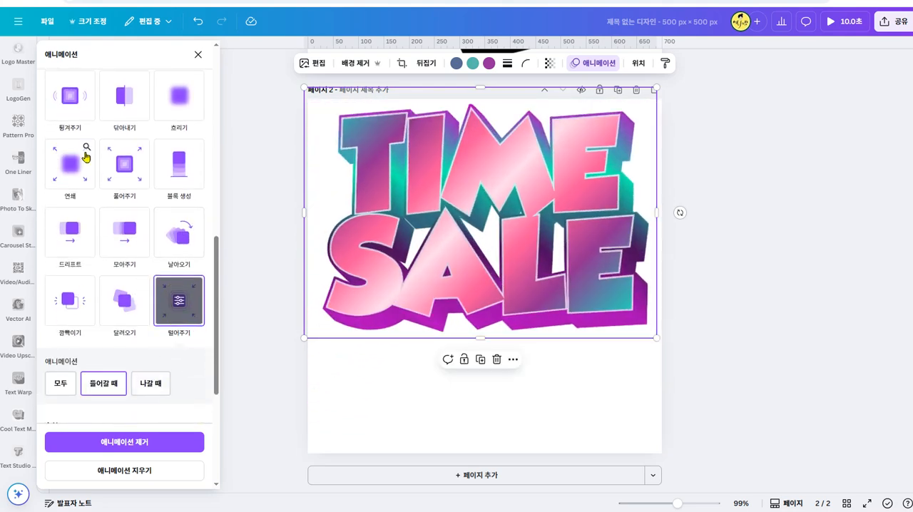
scroll(89, 276, down, 5)
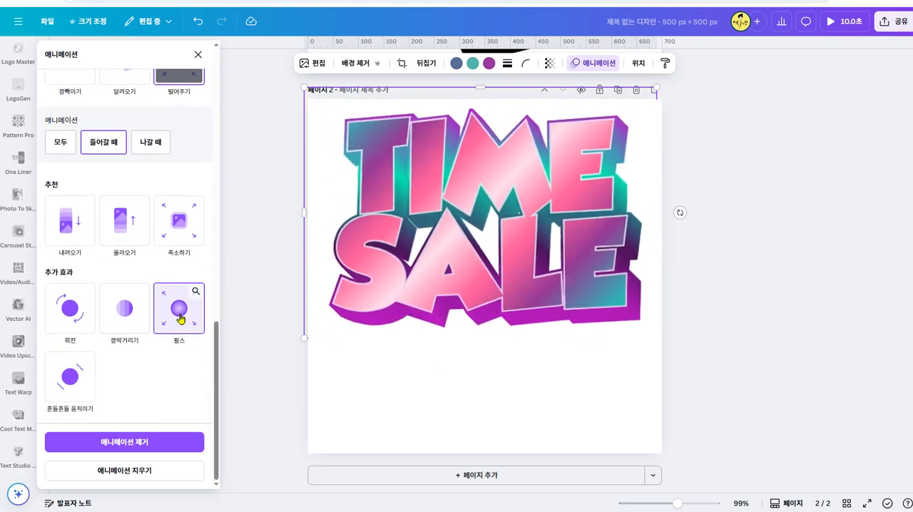
click(180, 318)
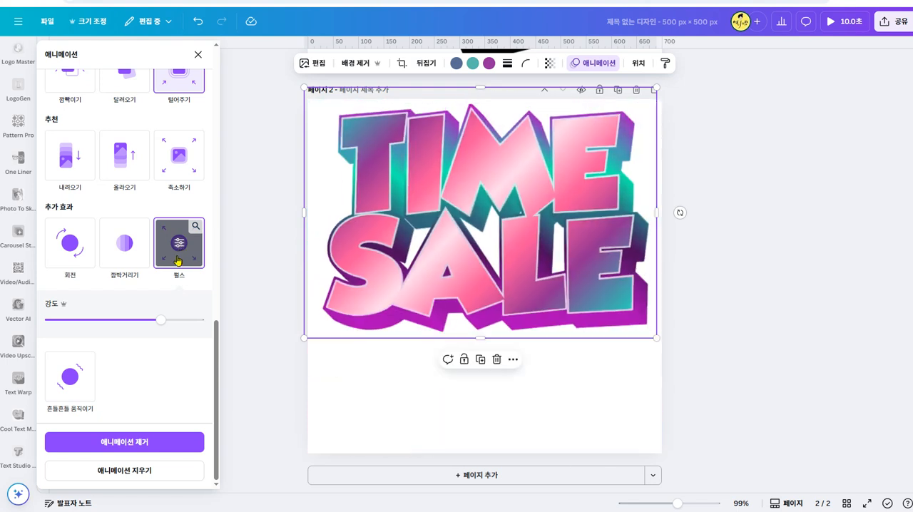
- Remove the animations from the TIME SALE graphic and apply only the 펄스 effect
scroll(178, 264, up, 3)
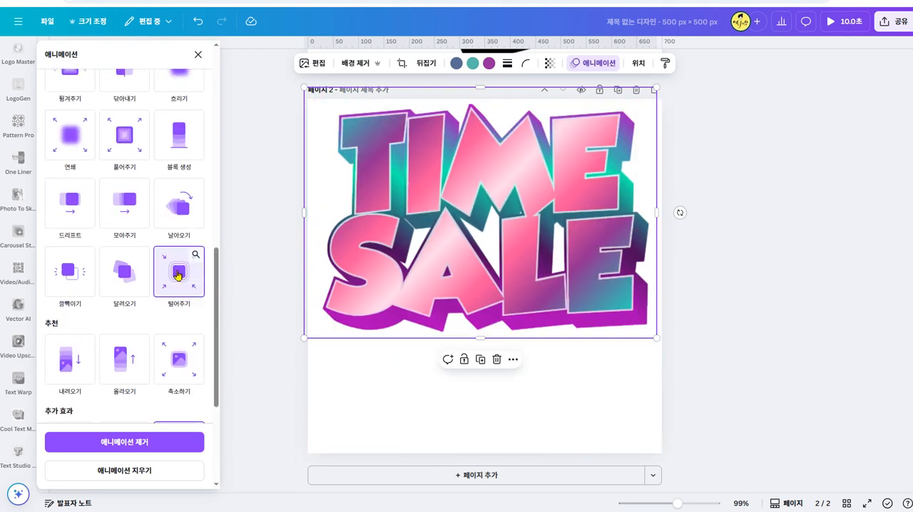
click(164, 442)
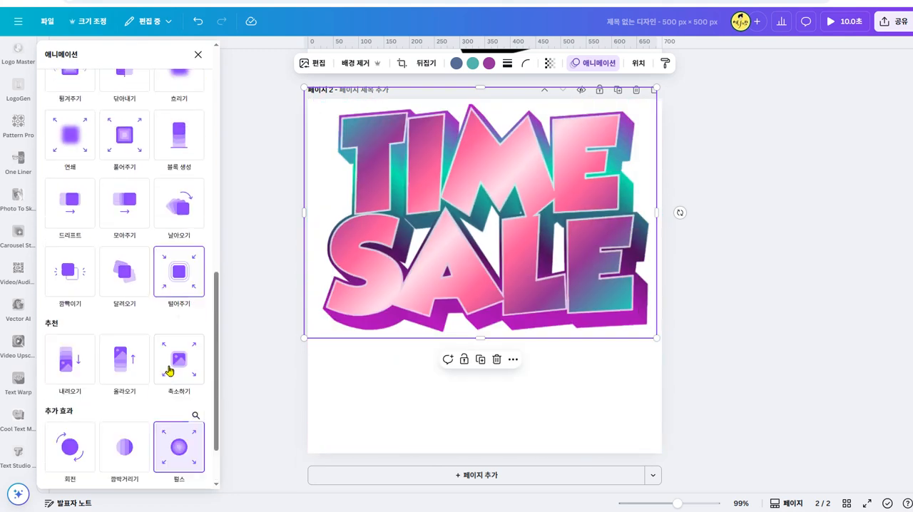
scroll(175, 360, down, 1)
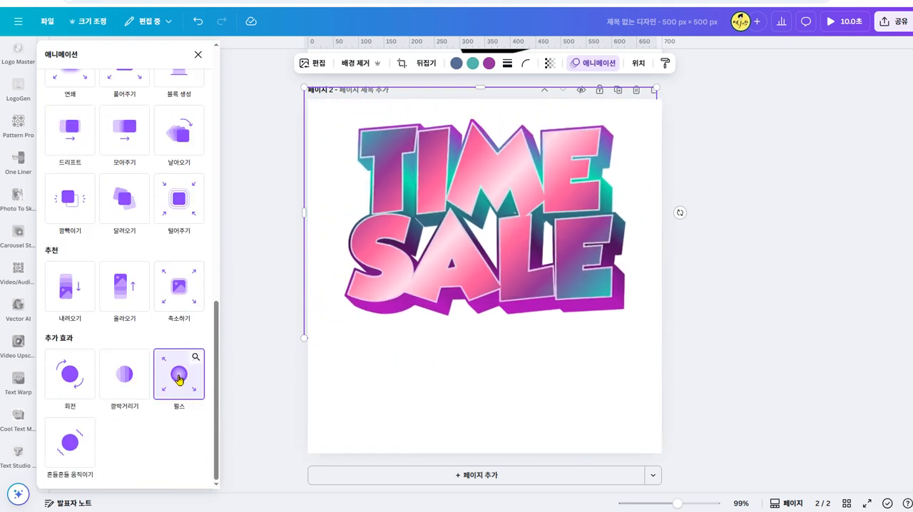
click(178, 376)
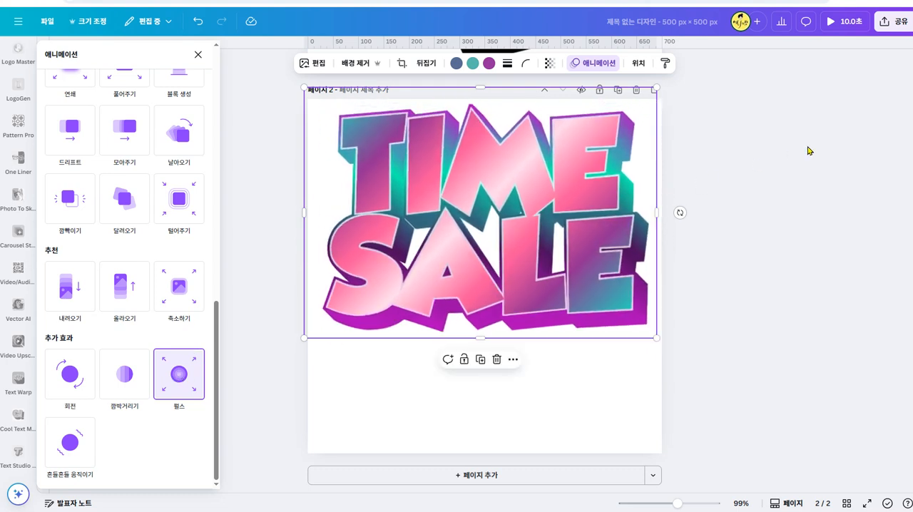
- Shrink the TIME SALE graphic so it leaves margins inside the page, and apply the 펄스 effect to it
click(561, 204)
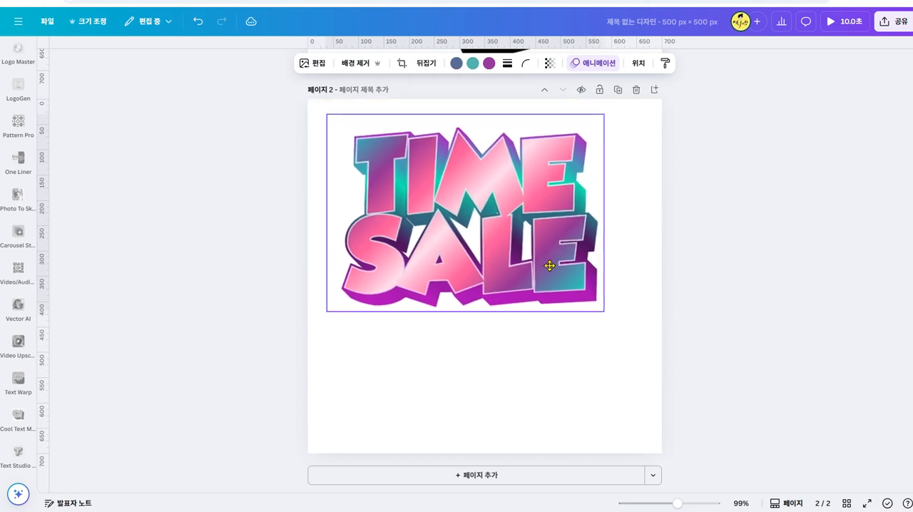
click(592, 63)
scroll(182, 356, down, 10)
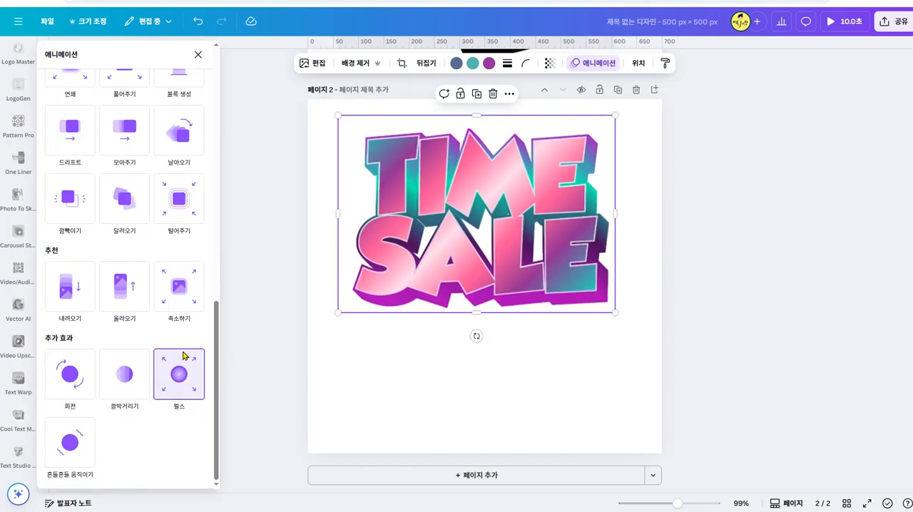
click(173, 376)
click(711, 276)
- Place the empty text box over the TIME SALE graphic and resize it to about 626 × 446 px as a surrounding frame
drag(563, 426, 540, 186)
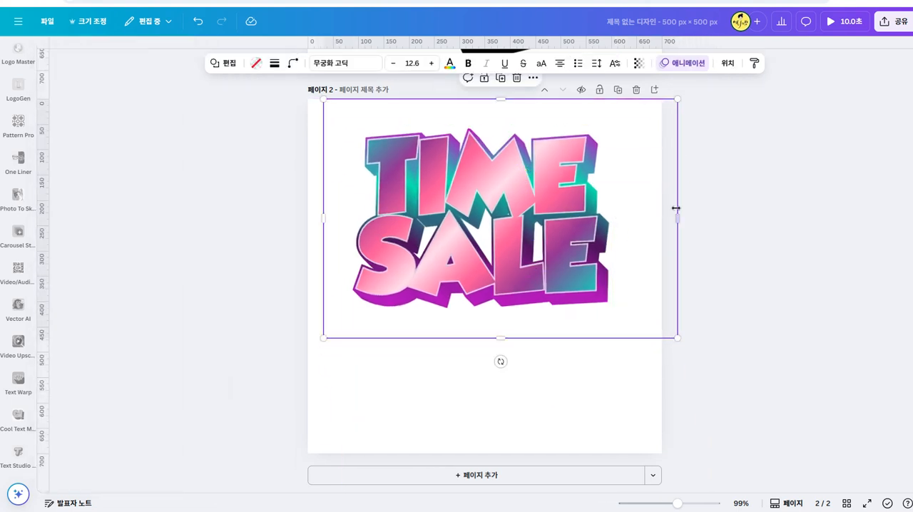
drag(681, 220, 640, 218)
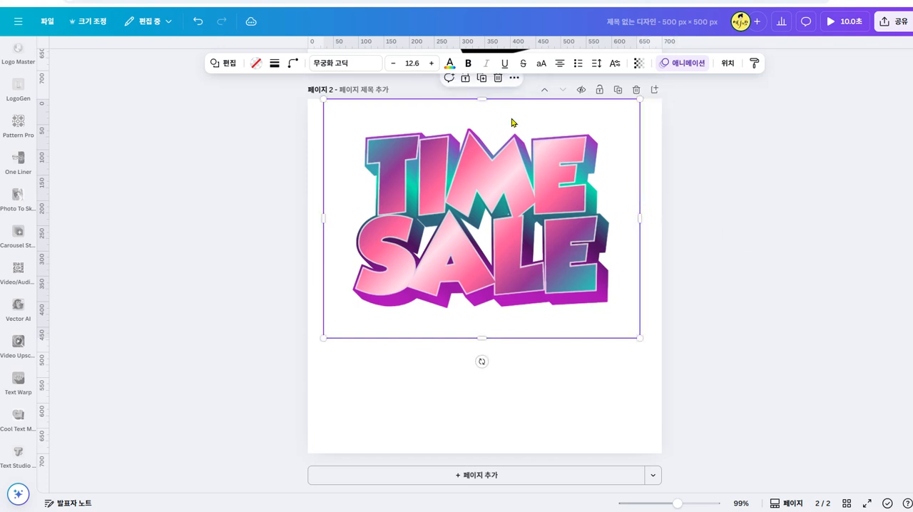
drag(498, 101, 498, 108)
drag(494, 333, 500, 331)
- Download the TIME SALE graphic together with its surrounding empty frame as a transparent GIF at size 1.2
drag(715, 108, 317, 338)
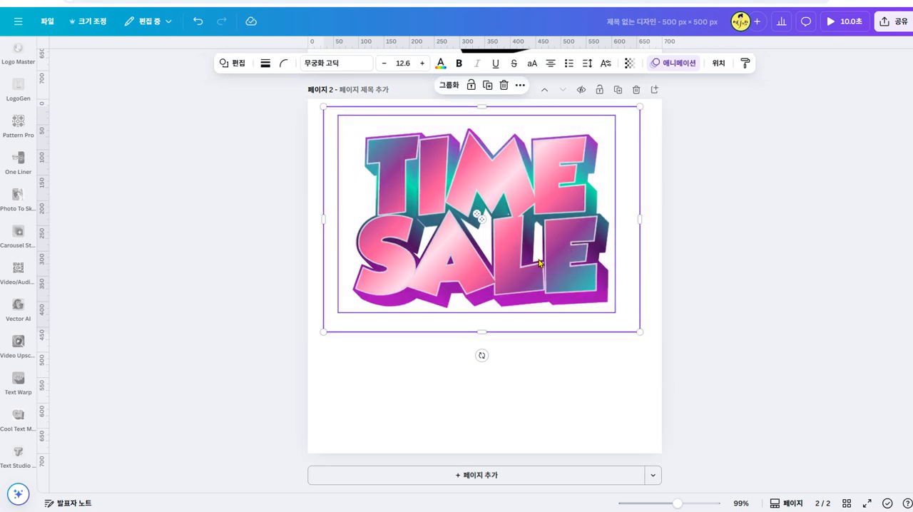
right_click(540, 263)
click(607, 454)
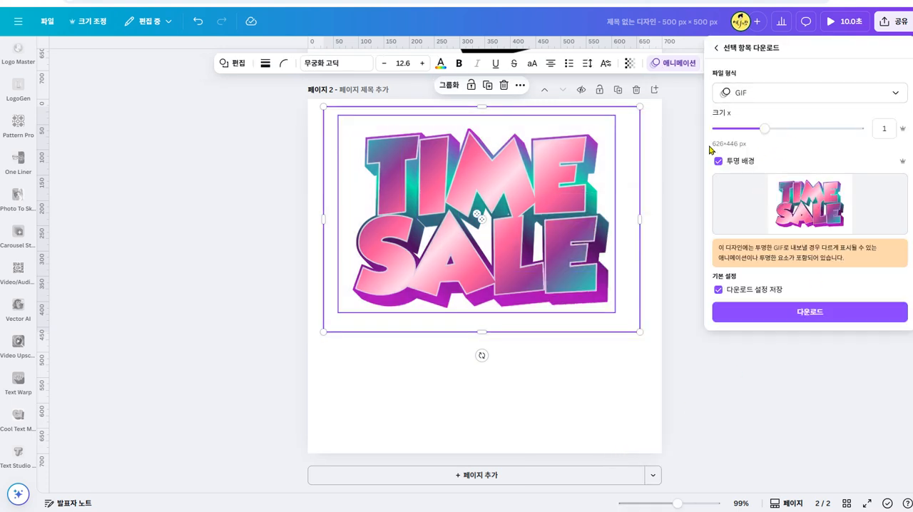
drag(765, 129, 776, 129)
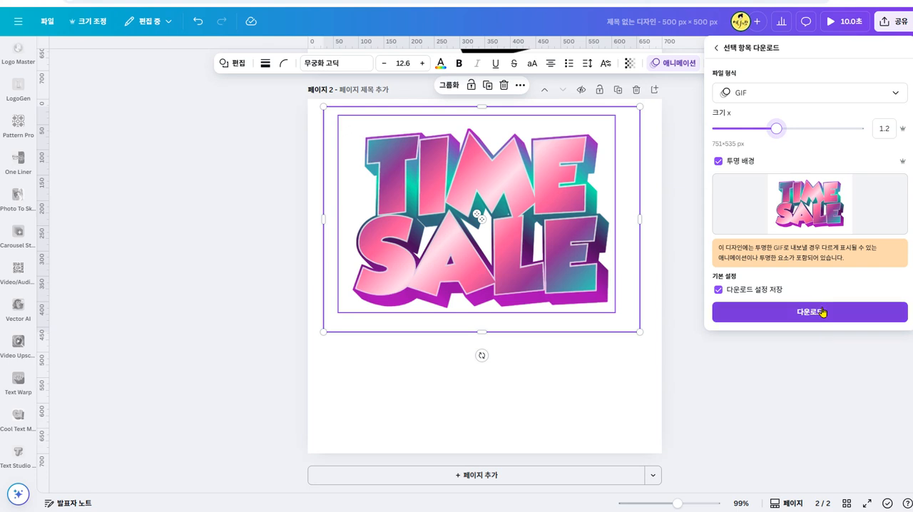
click(763, 316)
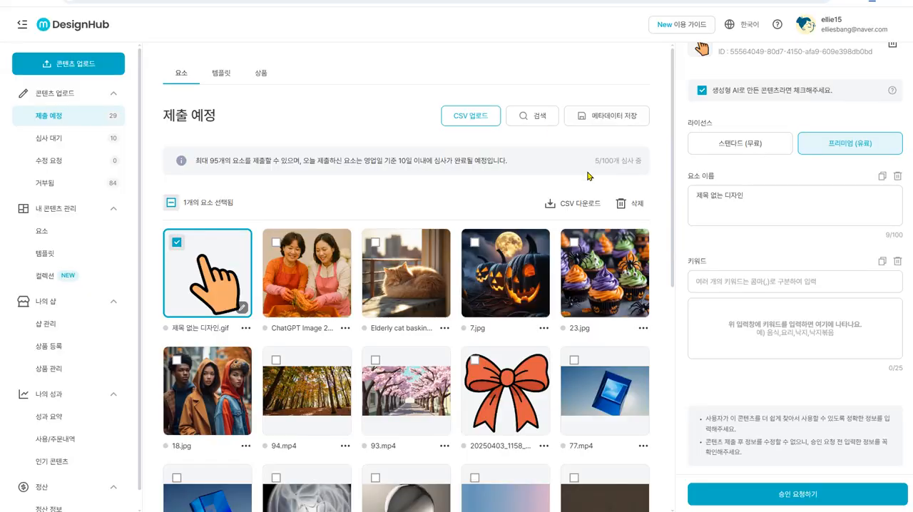
- Switch to DesignHub, start a new content upload without saving the pending changes, and bring up the 다운로드 folder
click(59, 67)
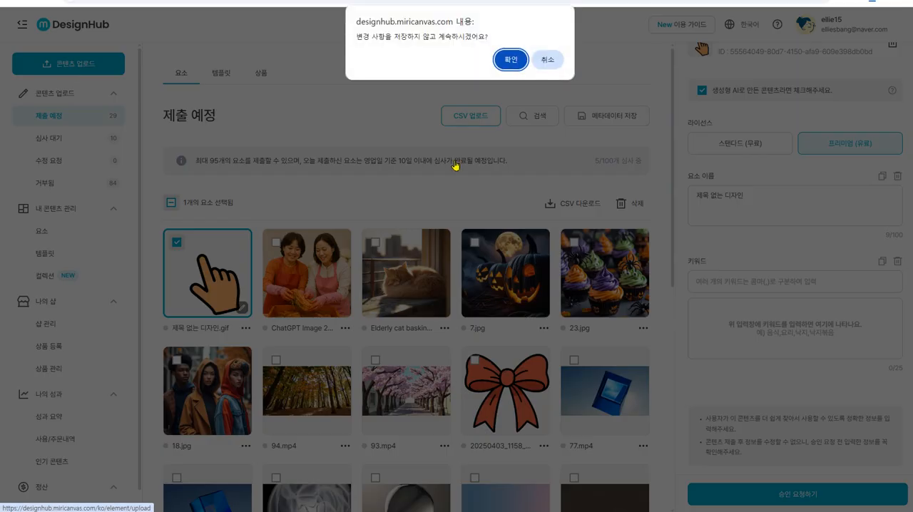
click(510, 60)
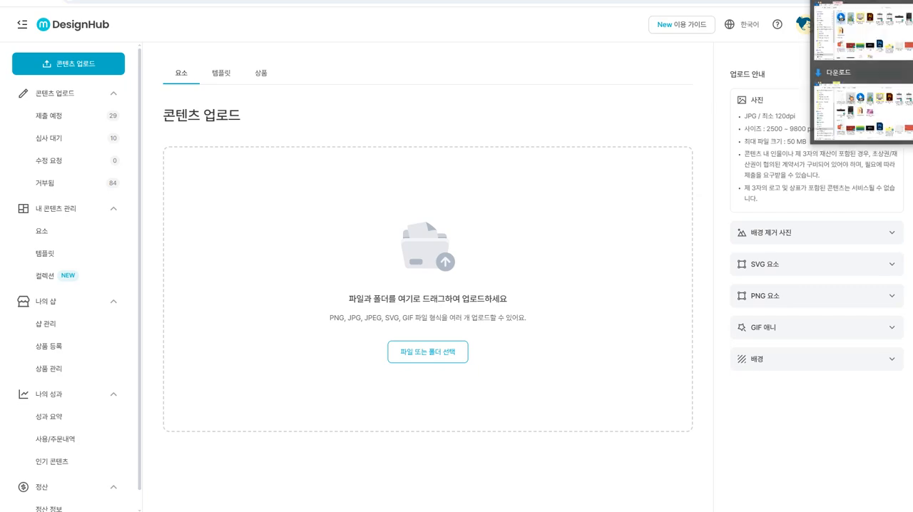
click(859, 110)
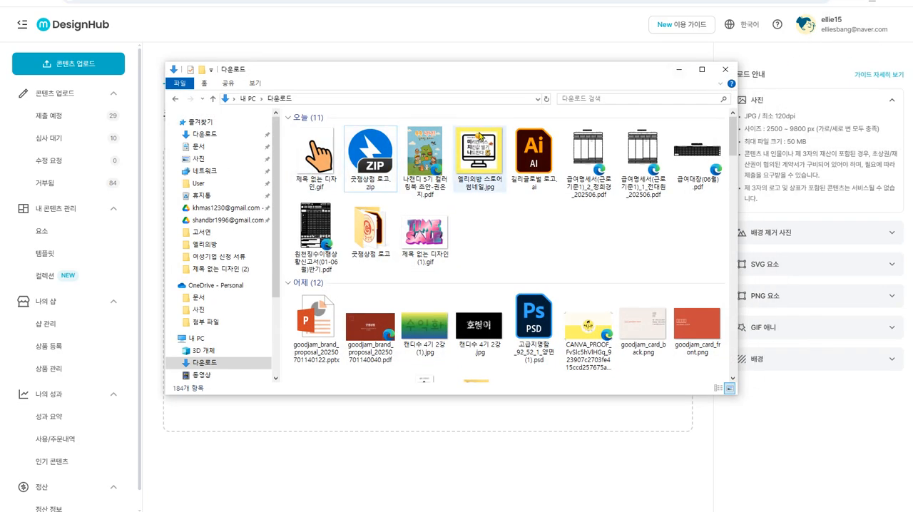
drag(526, 73, 645, 99)
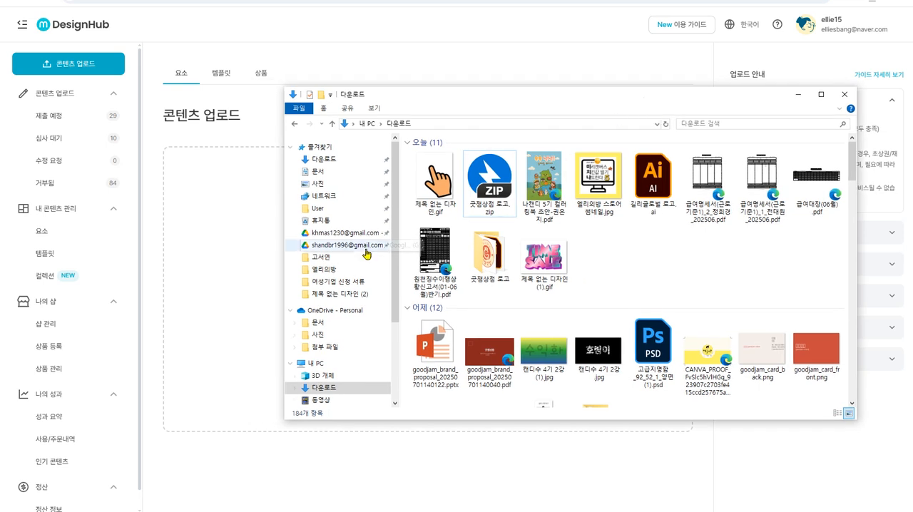
click(345, 161)
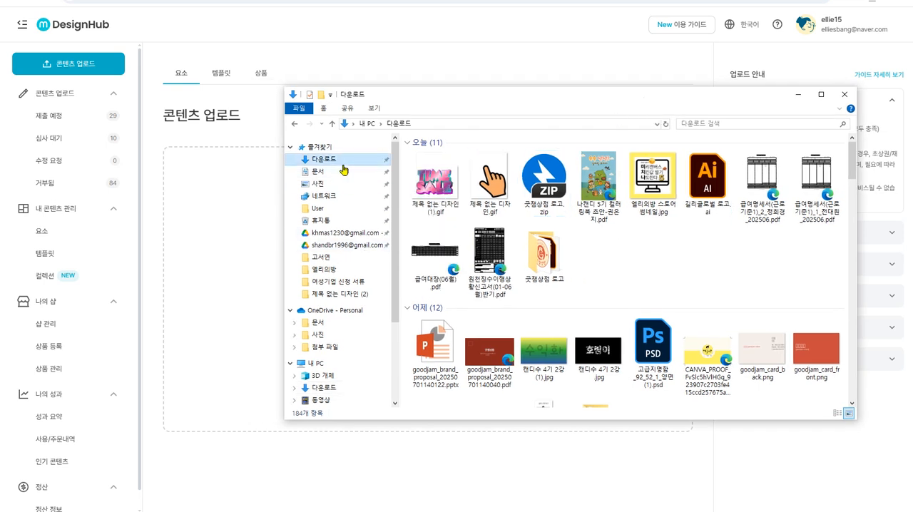
- Upload the TIME SALE file 제목 없는 디자인 (1).gif and continue to the 제출 예정 list
click(440, 191)
drag(440, 191, 244, 261)
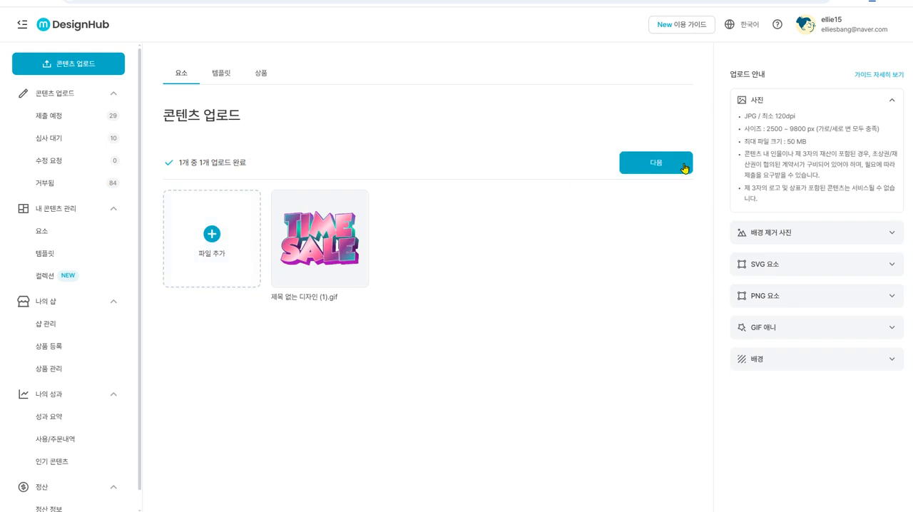
click(654, 175)
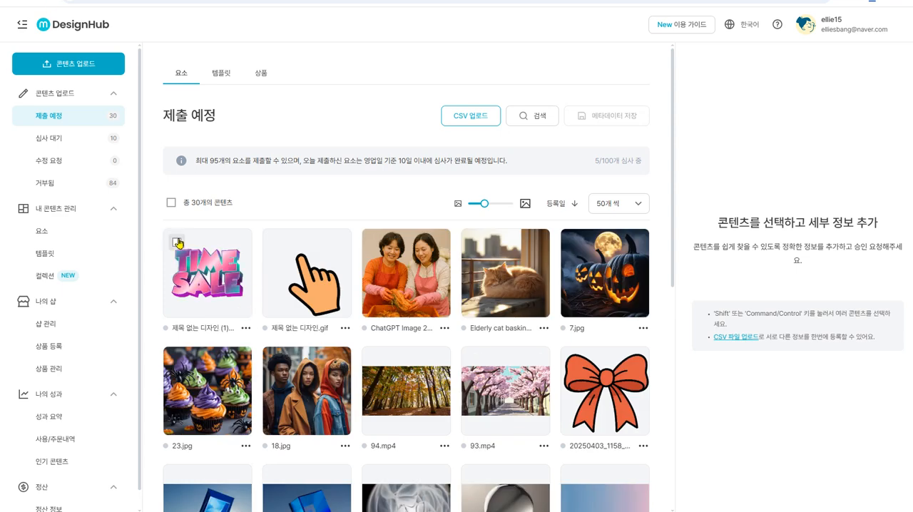
- Select only the pointing-finger GIF, mark it as generative AI content, and set its license to 프리미엄 (유료)
click(177, 243)
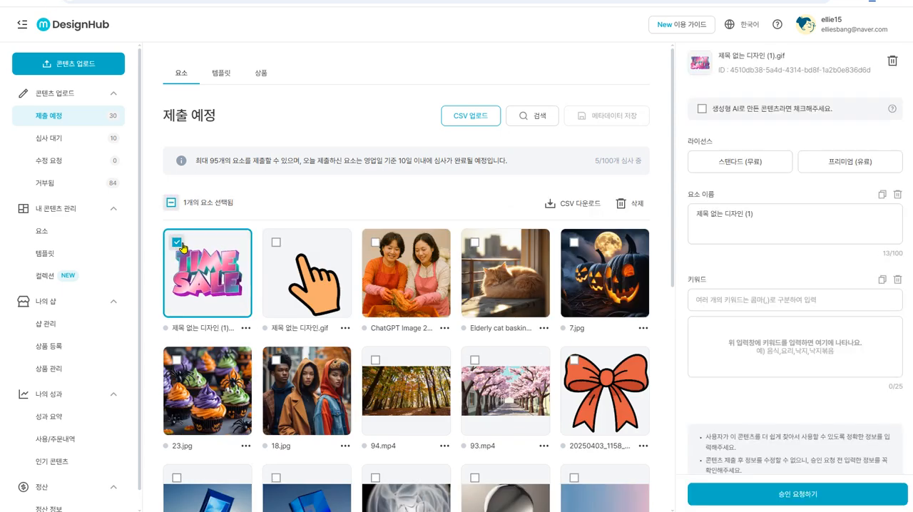
click(275, 243)
click(279, 246)
click(175, 246)
click(275, 244)
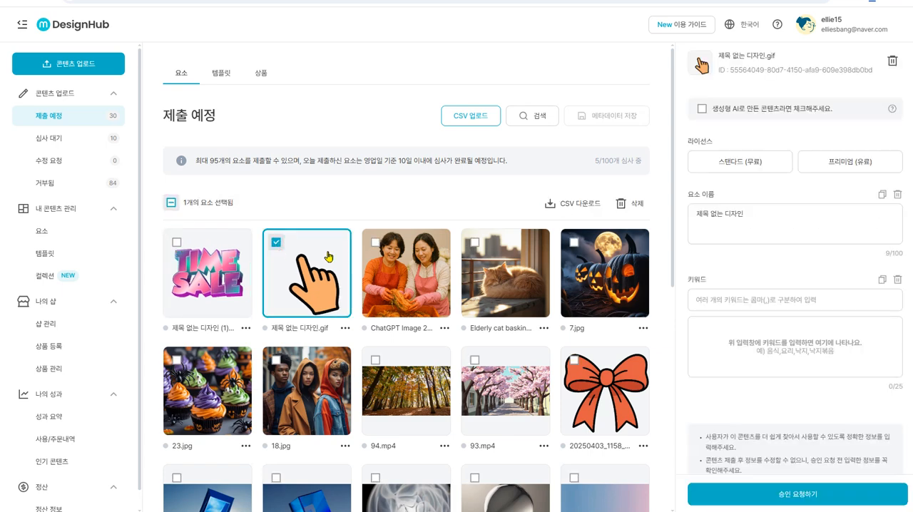
click(701, 109)
click(848, 167)
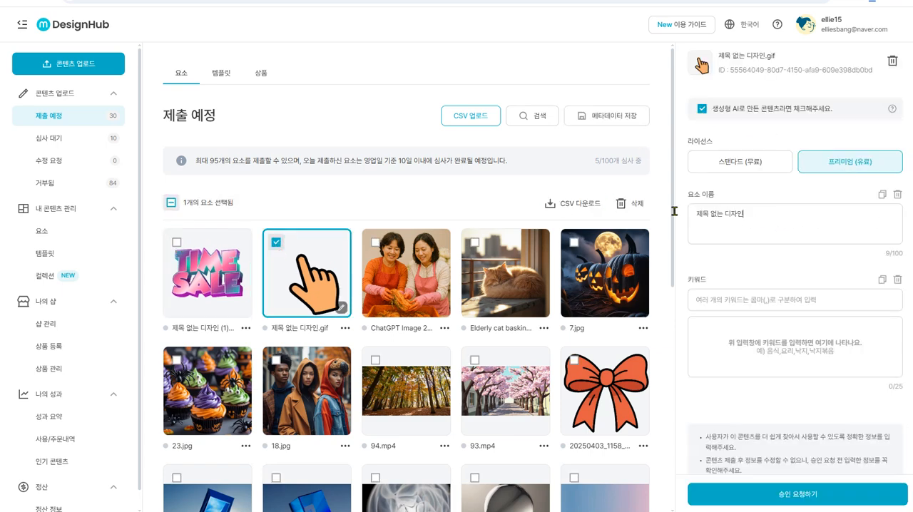
- Replace the finger GIF's element name with "클릭하는 손가락 gif"
drag(682, 214, 738, 211)
text(zmff)
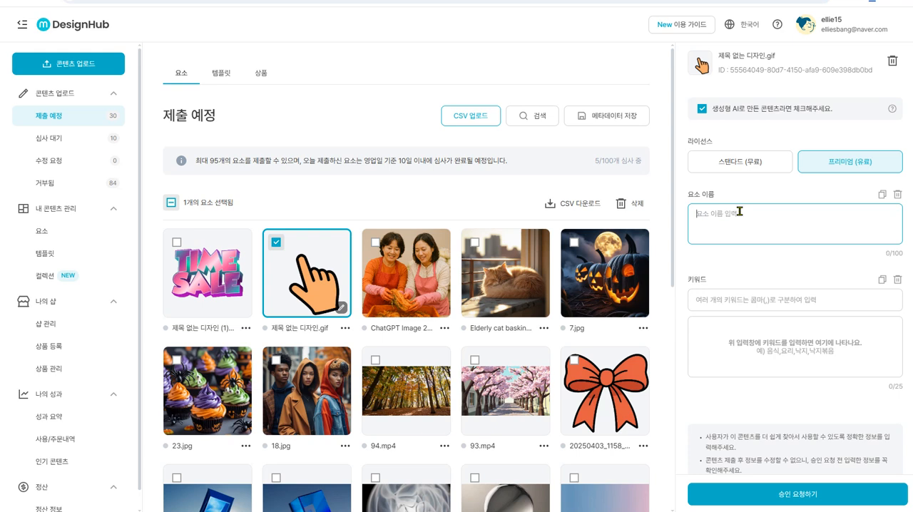
text(크)
- Copy the finger GIF's element name and add it as the keyword "클릭하는 손가락 gif"
drag(755, 215, 689, 217)
key(ctrl+c)
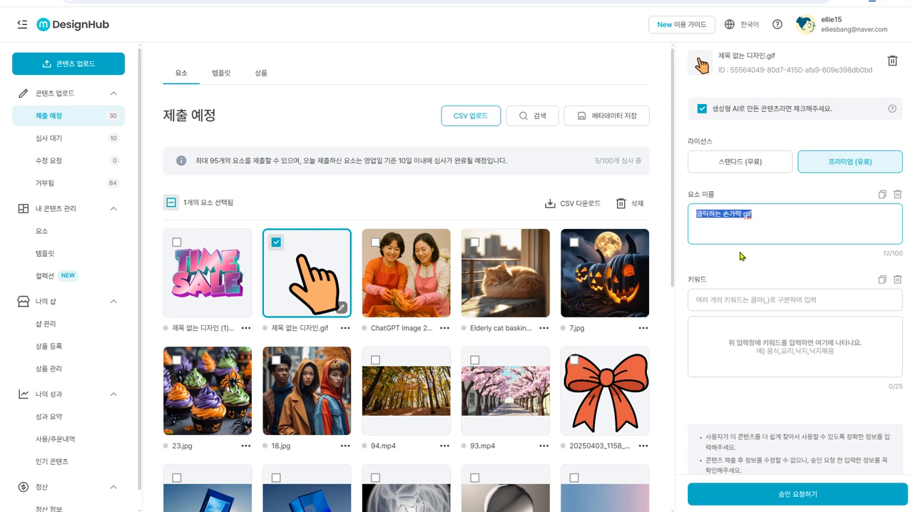
click(794, 299)
key(ctrl+v)
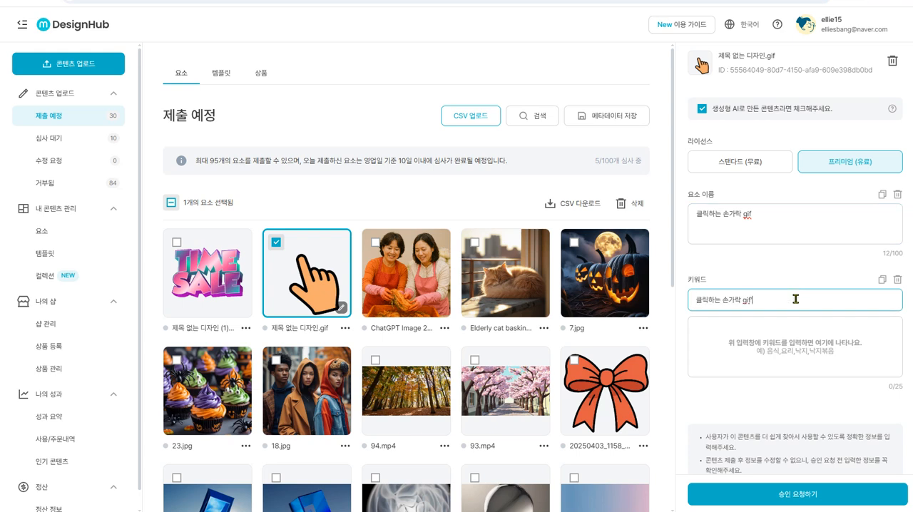
key(Return)
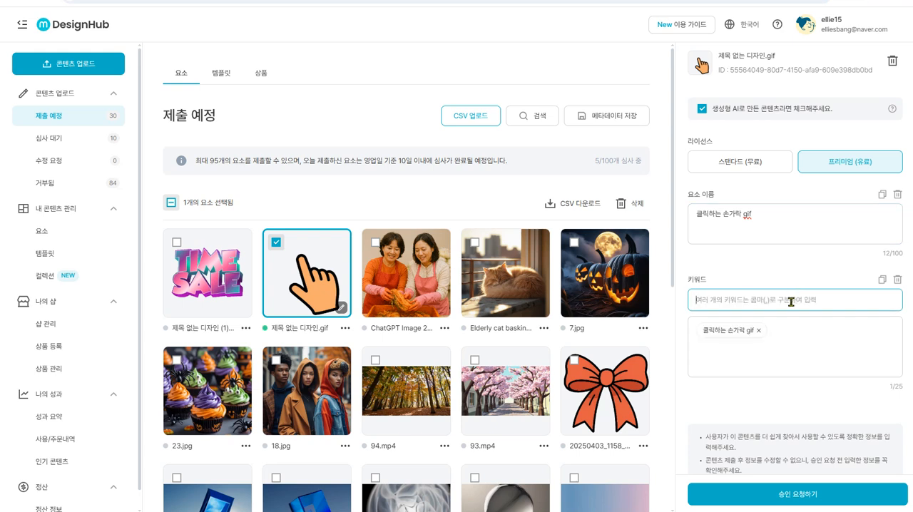
- Add the keywords 손가락, gif, 클릭 and 마우스클릭 to the finger GIF
text(th)
key(BackSpace)
key(BackSpace)
key(BackSpace)
text(손가락)
key(Return)
text(gif)
key(Return)
text(클릭)
key(Return)
text(마우스ㅋ릭)
key(Return)
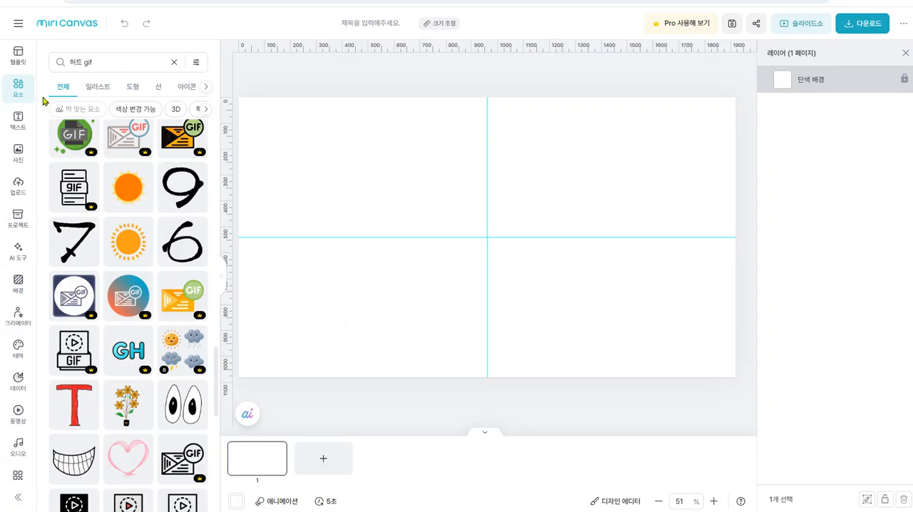
- Switch to MiriCanvas, search the elements for "클릭하는 손", and open the full keyword list of a clicking-hand element
click(124, 62)
text(클)
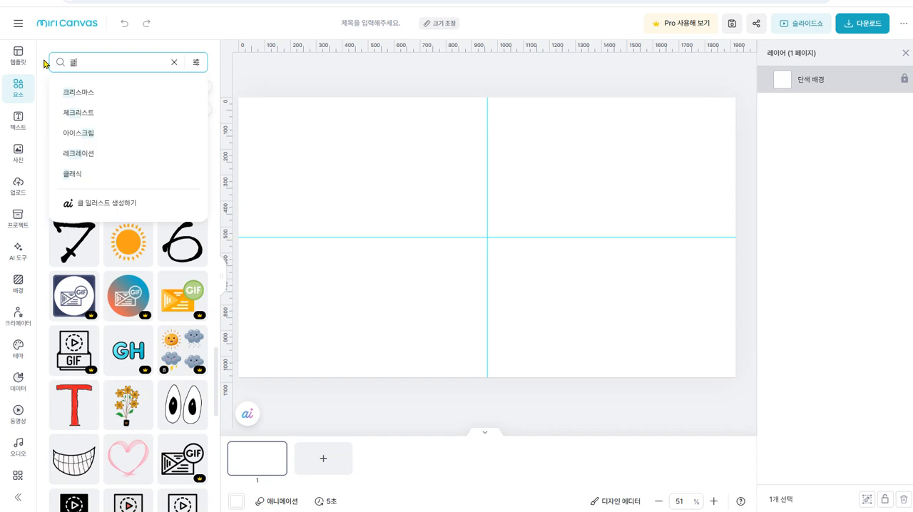
text(릭하는 손)
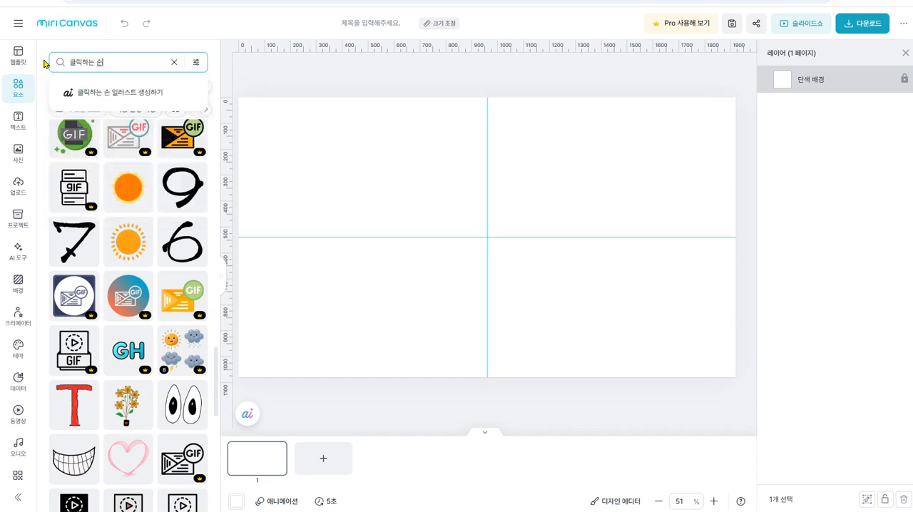
key(Return)
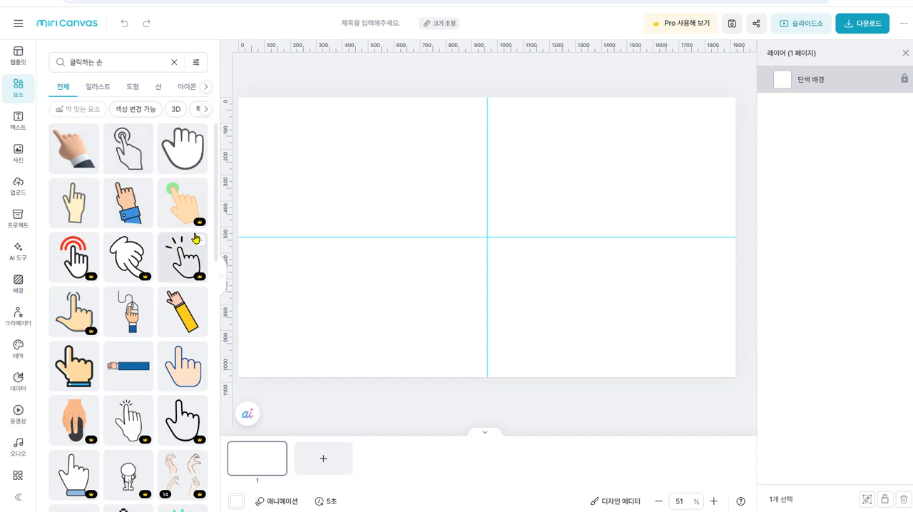
click(199, 188)
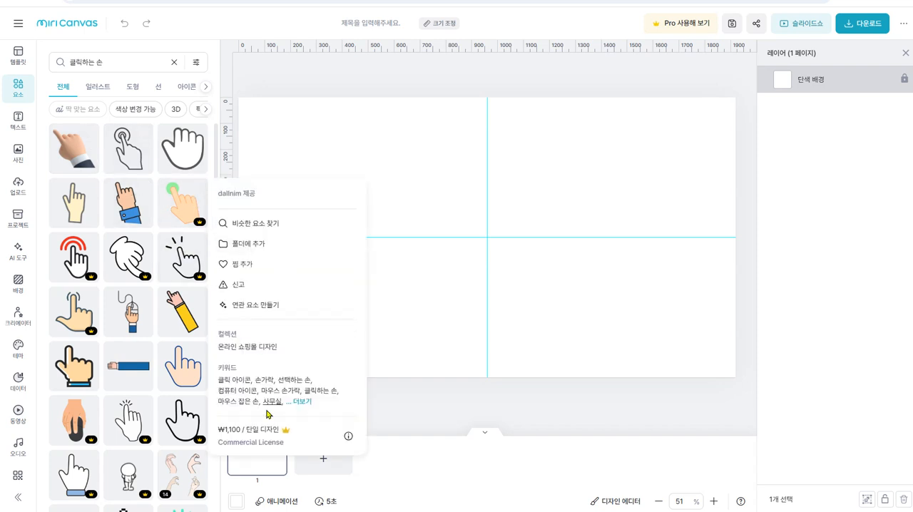
click(302, 402)
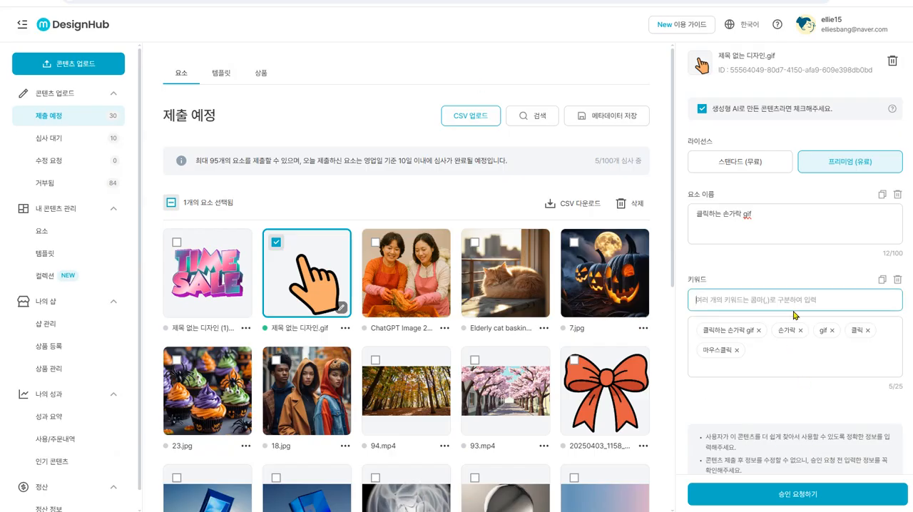
- Return to DesignHub and add the keywords "마우스 손가락" and "클릭 포인트" to the finger GIF
text(마우스 쉬)
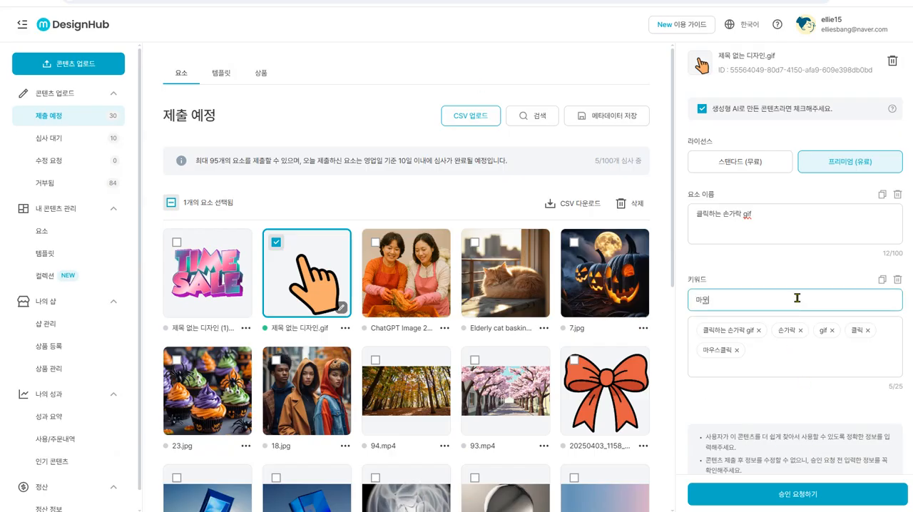
text(가락)
key(Return)
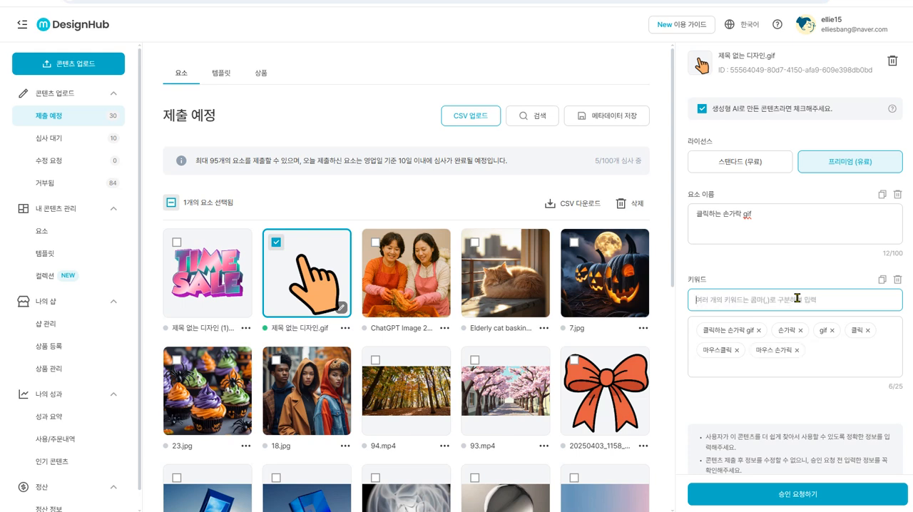
text(클릭 포인트)
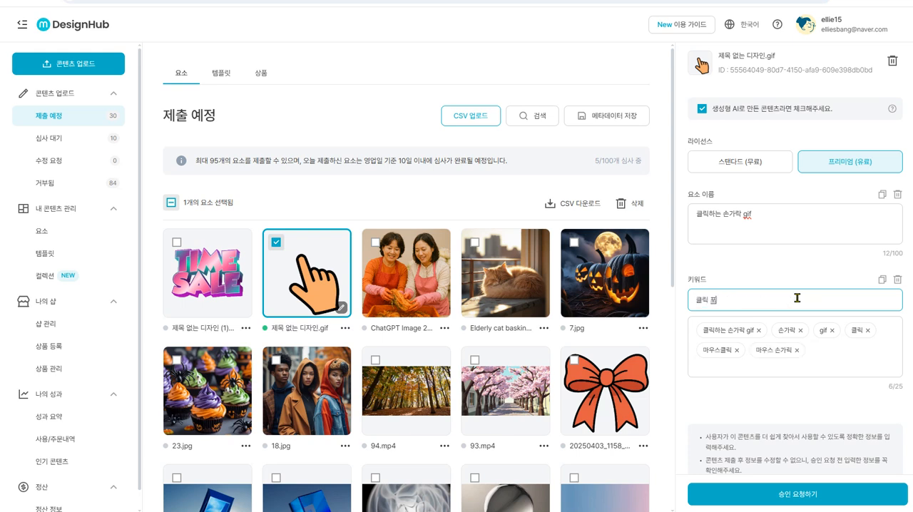
key(Return)
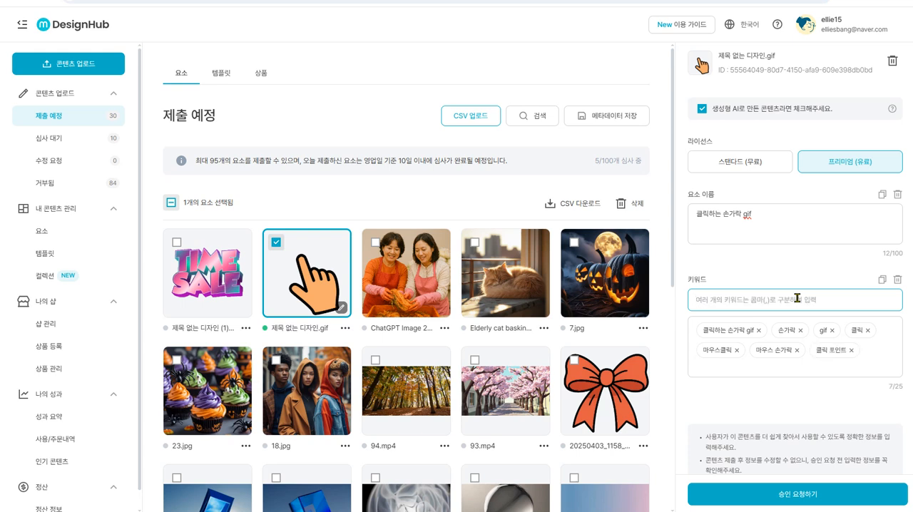
- Request approval for the finger GIF, save its changes when continuing, complete the submission, and dismiss the notification
scroll(806, 392, down, 1)
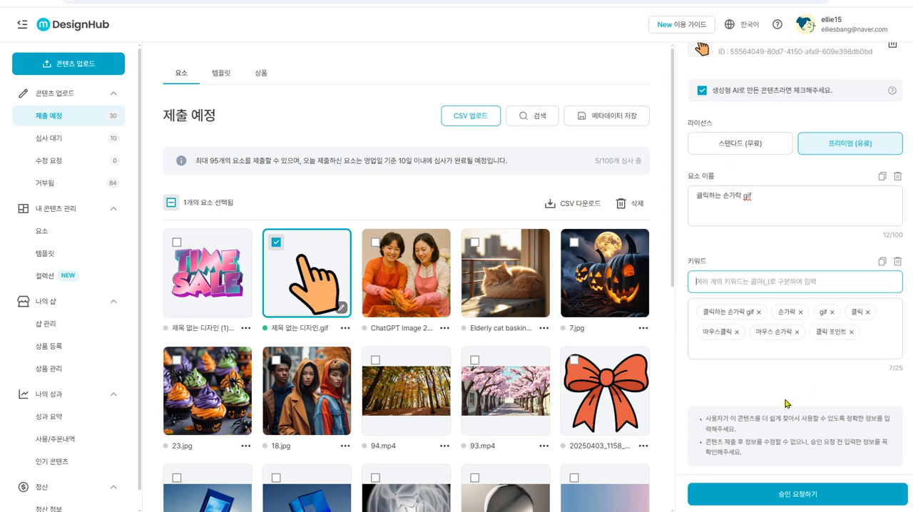
click(755, 497)
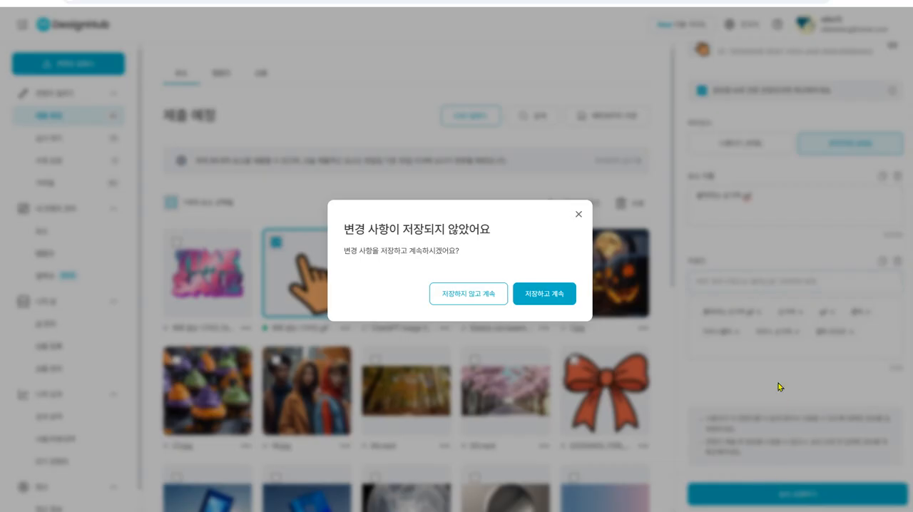
click(542, 299)
click(338, 347)
click(521, 371)
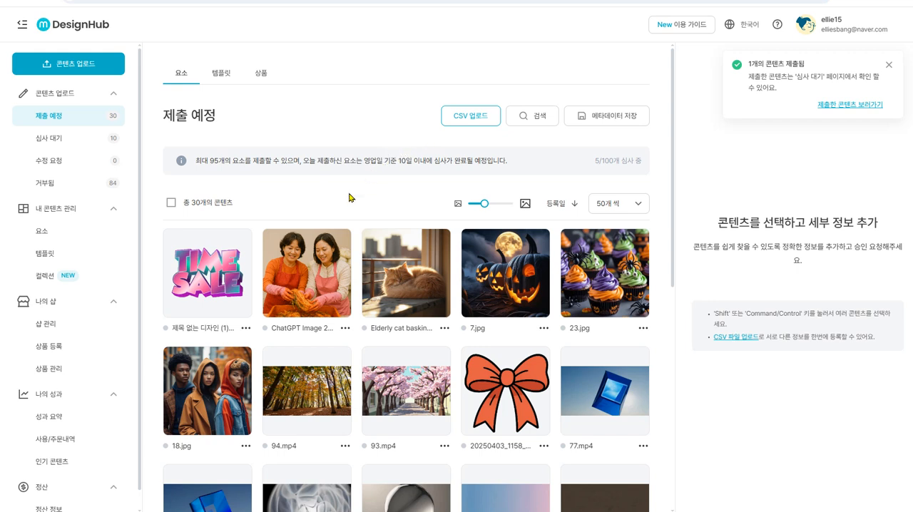
click(889, 64)
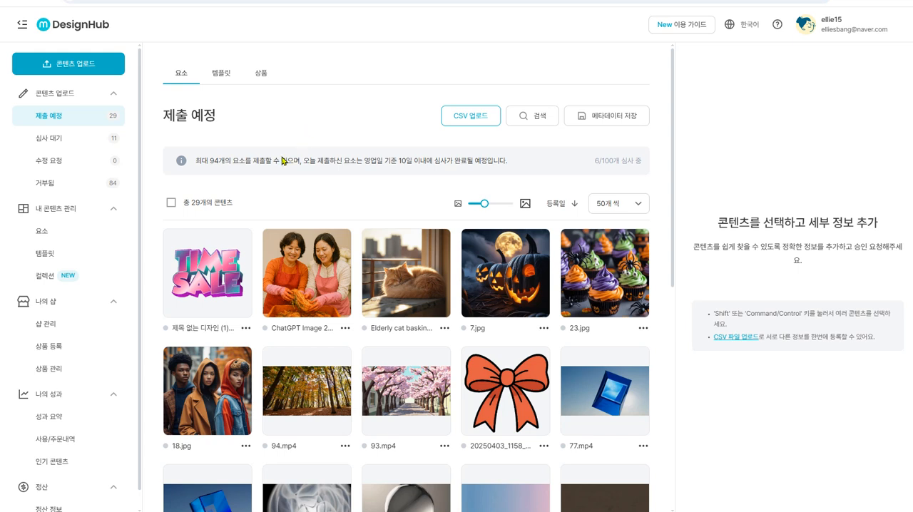
mouse_move(219, 275)
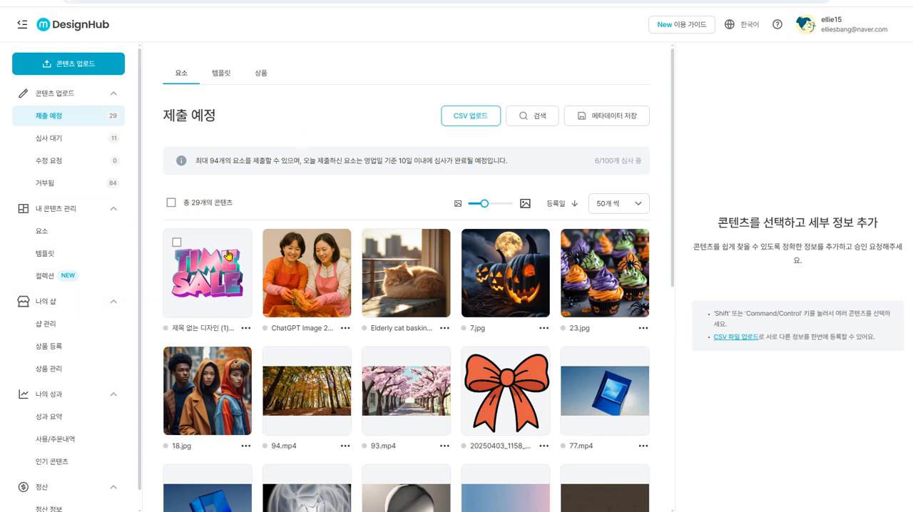